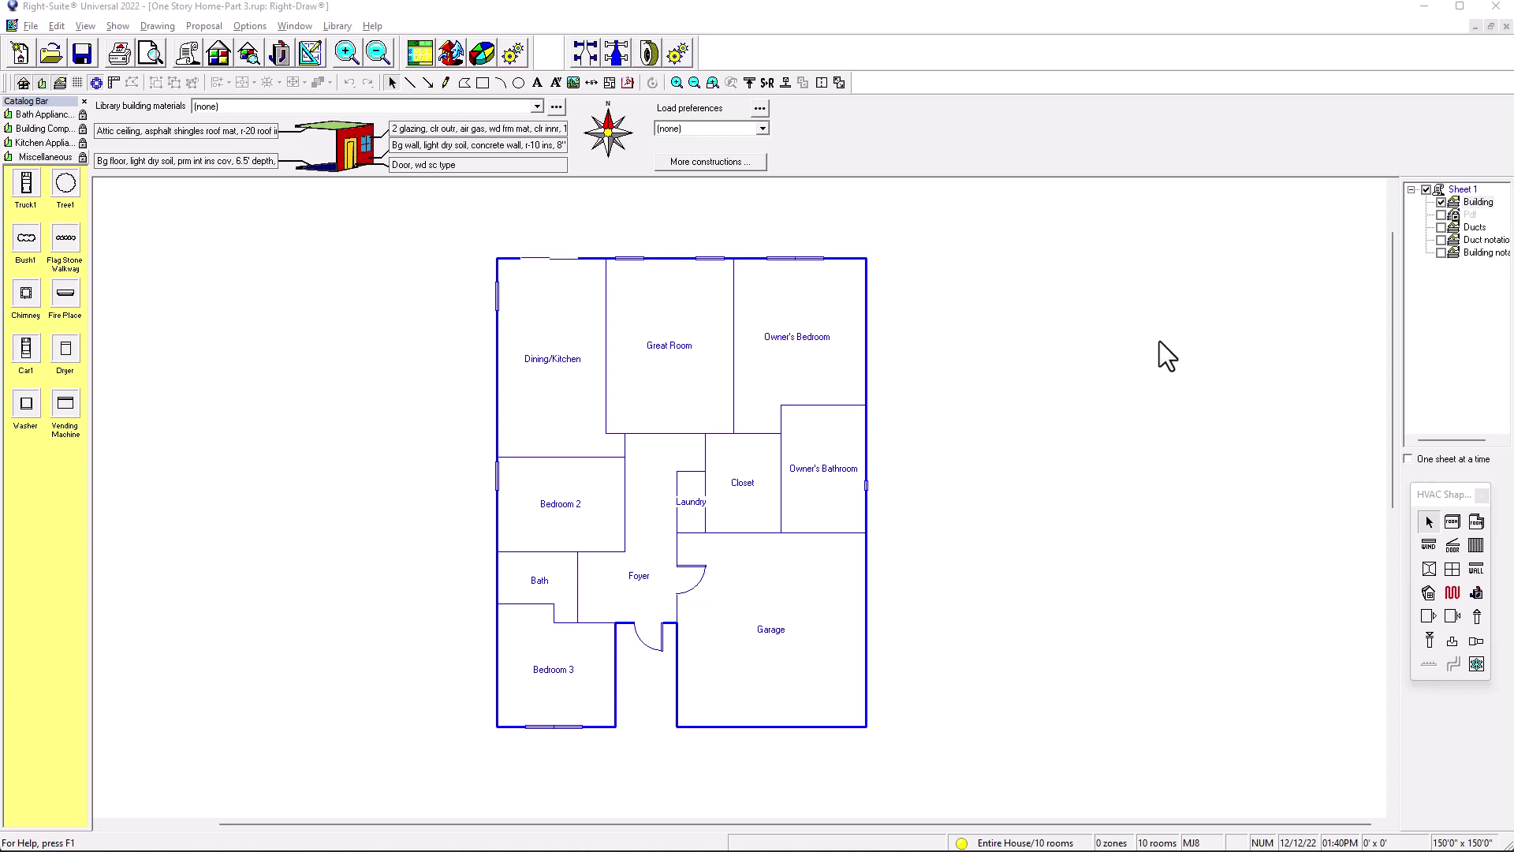
Step: Open the Right-J loads worksheet and examine the construction rows and orientations of the walls and windows
middle_click_drag(1076, 410, 802, 399)
scroll(945, 411, "up", 1)
scroll(818, 449, "up", 1)
scroll(801, 416, "down", 1)
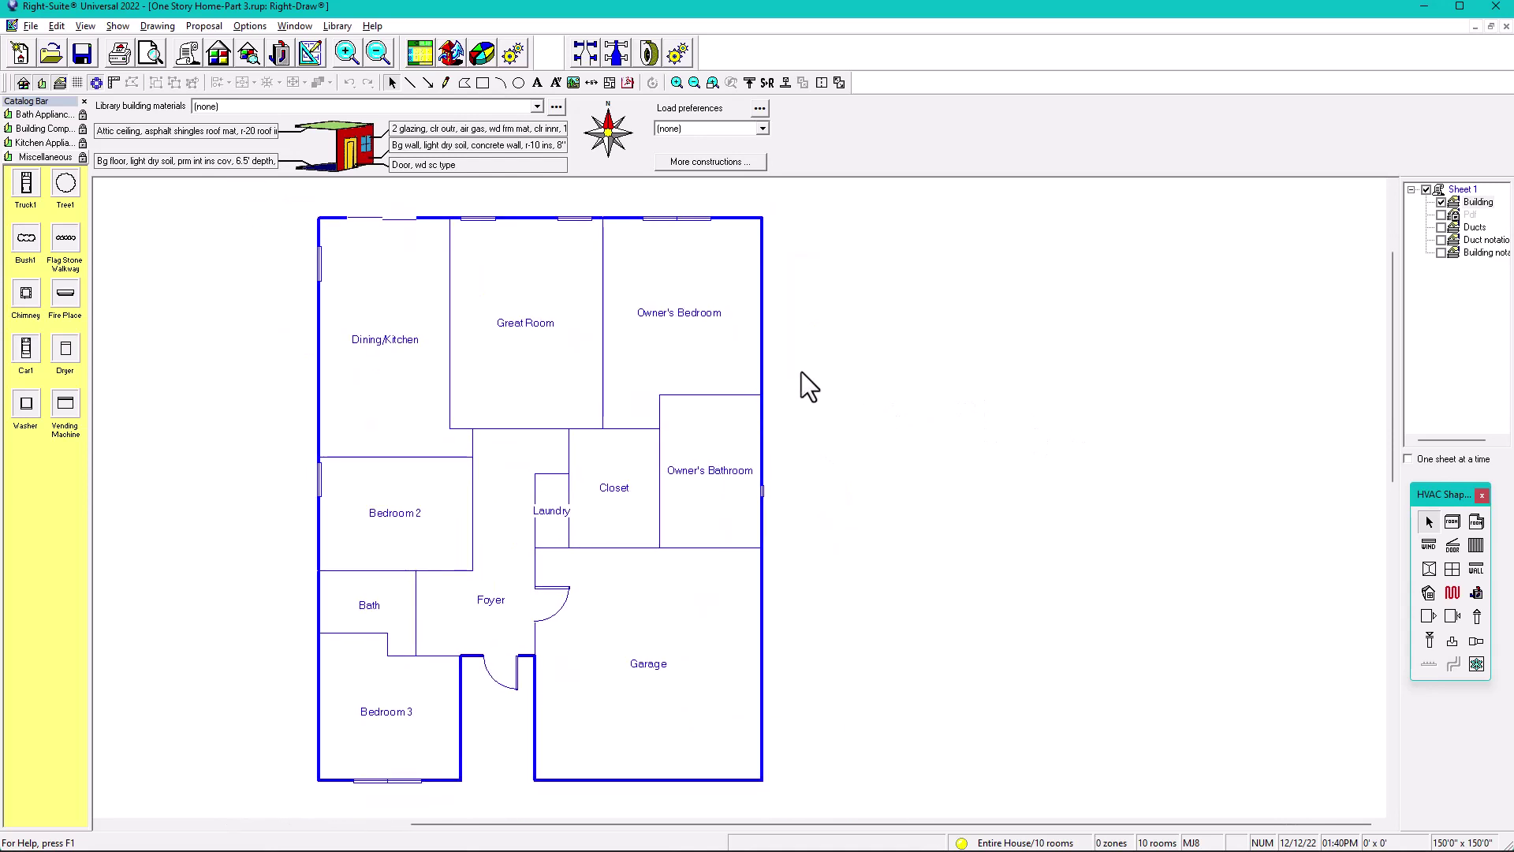
left_click(418, 53)
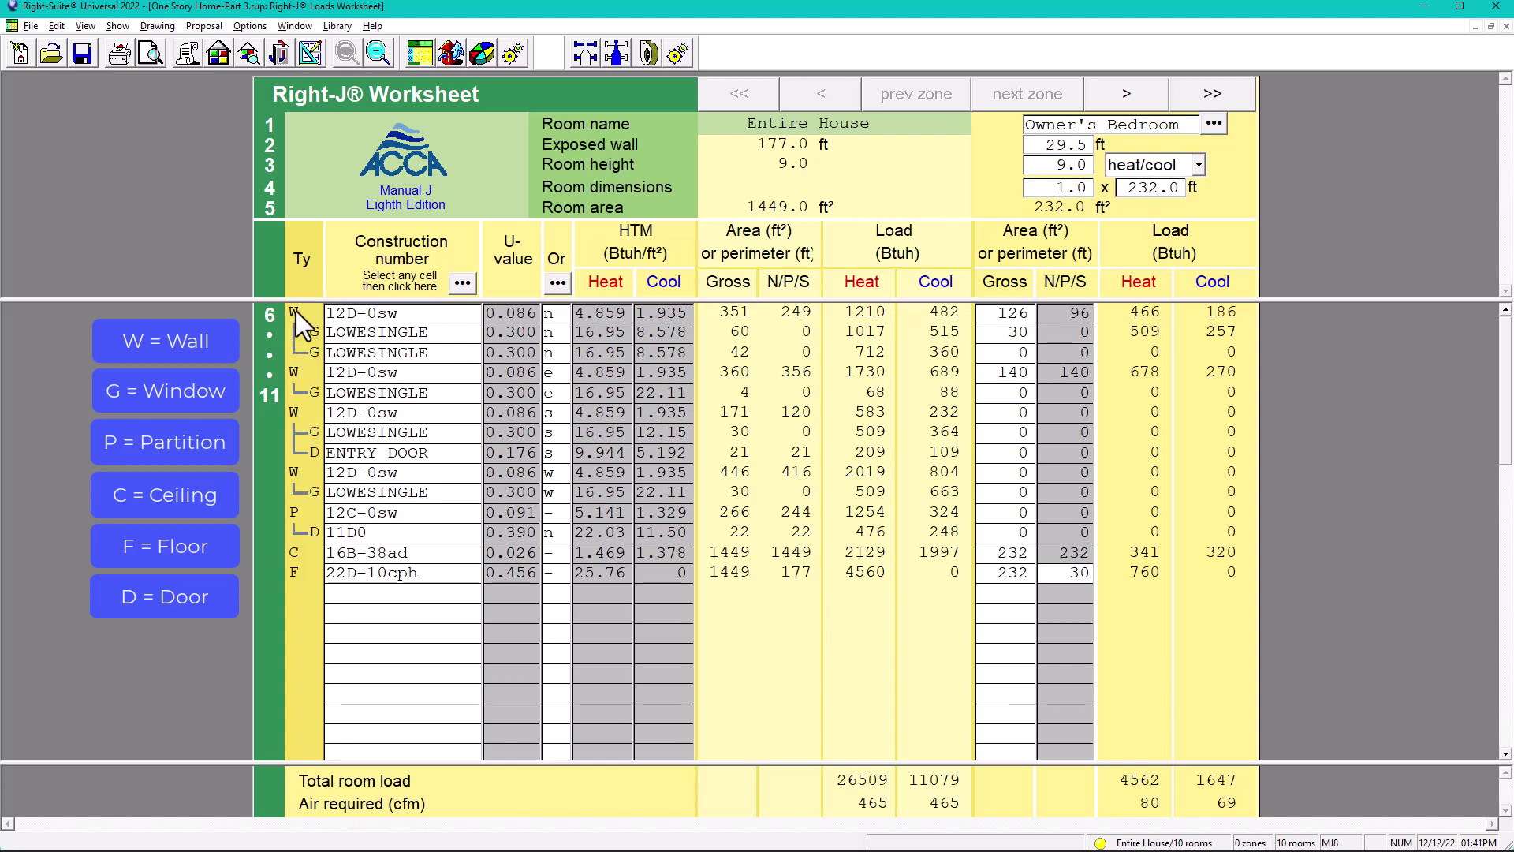
left_click(558, 315)
left_click(556, 392)
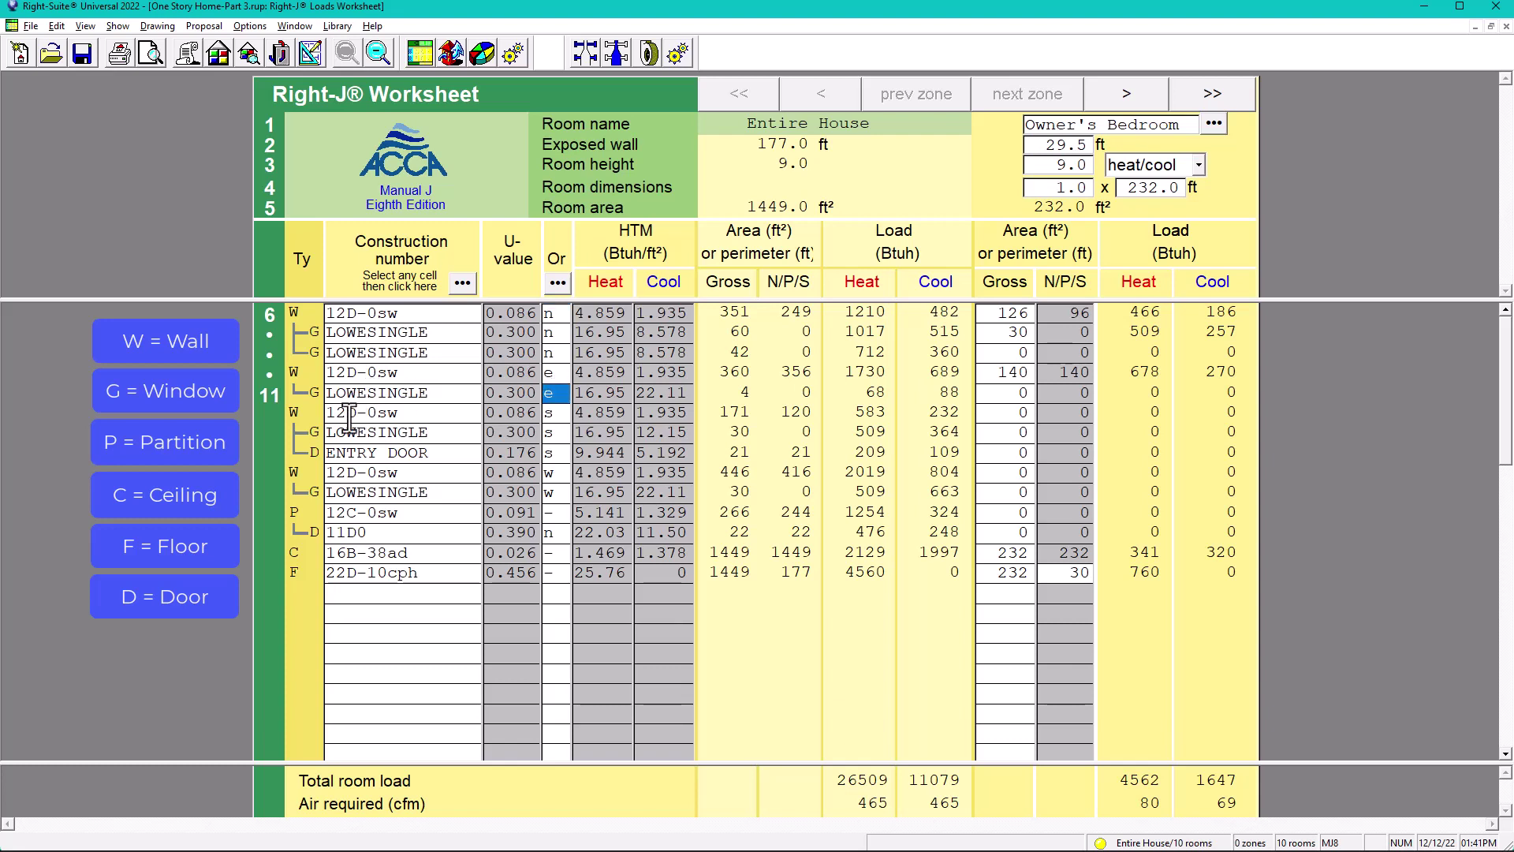
left_click(388, 435)
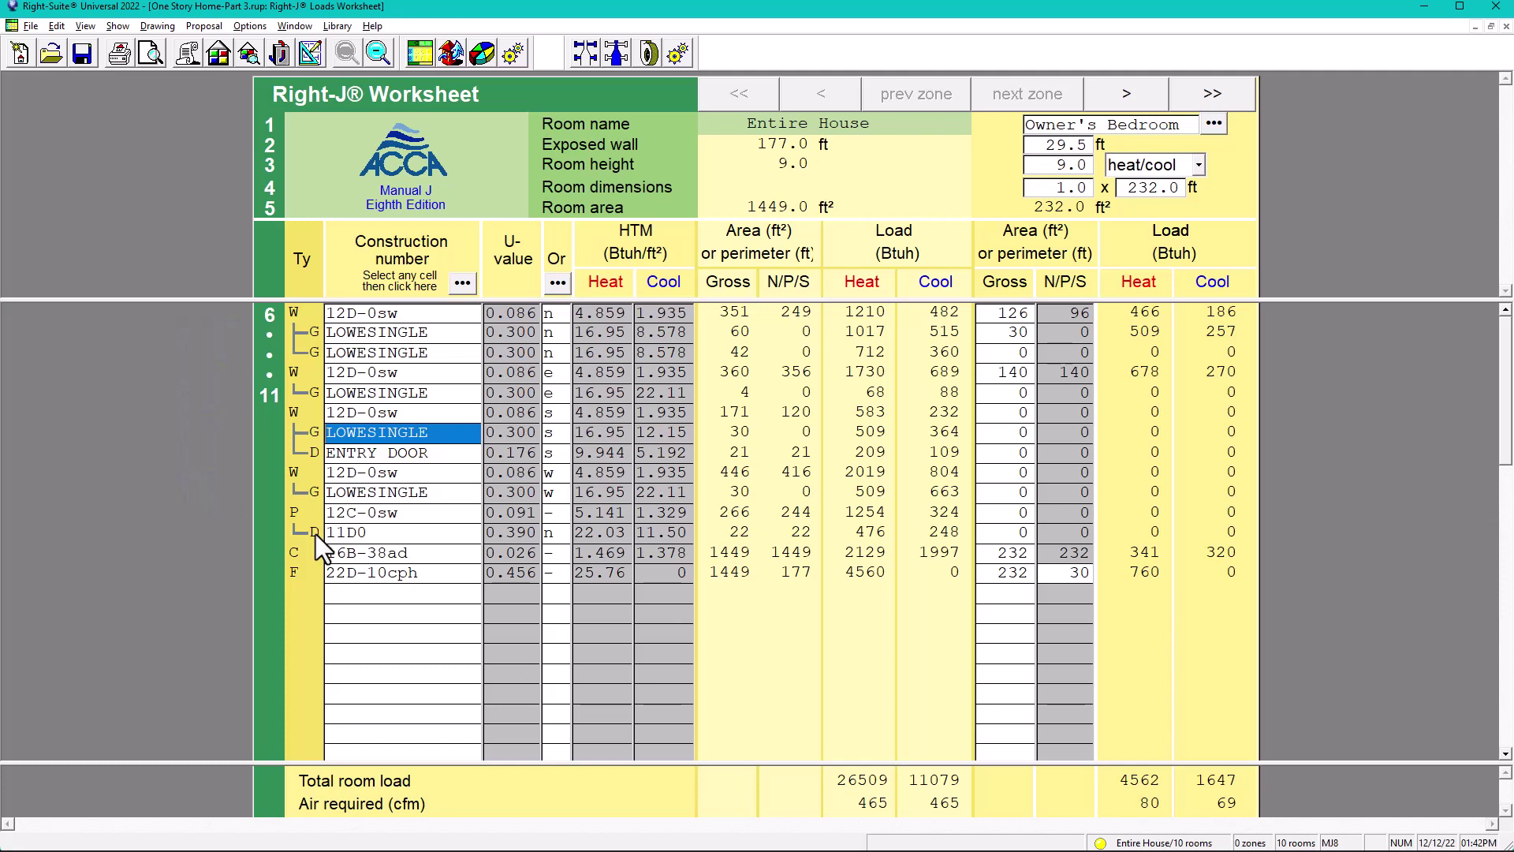
Step: Return to the floor plan and review the Garage's room properties, including its calculation and conditioning settings
left_click(311, 52)
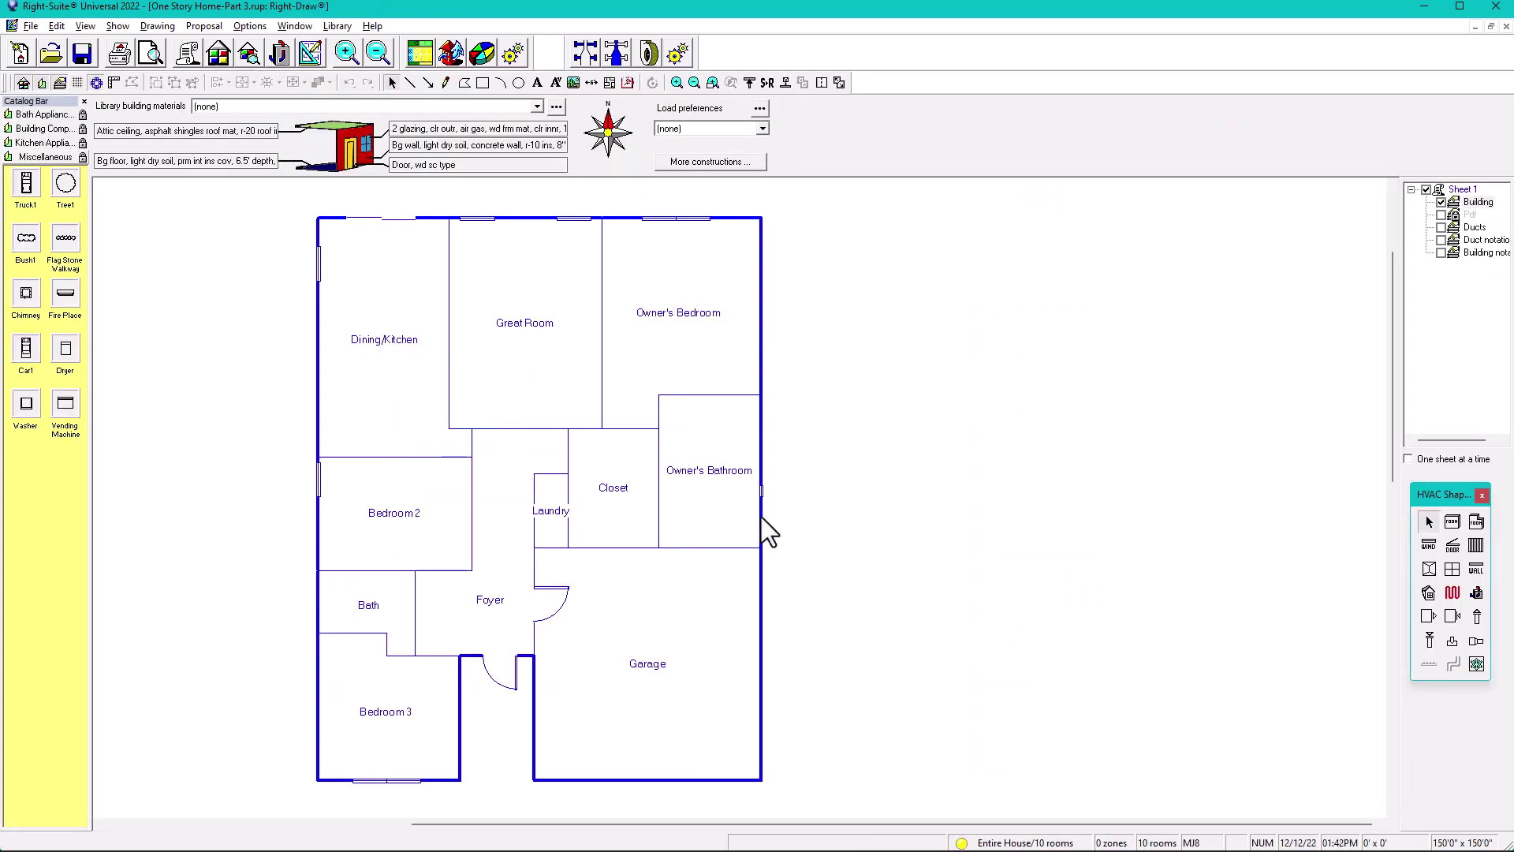
left_click(658, 627)
double_click(658, 627)
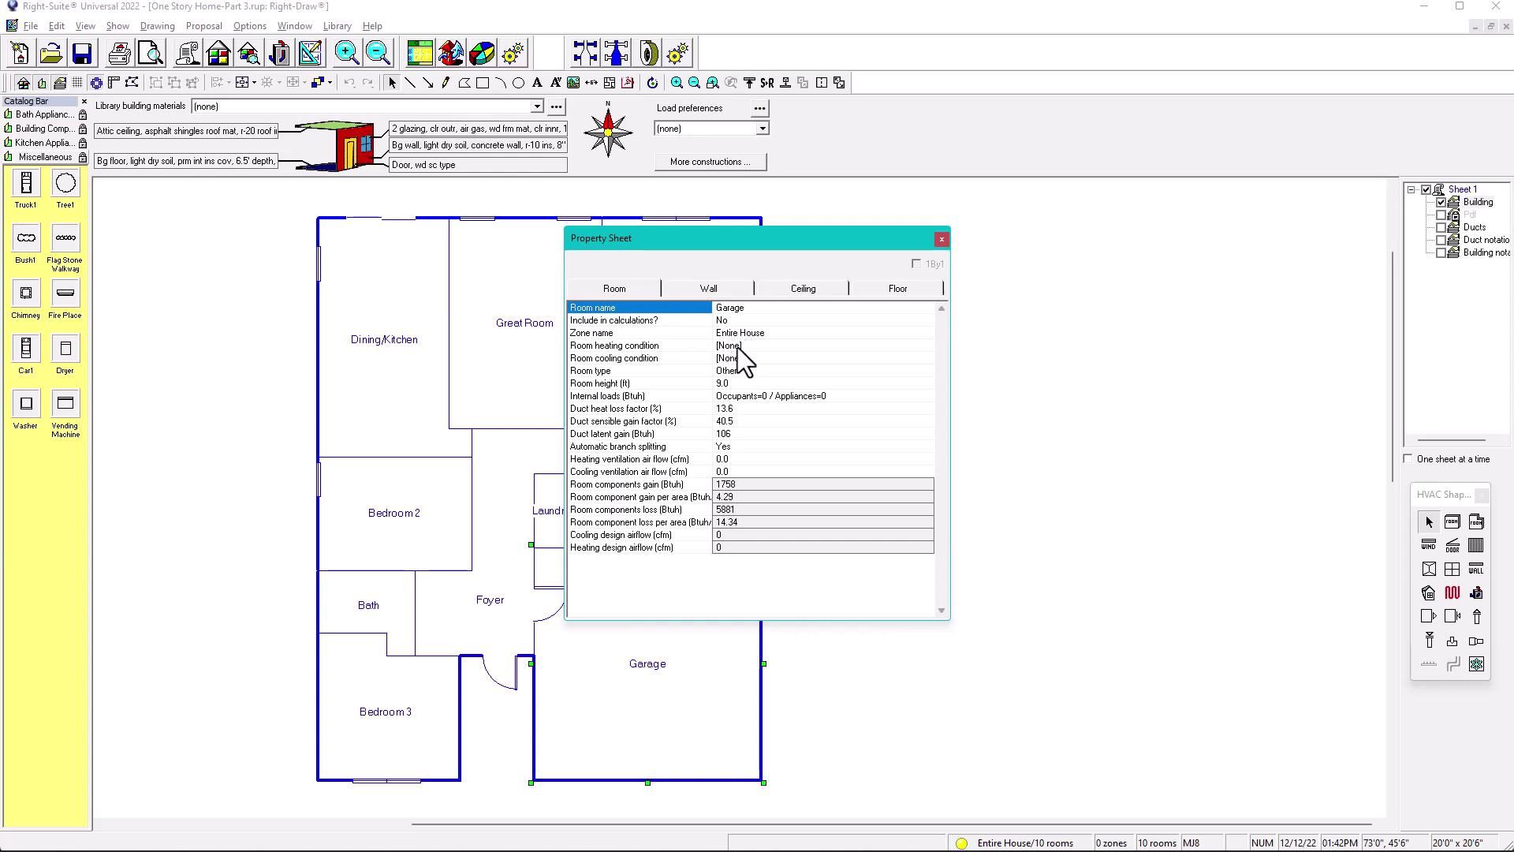
left_click(941, 239)
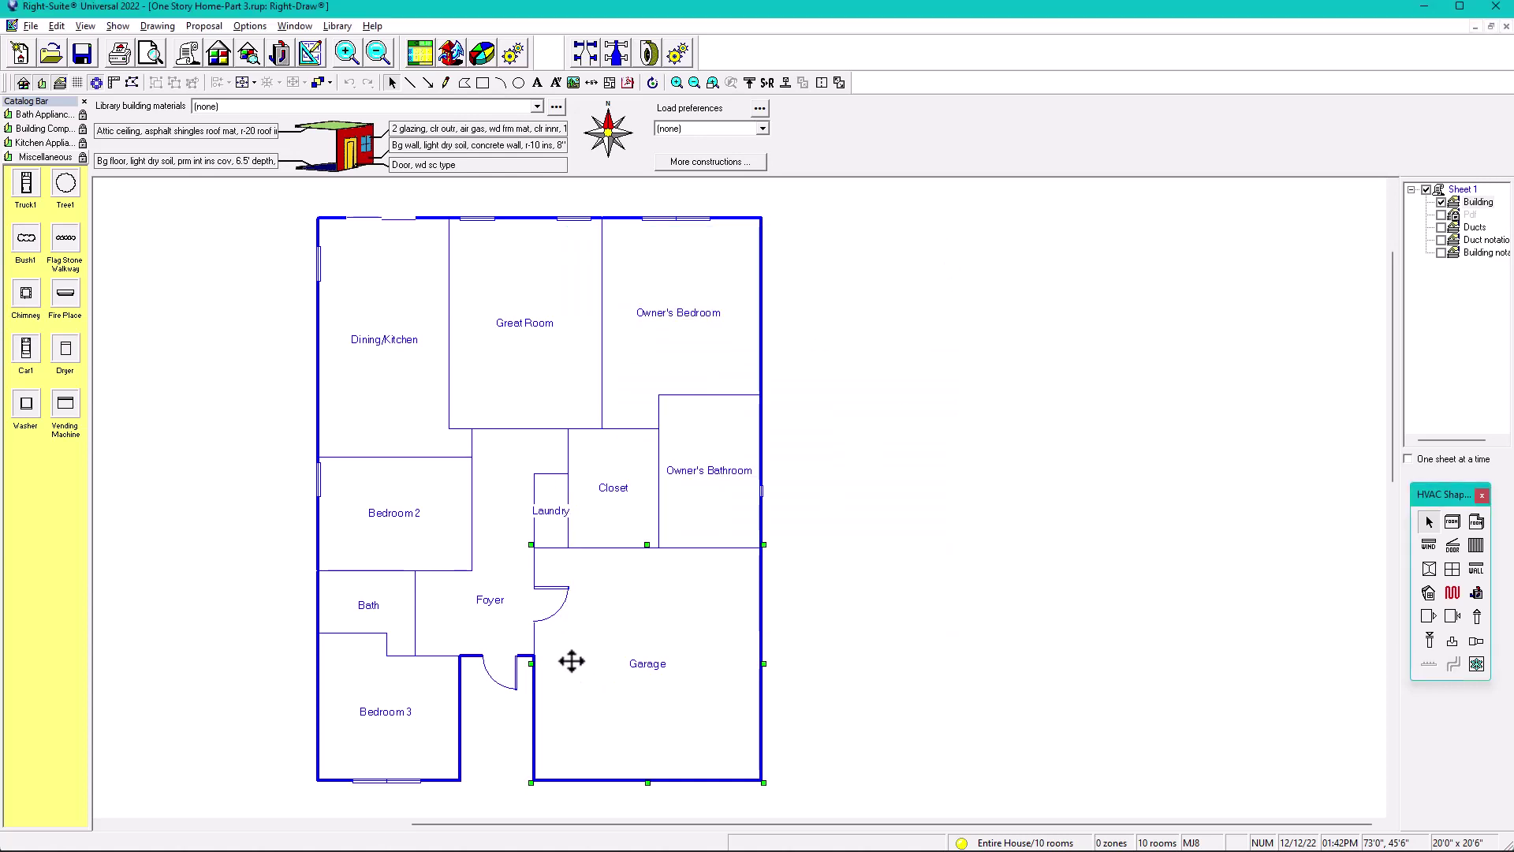
left_click(896, 606)
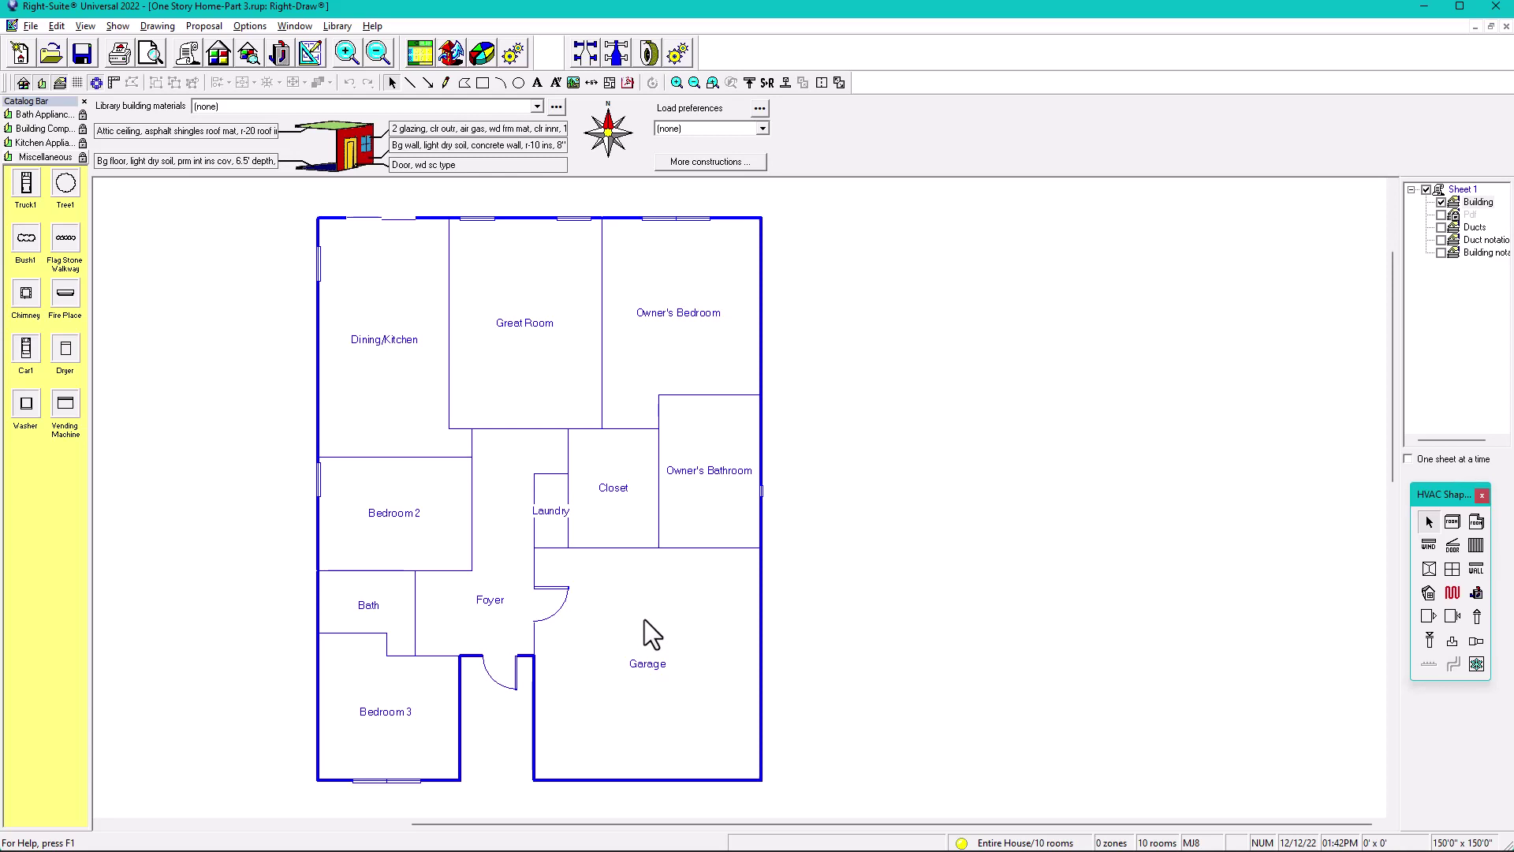
Step: Assign the library construction Garage-R15 to the partition wall in the loads worksheet and accept its adjacent space temperatures
left_click(412, 60)
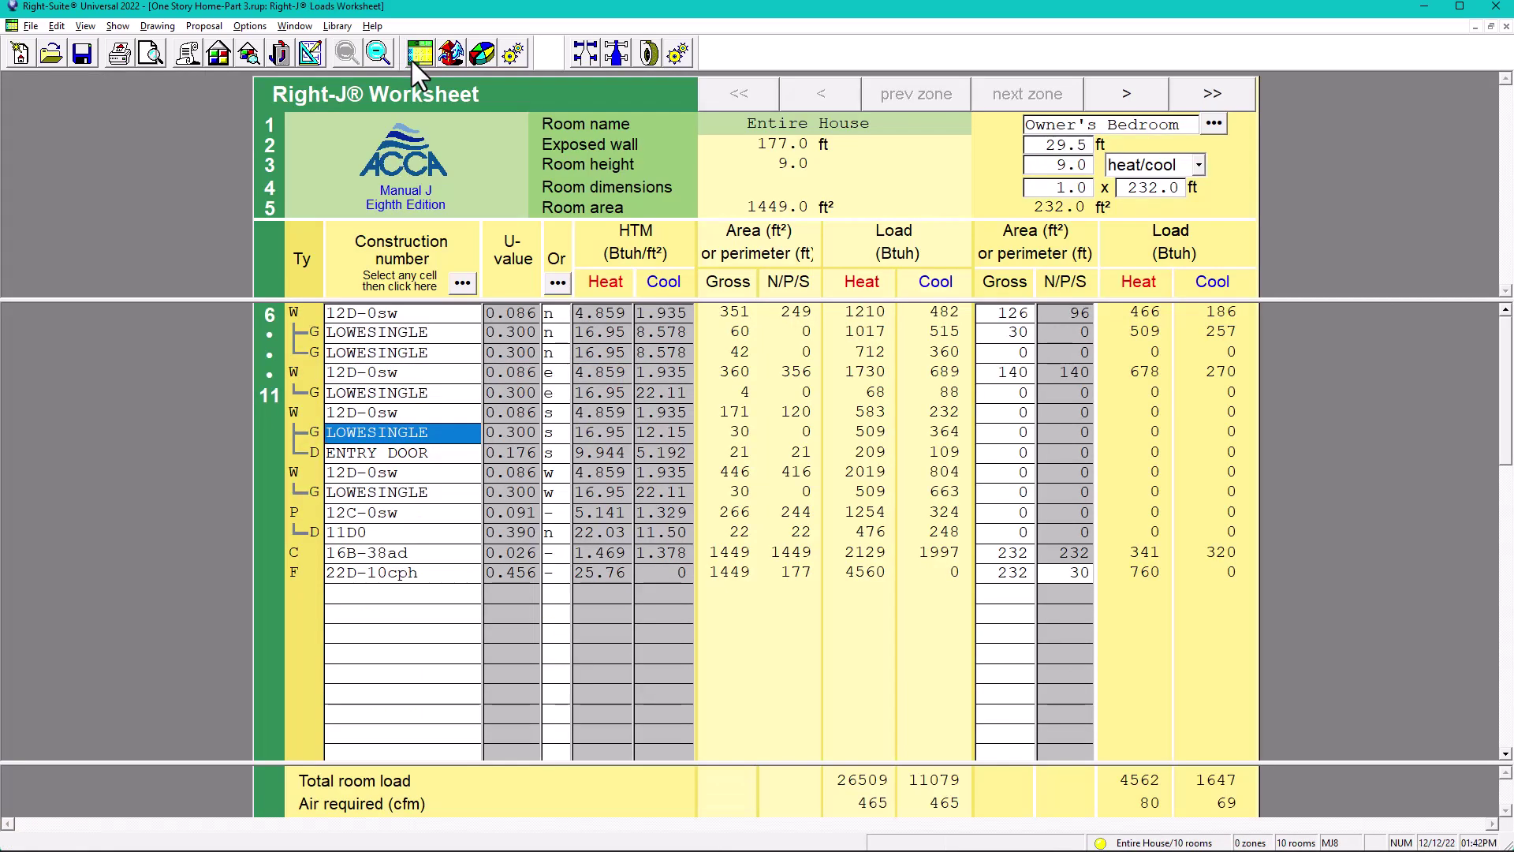
double_click(376, 513)
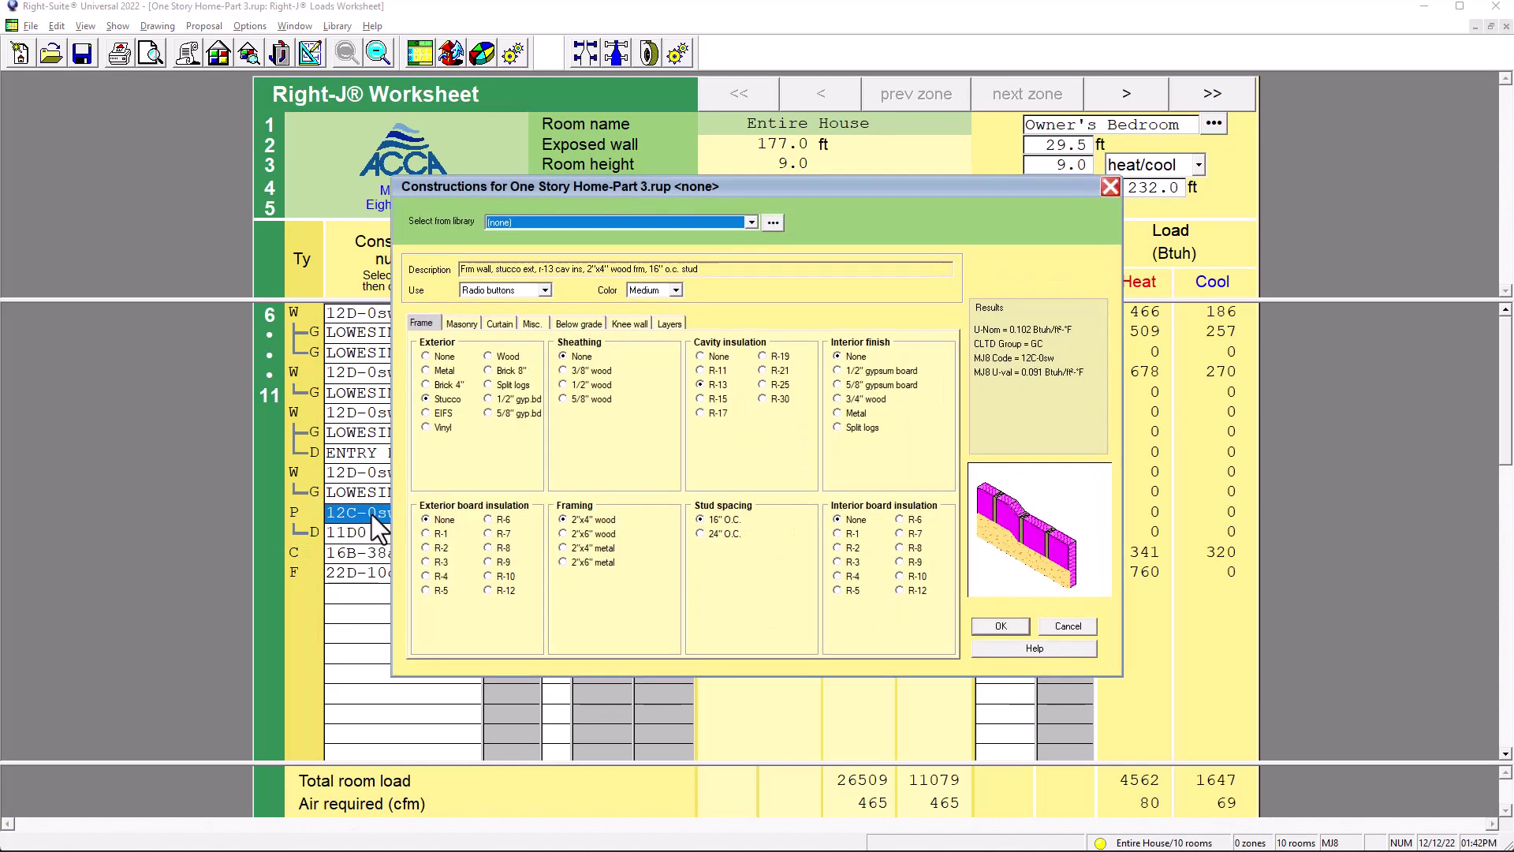
left_click(532, 225)
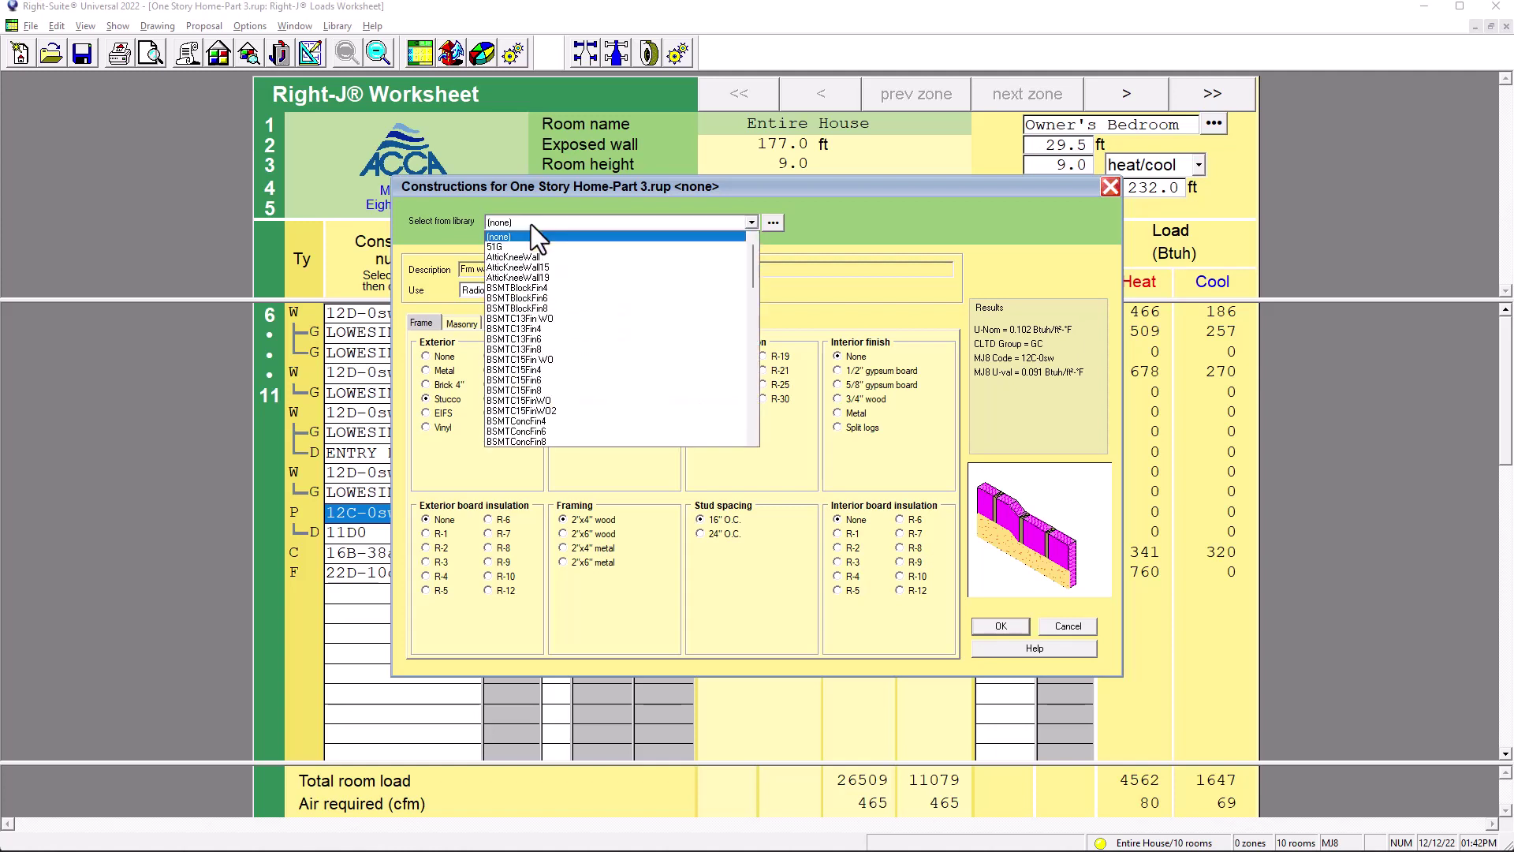
key("g")
key("Return")
left_click(532, 225)
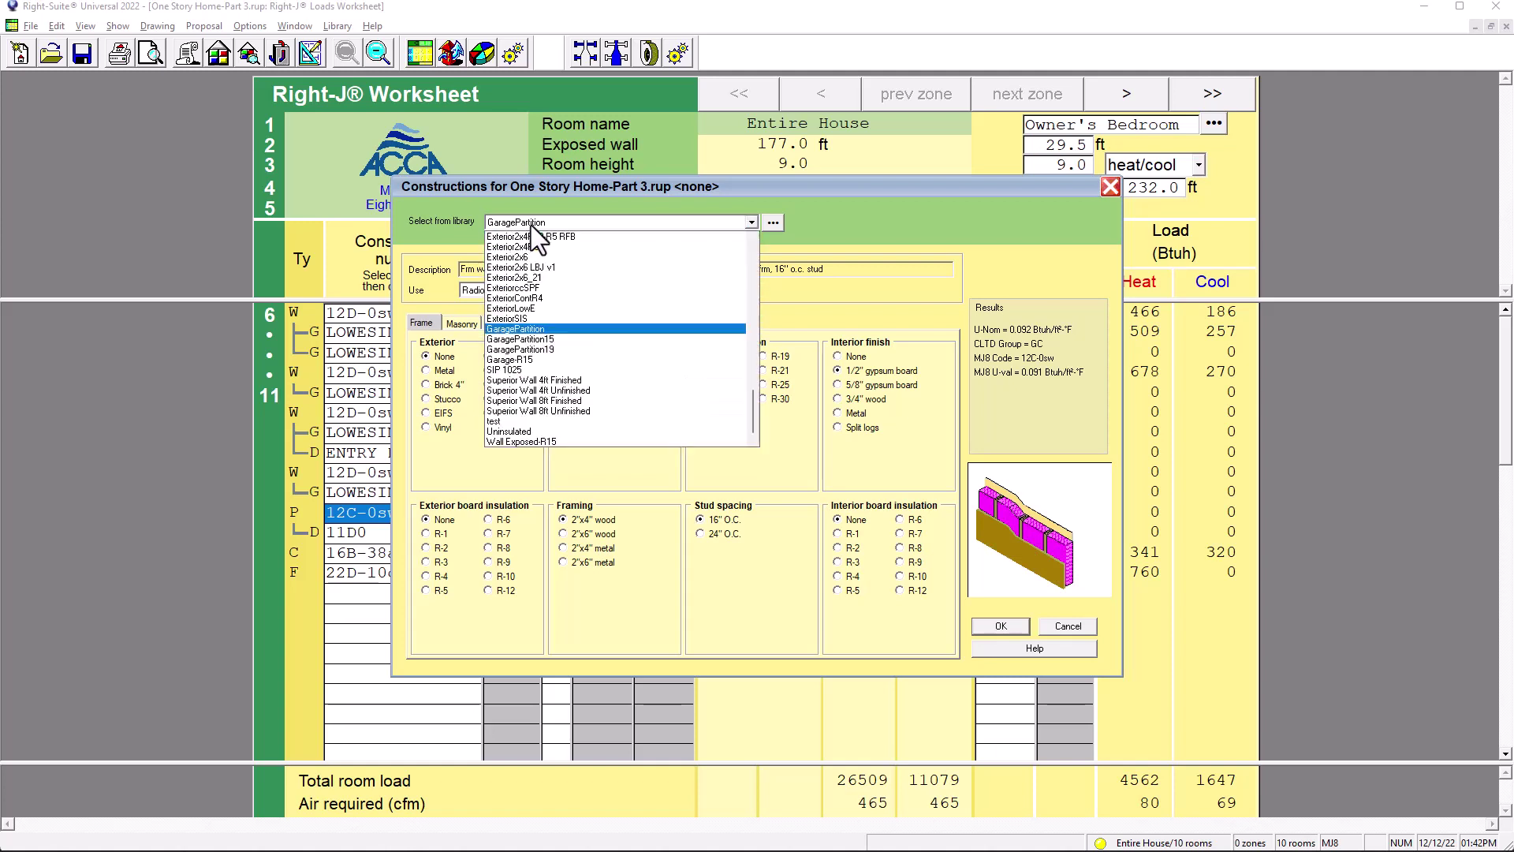
left_click(514, 360)
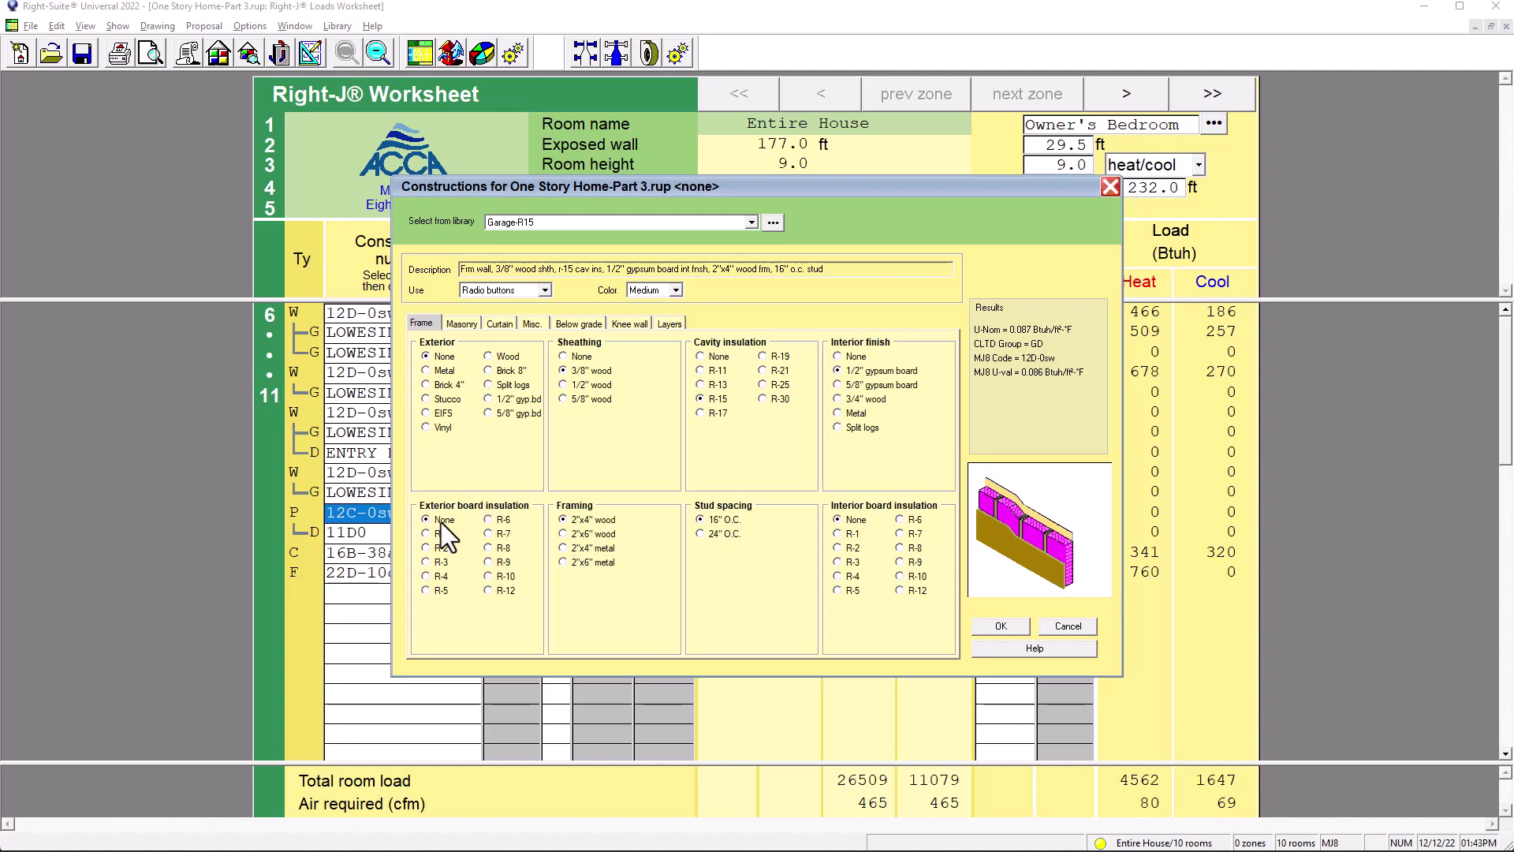
left_click(997, 626)
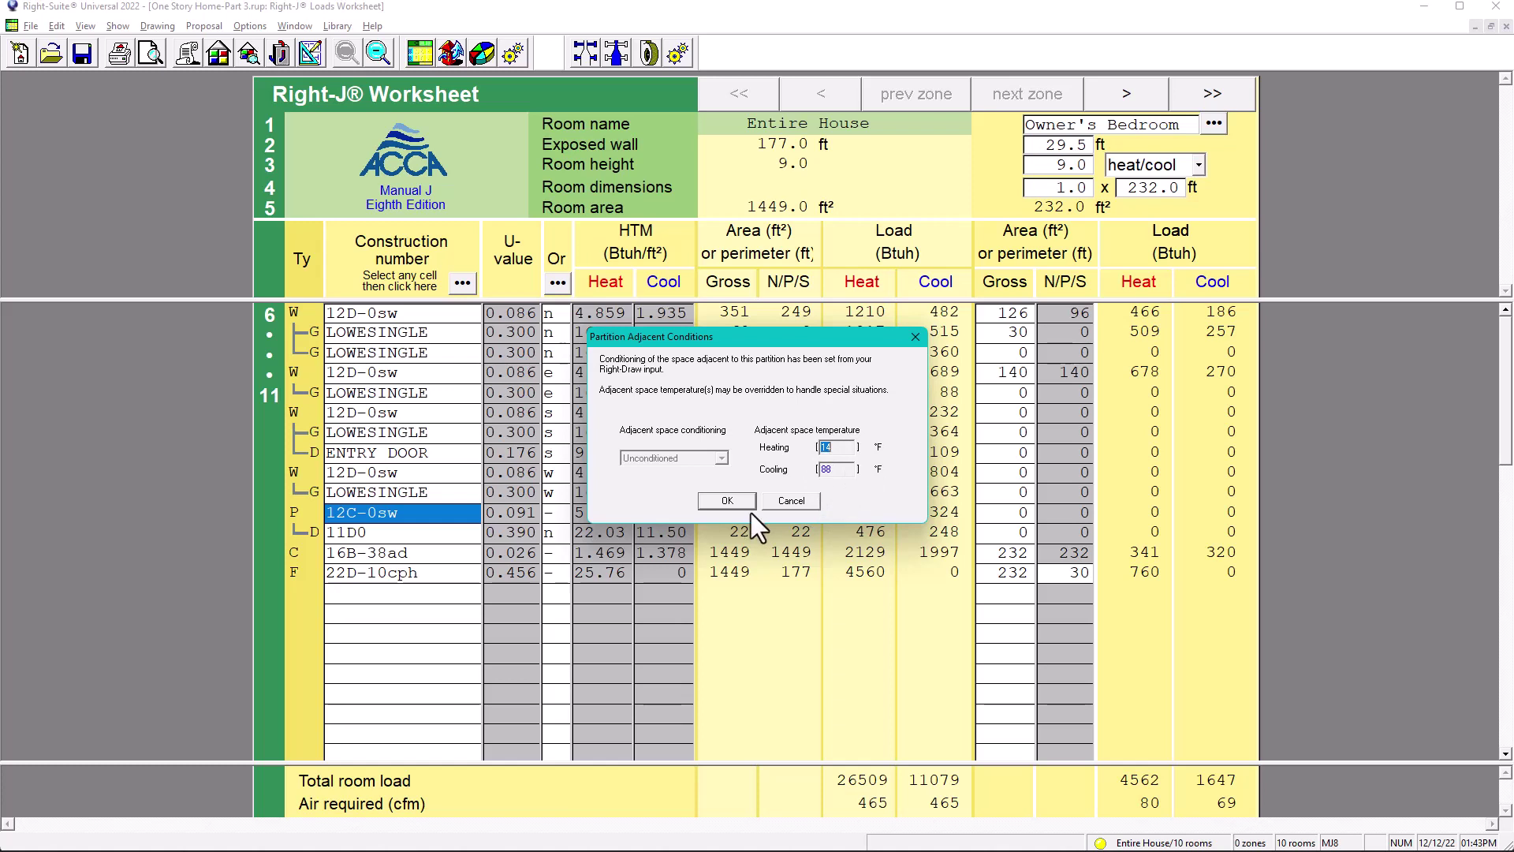
left_click(723, 501)
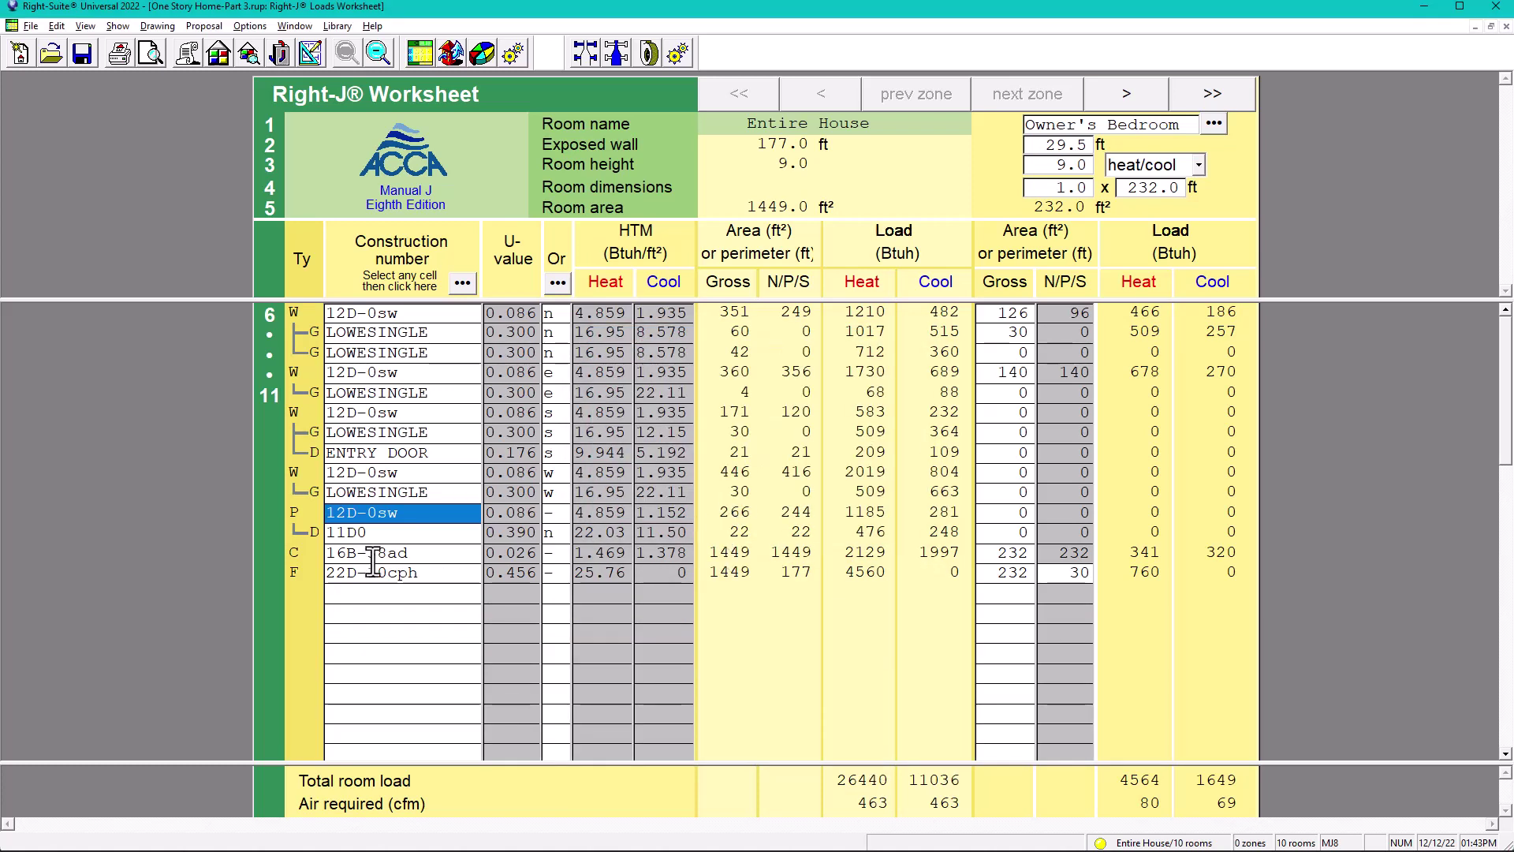
Step: Review the construction of the partition's door and keep GARAGE-DOOR from the library
double_click(357, 533)
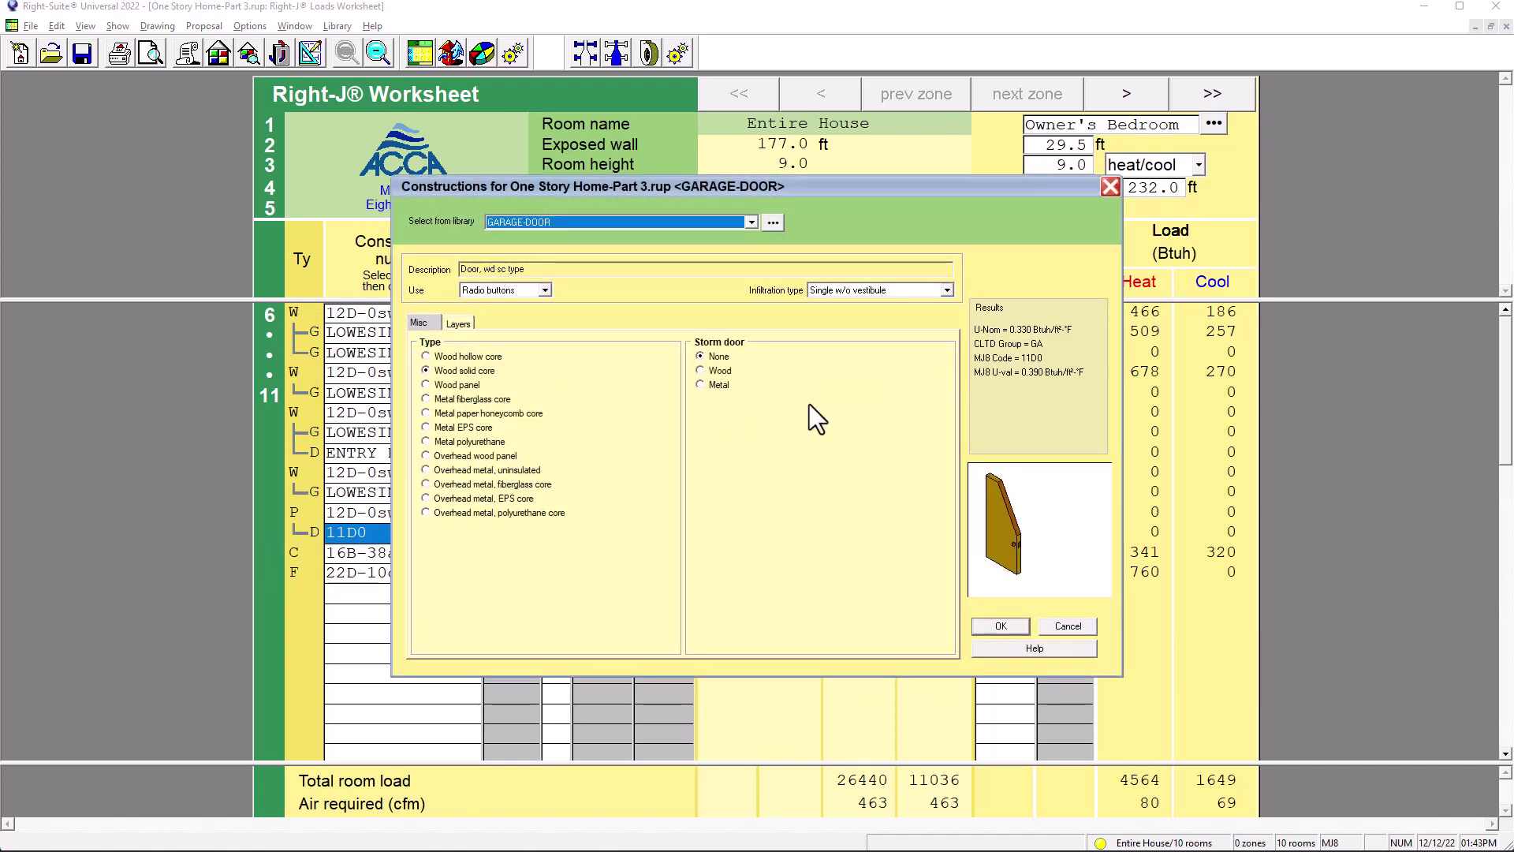
left_click(998, 625)
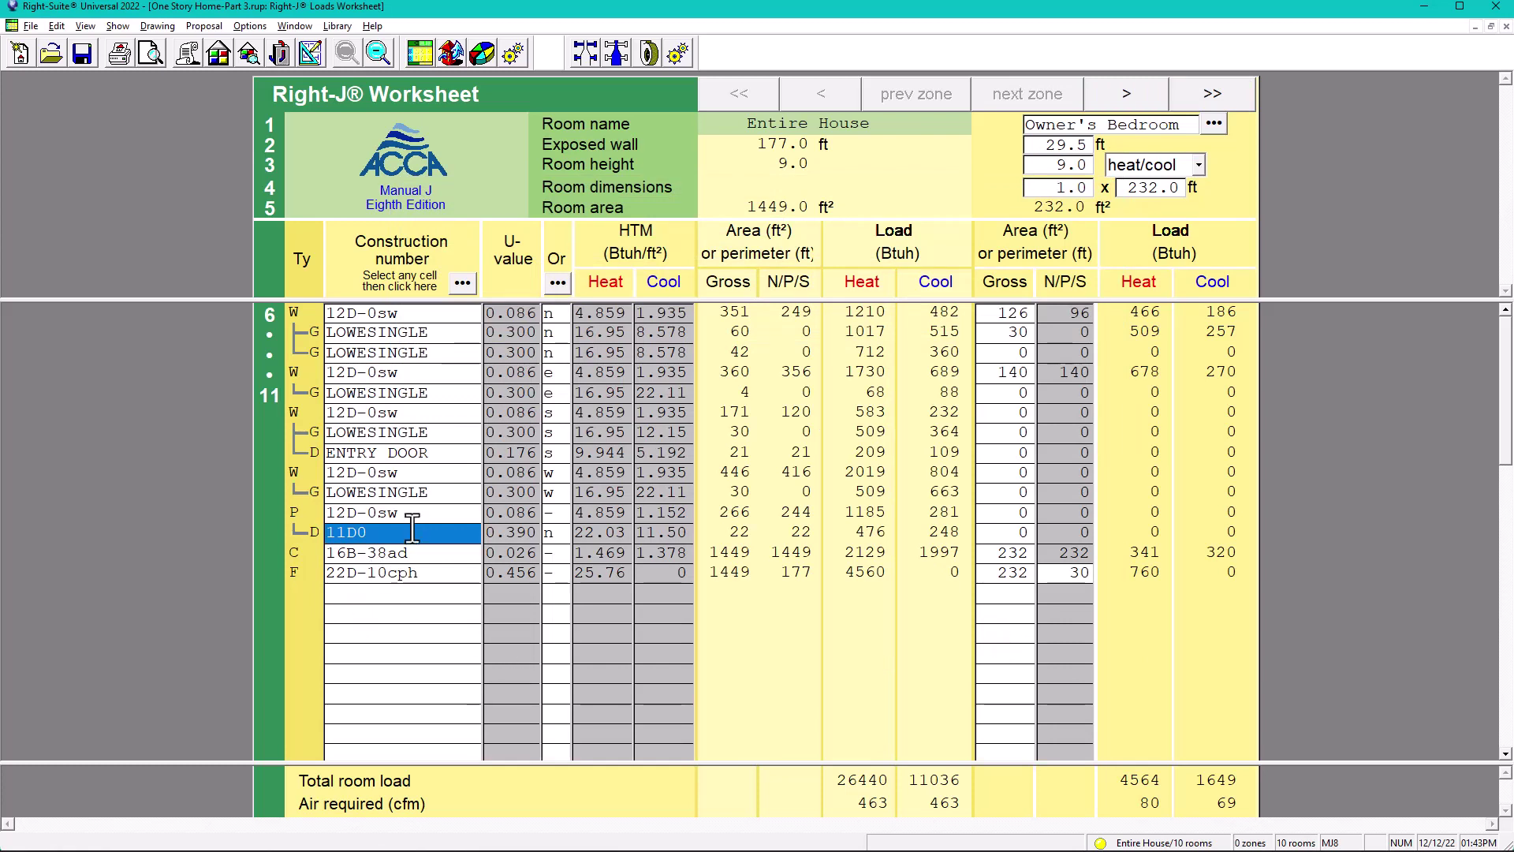
Step: Go back to the floor plan and inspect the Owner's Bedroom's exterior walls and windows
left_click(310, 52)
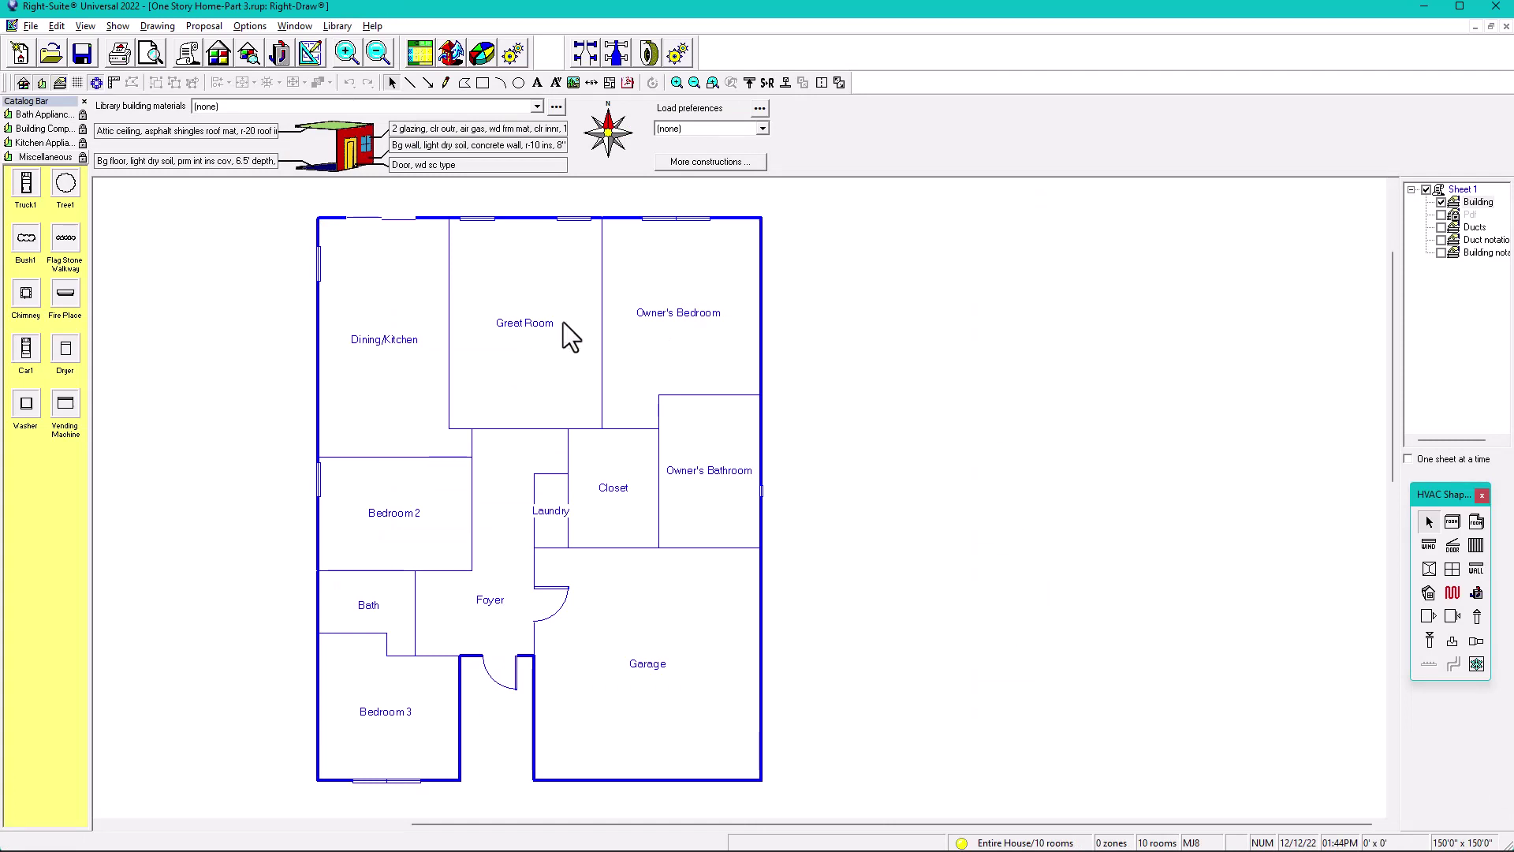
left_click(700, 326)
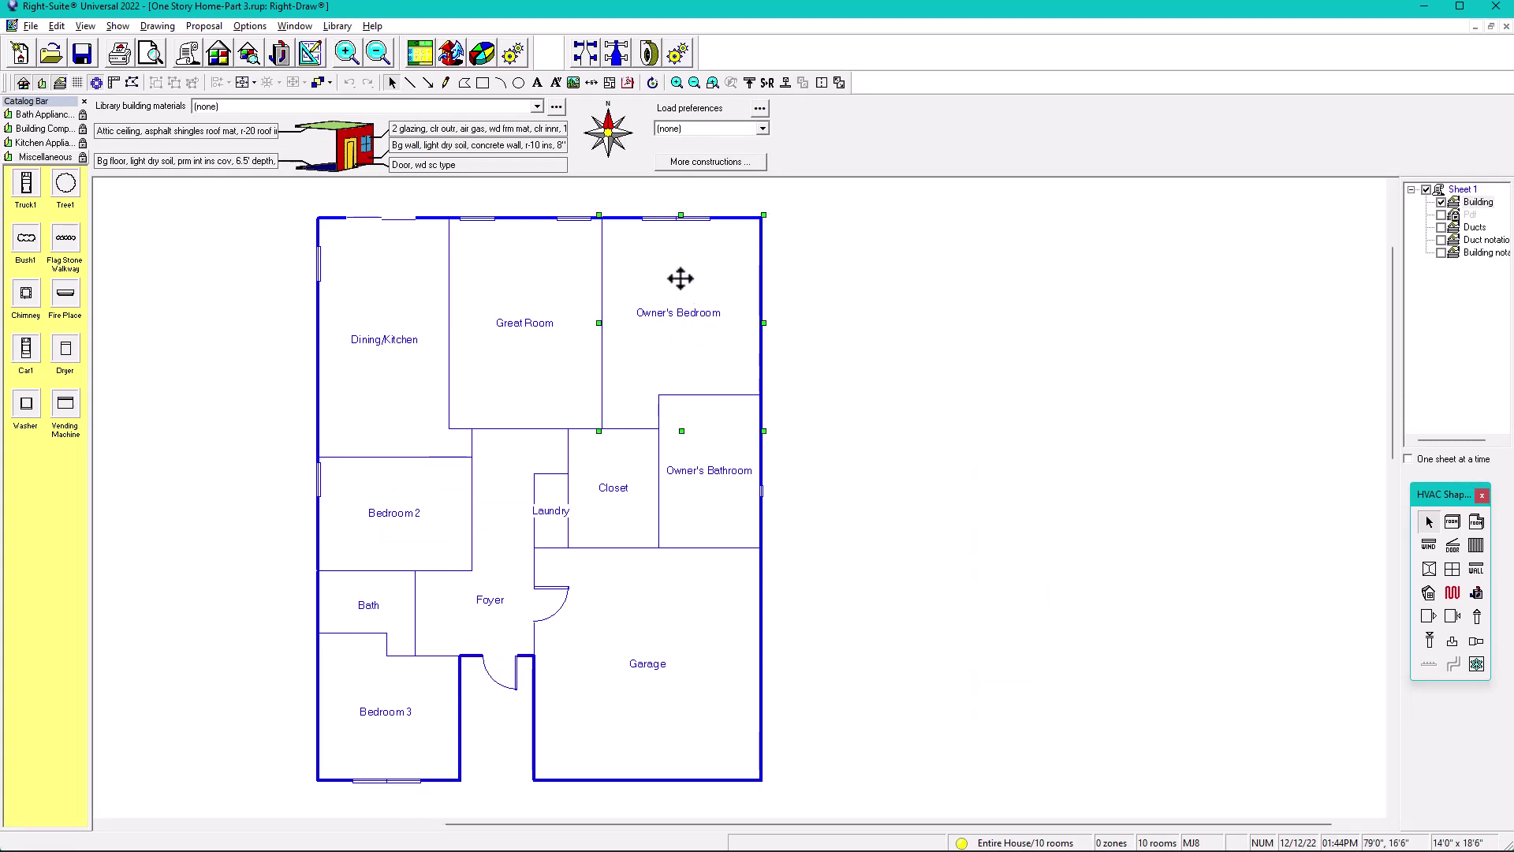
scroll(709, 316, "up", 3)
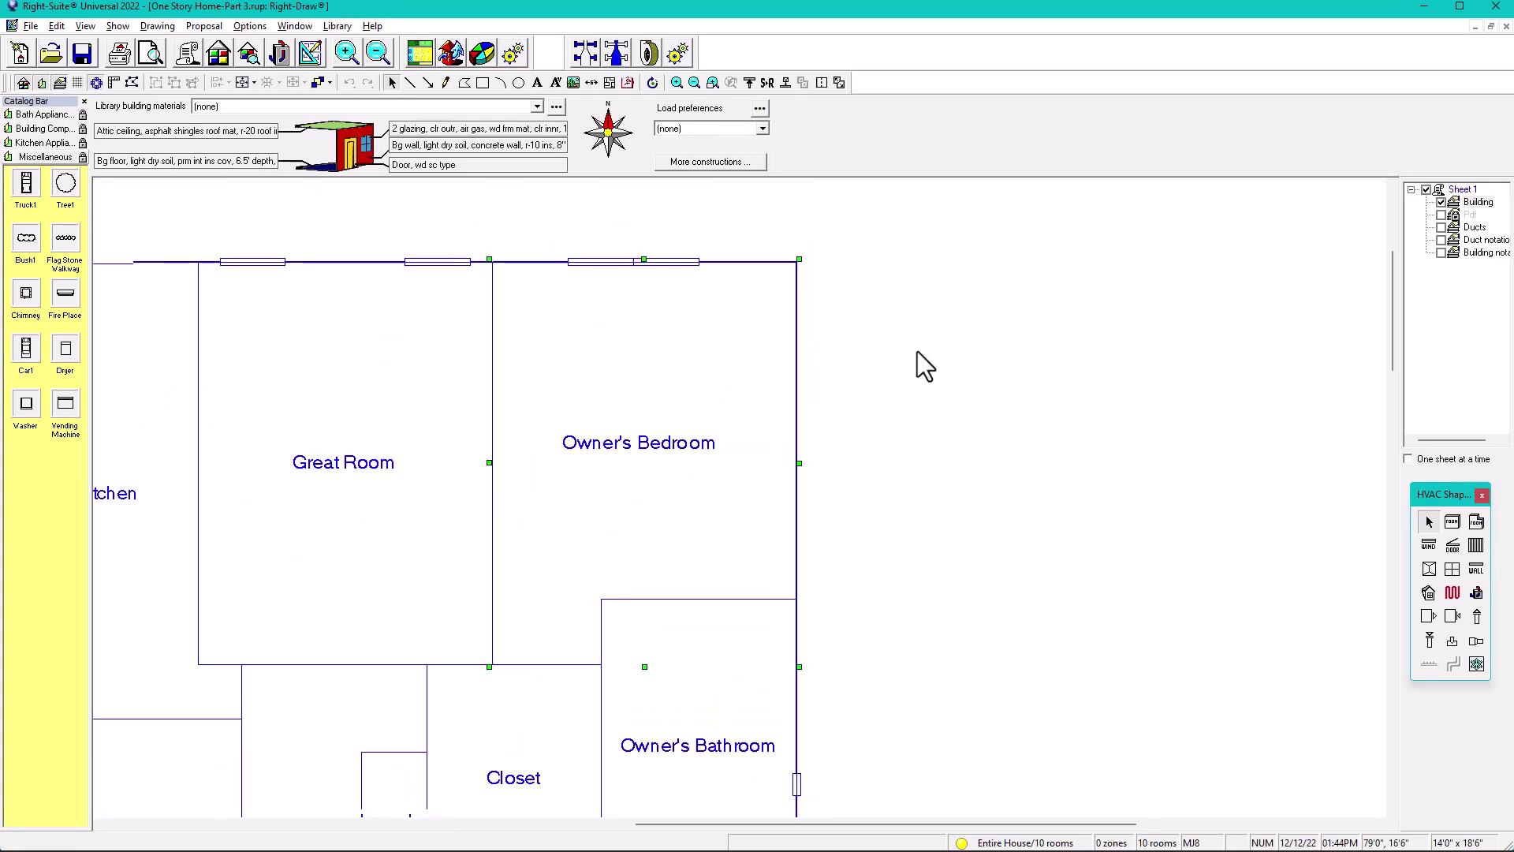
middle_click_drag(877, 334, 831, 323)
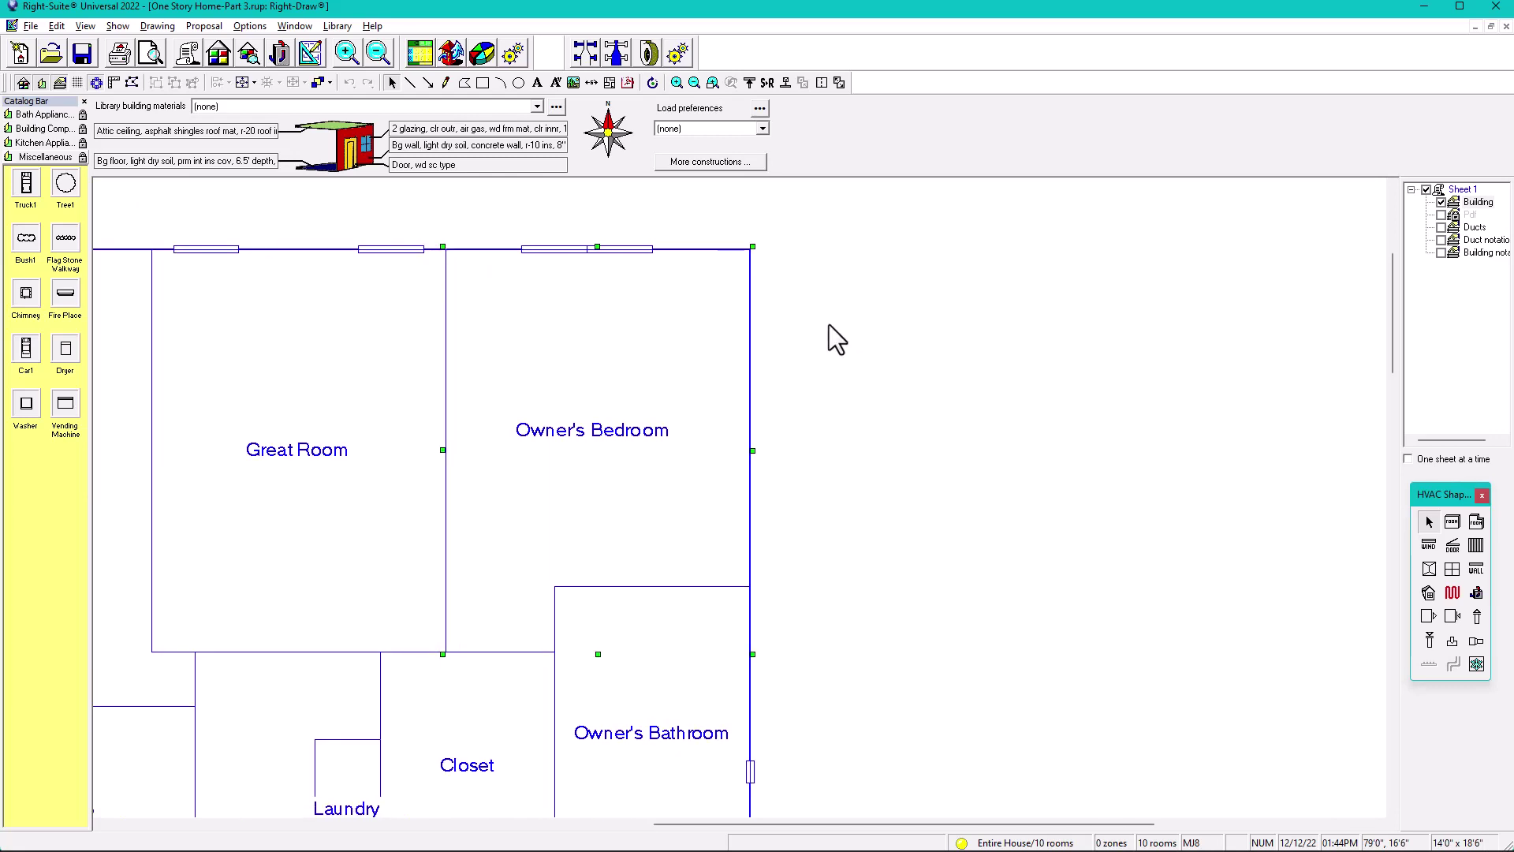
left_click(944, 339)
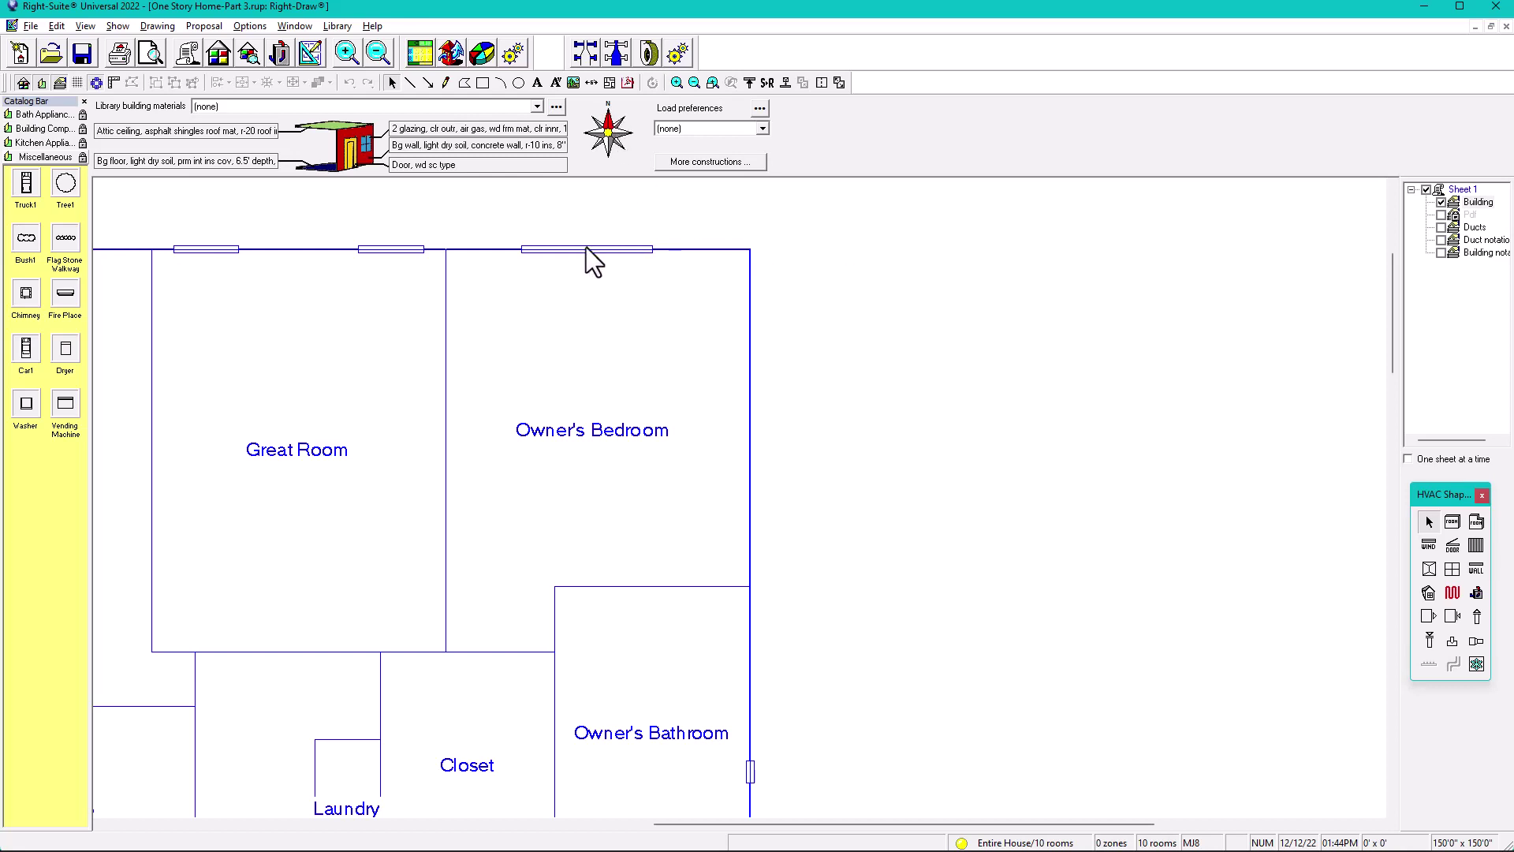
Step: Bring up the Owner's Bedroom in the loads worksheet and examine its north wall and window rows
left_click(419, 53)
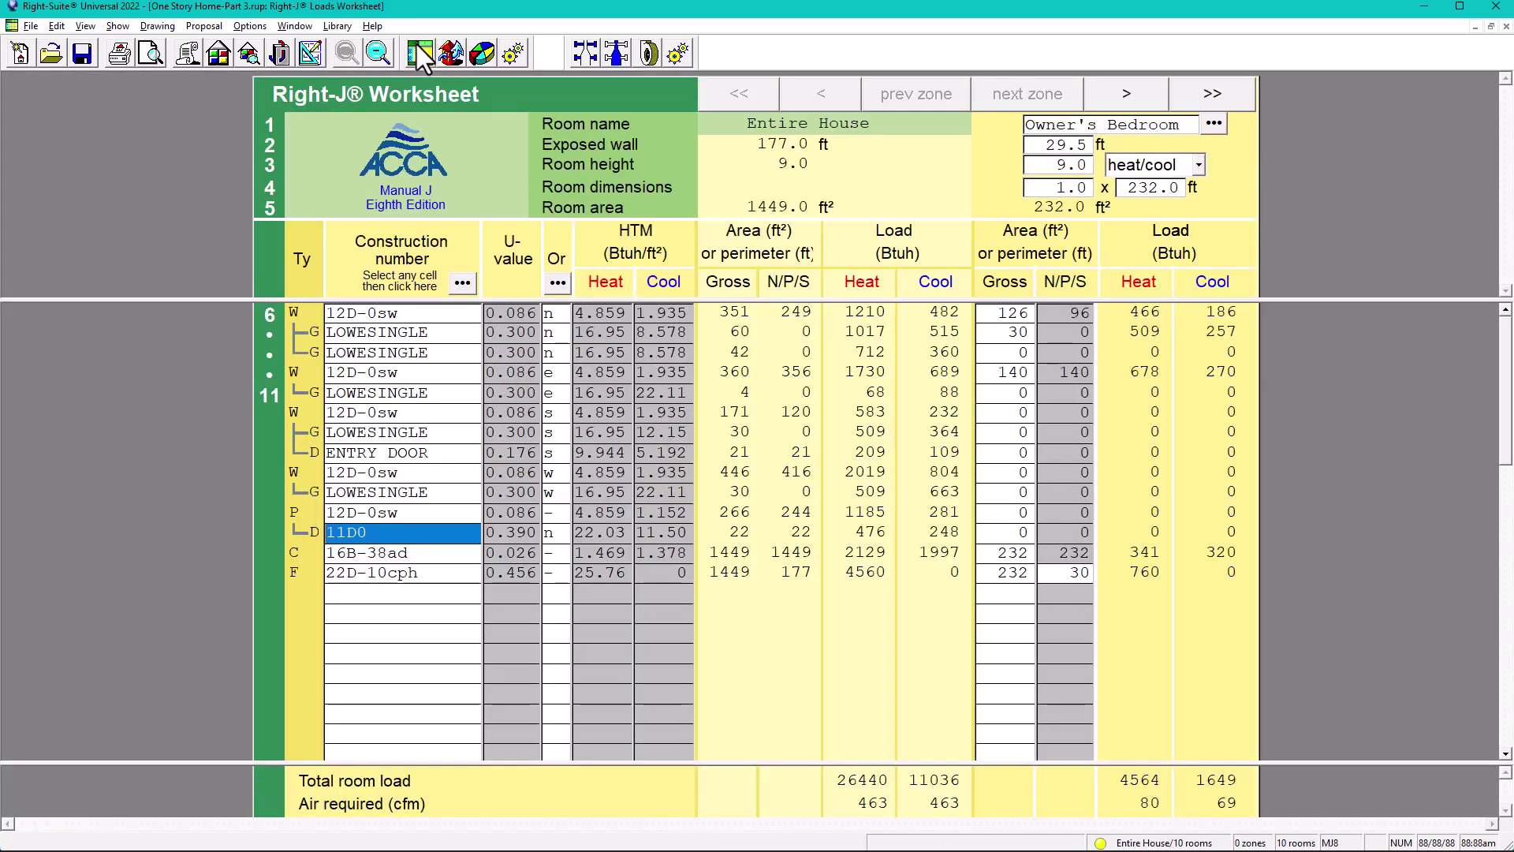
left_click(1133, 95)
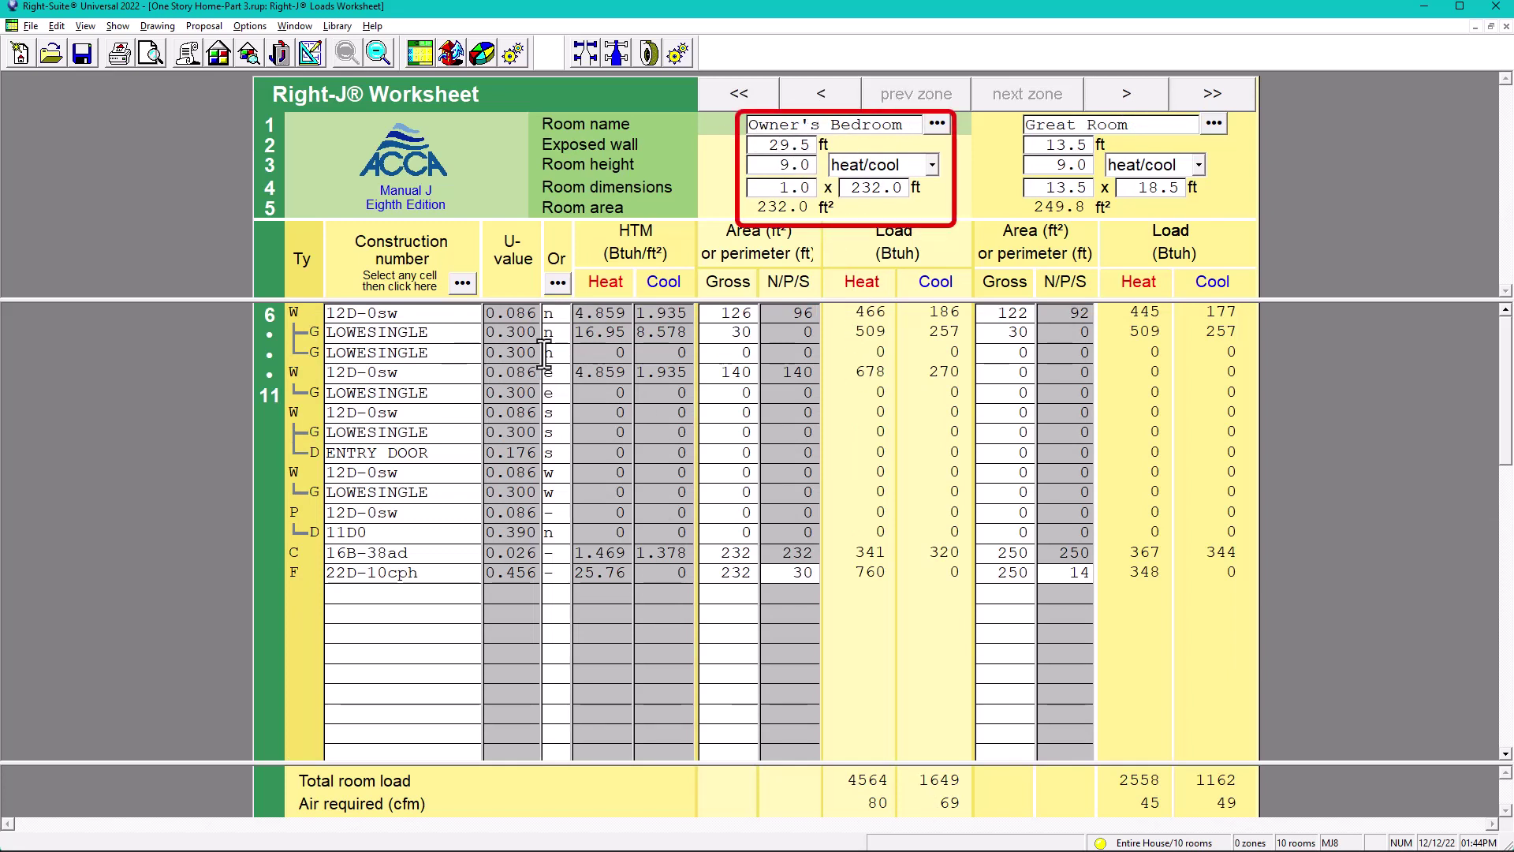
left_click(552, 313)
left_click(345, 332)
left_click(345, 353)
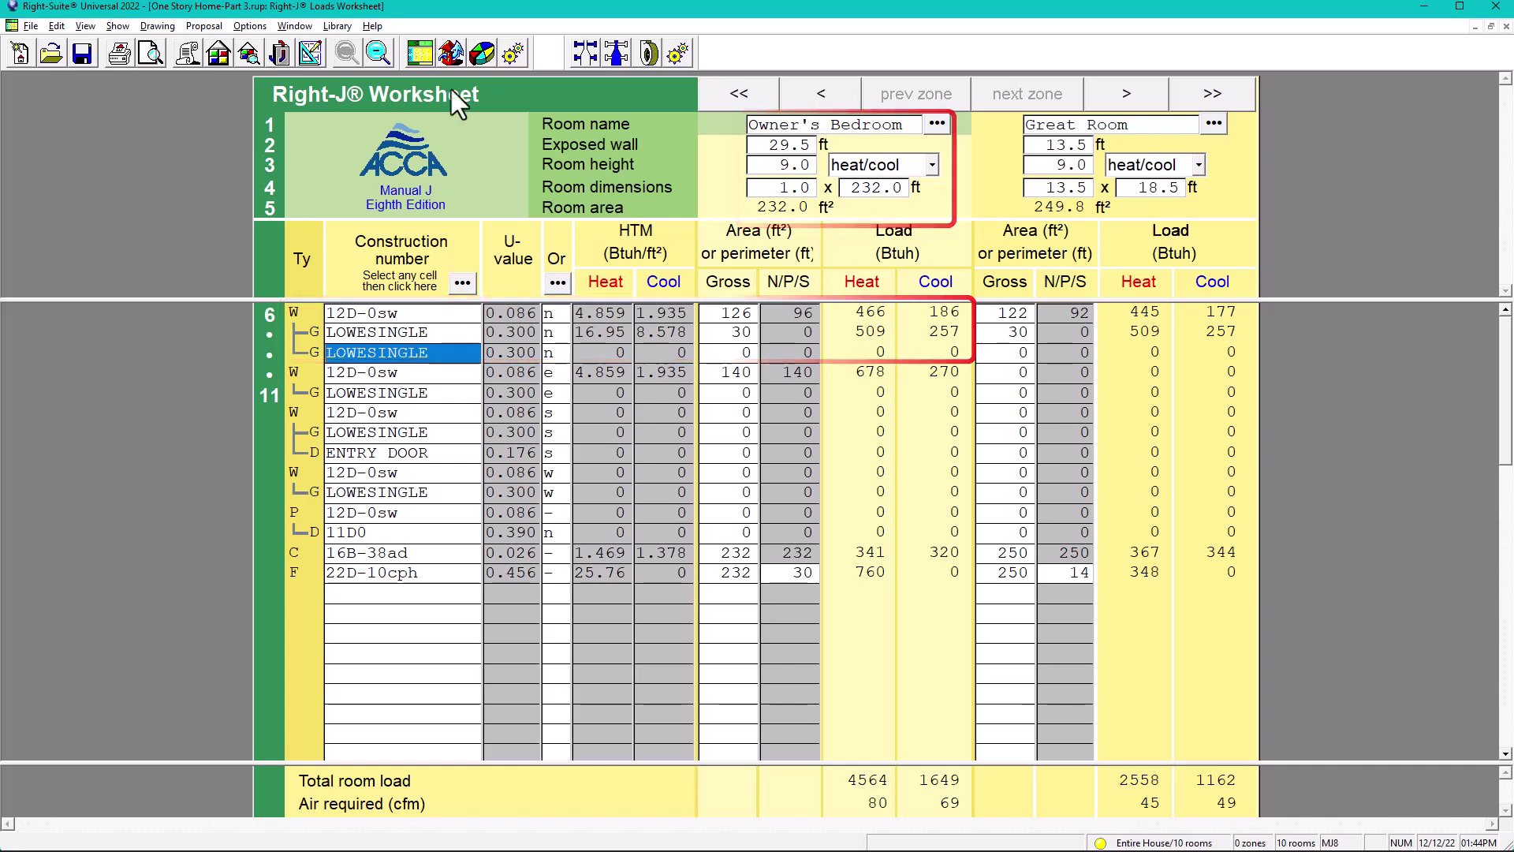
Step: Check the Owner's Bedroom's east exterior wall on the floor plan
left_click(313, 45)
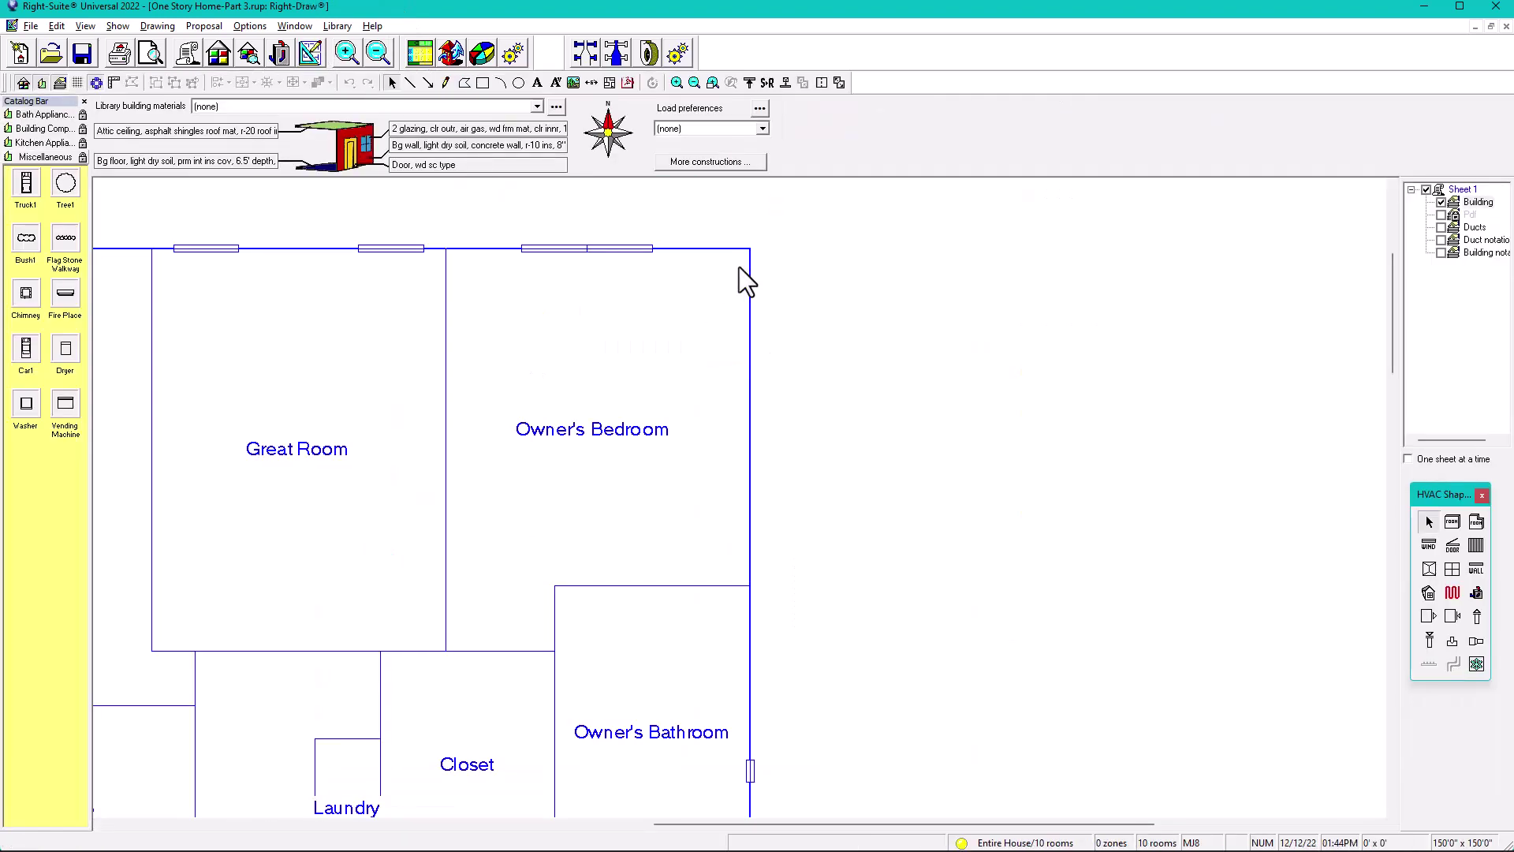
left_click(758, 388)
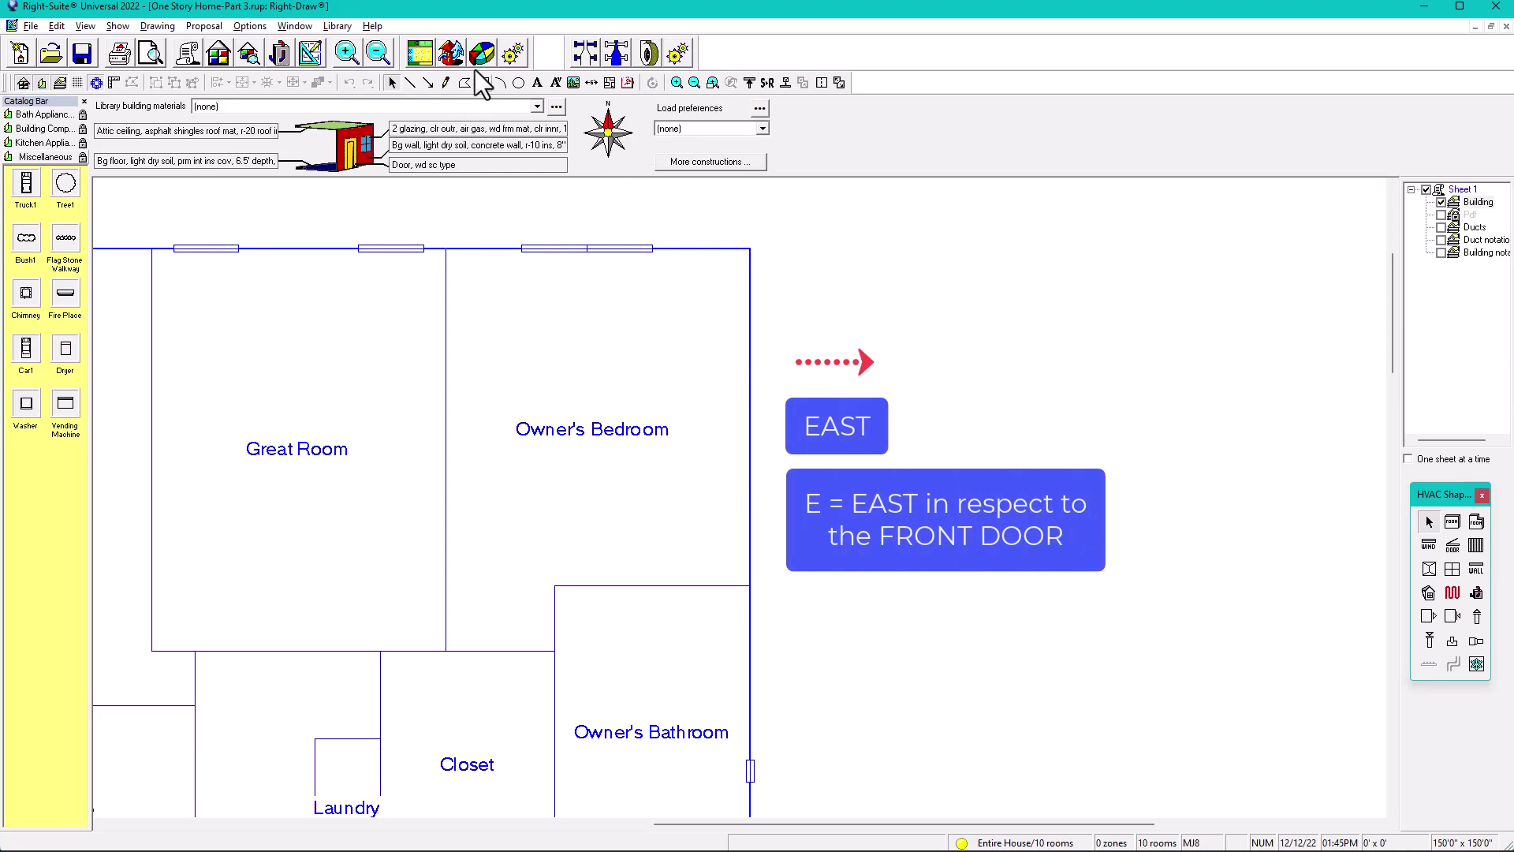
Step: Advance the loads worksheet to show the Dining/Kitchen and Bedroom 2 loads
left_click(431, 52)
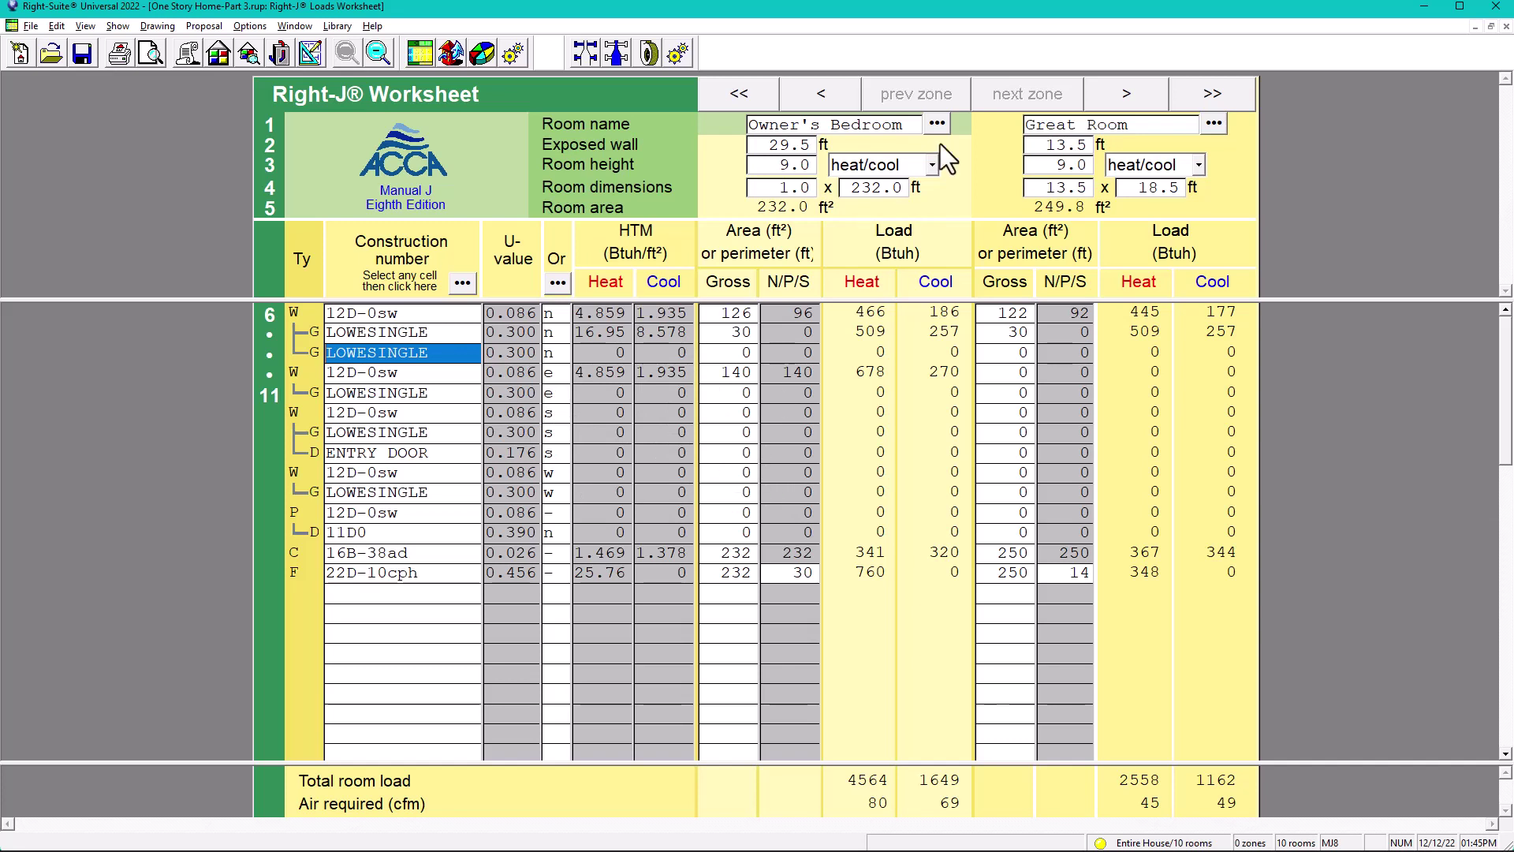
left_click(1124, 94)
left_click(1129, 93)
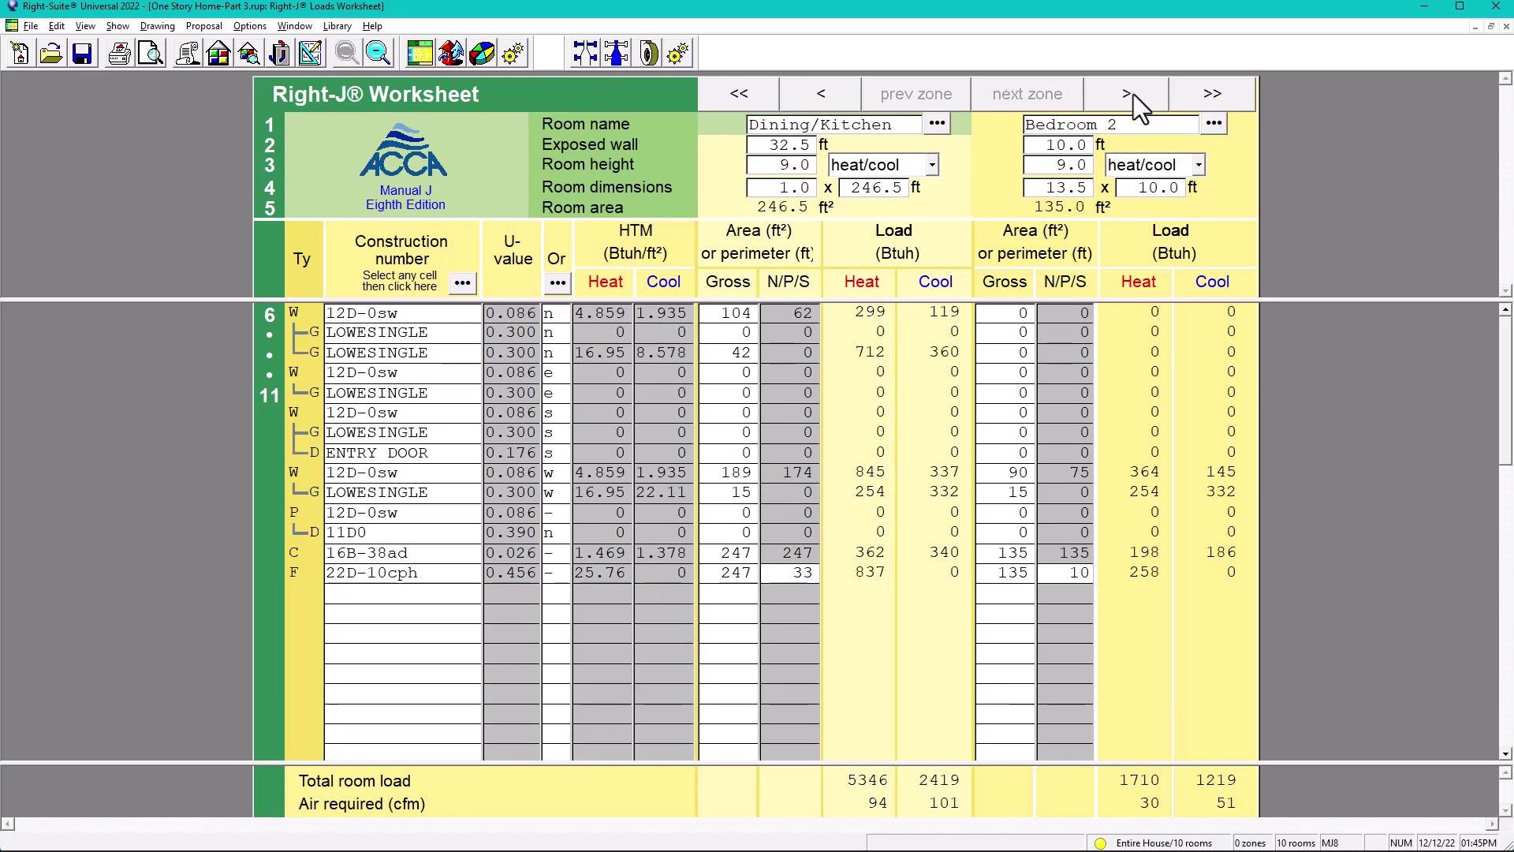
Step: Return to the floor plan and inspect the Foyer's entry door and garage door
left_click(308, 53)
scroll(509, 476, "down", 5)
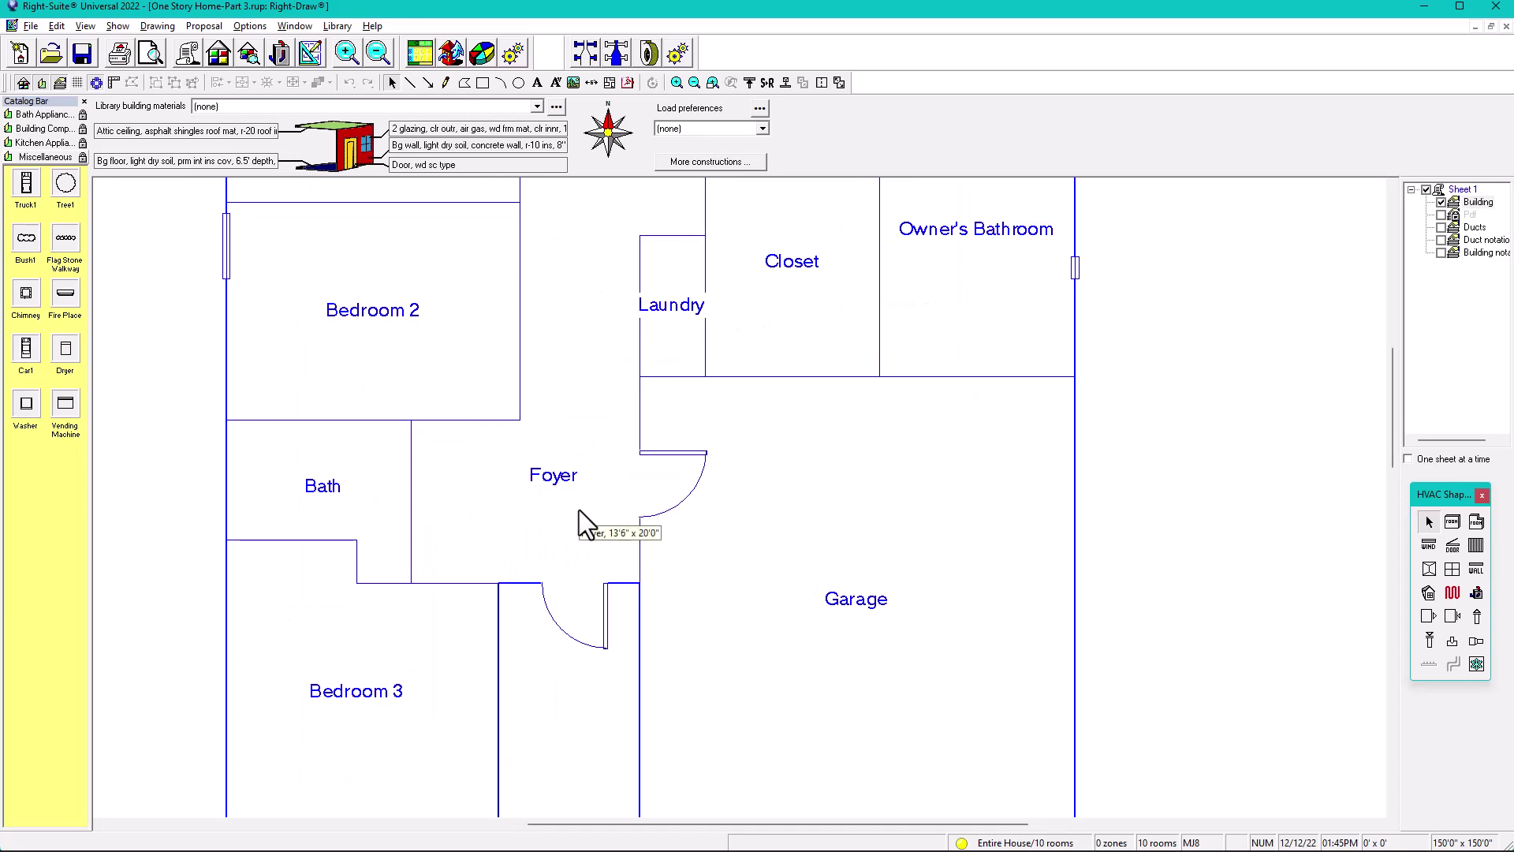
middle_click_drag(579, 510, 604, 544)
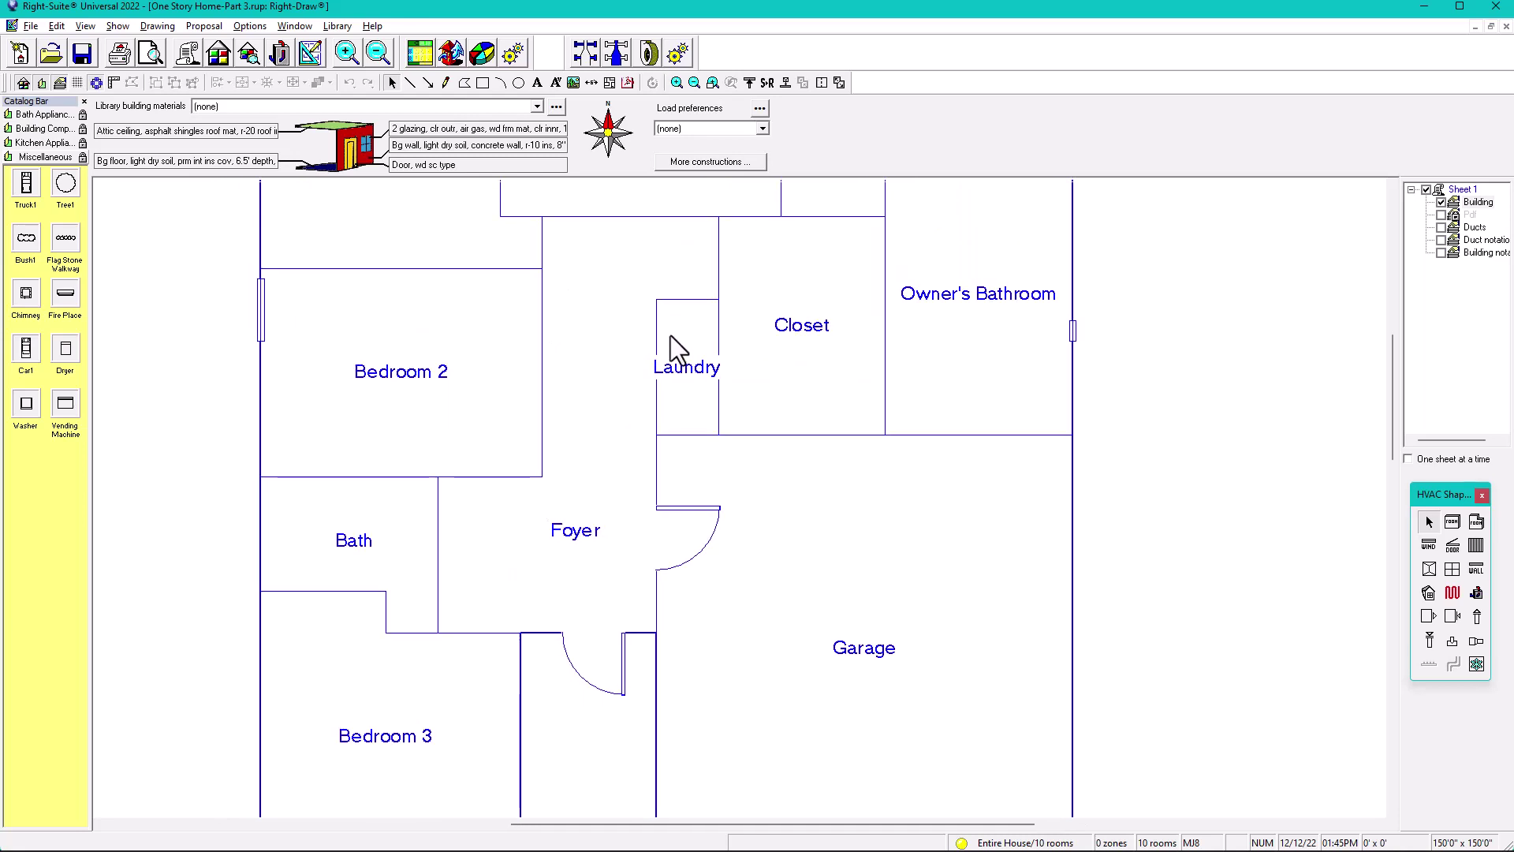
scroll(616, 650, "up", 2)
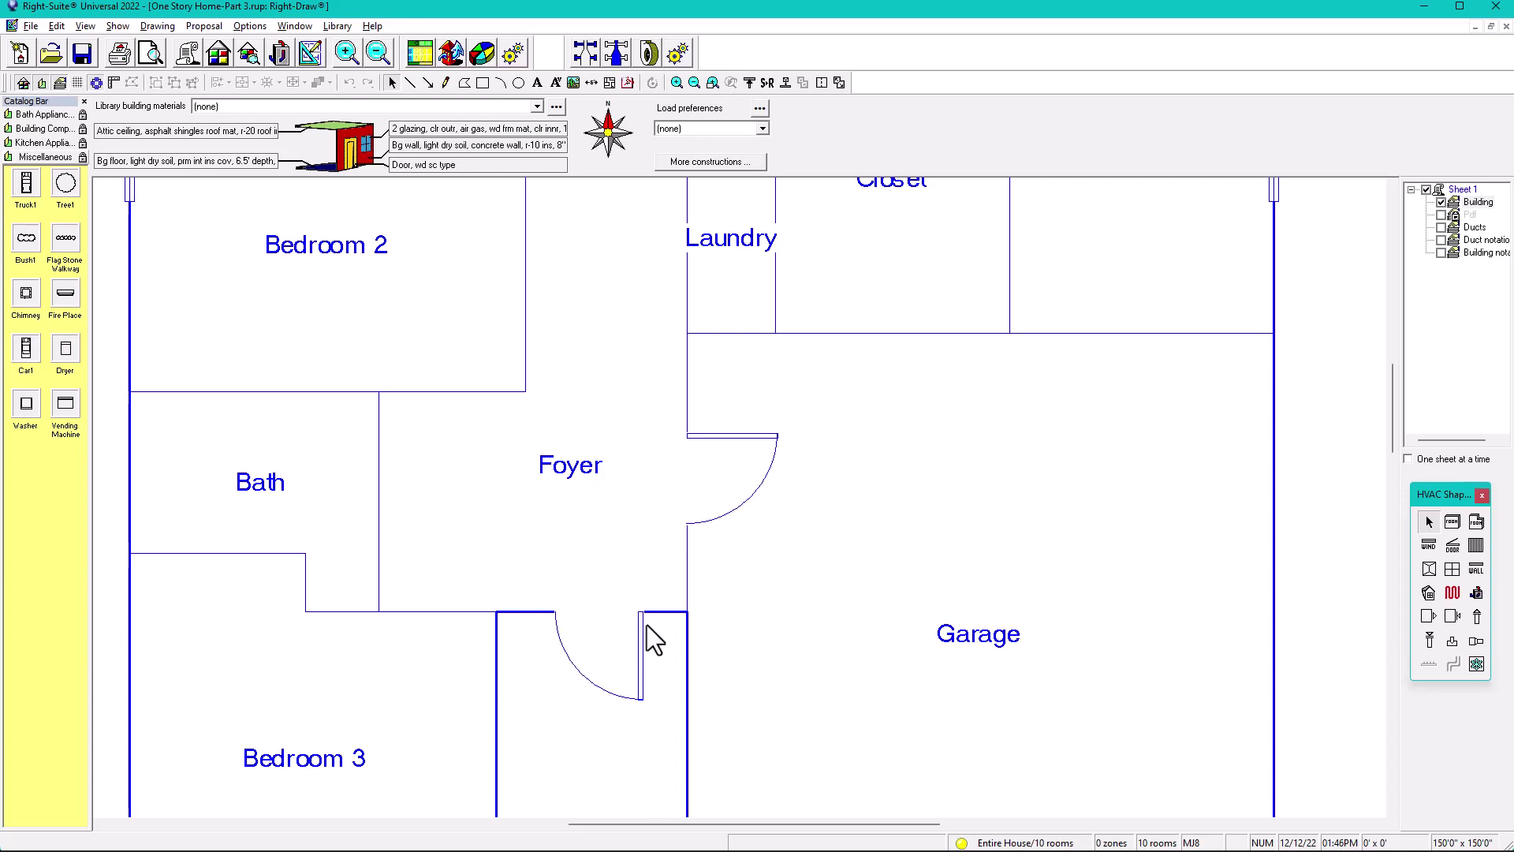
Step: Reopen the loads worksheet and check the orientations of the south-side rows, including the entry door
left_click(423, 55)
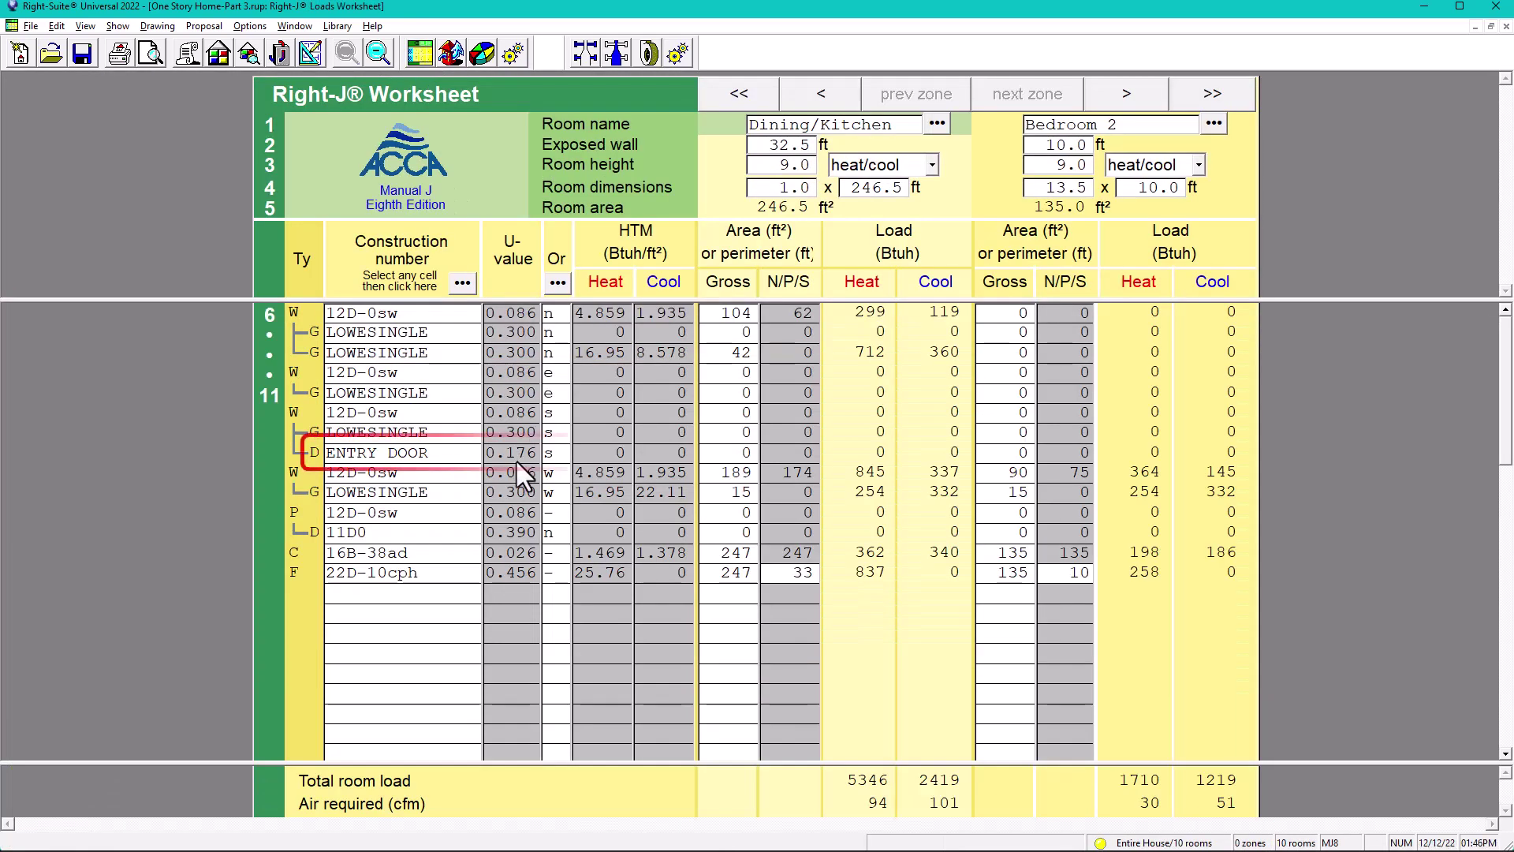
left_click(555, 412)
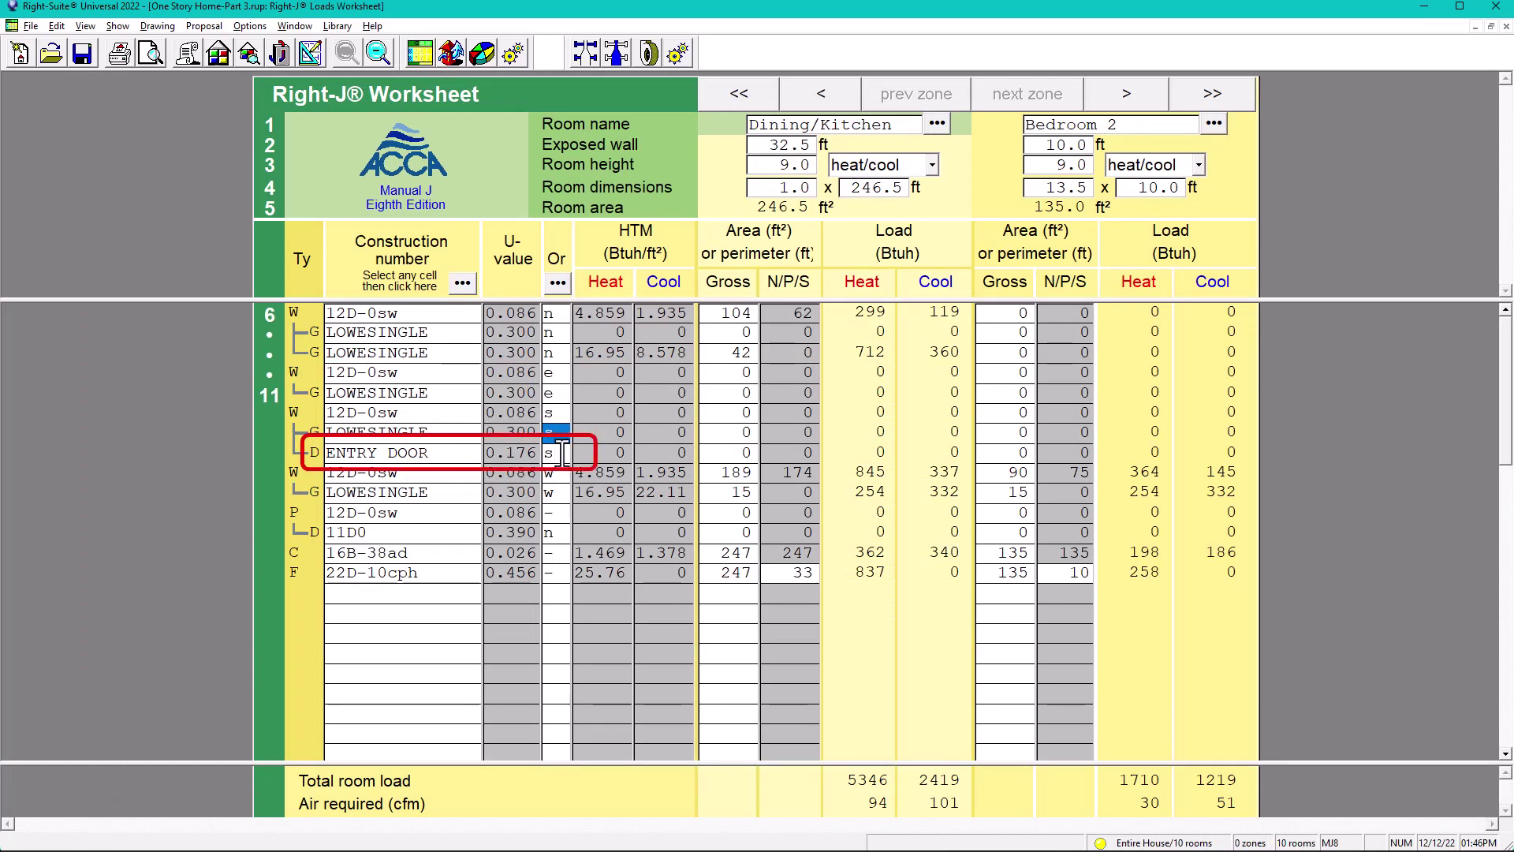
left_click(555, 452)
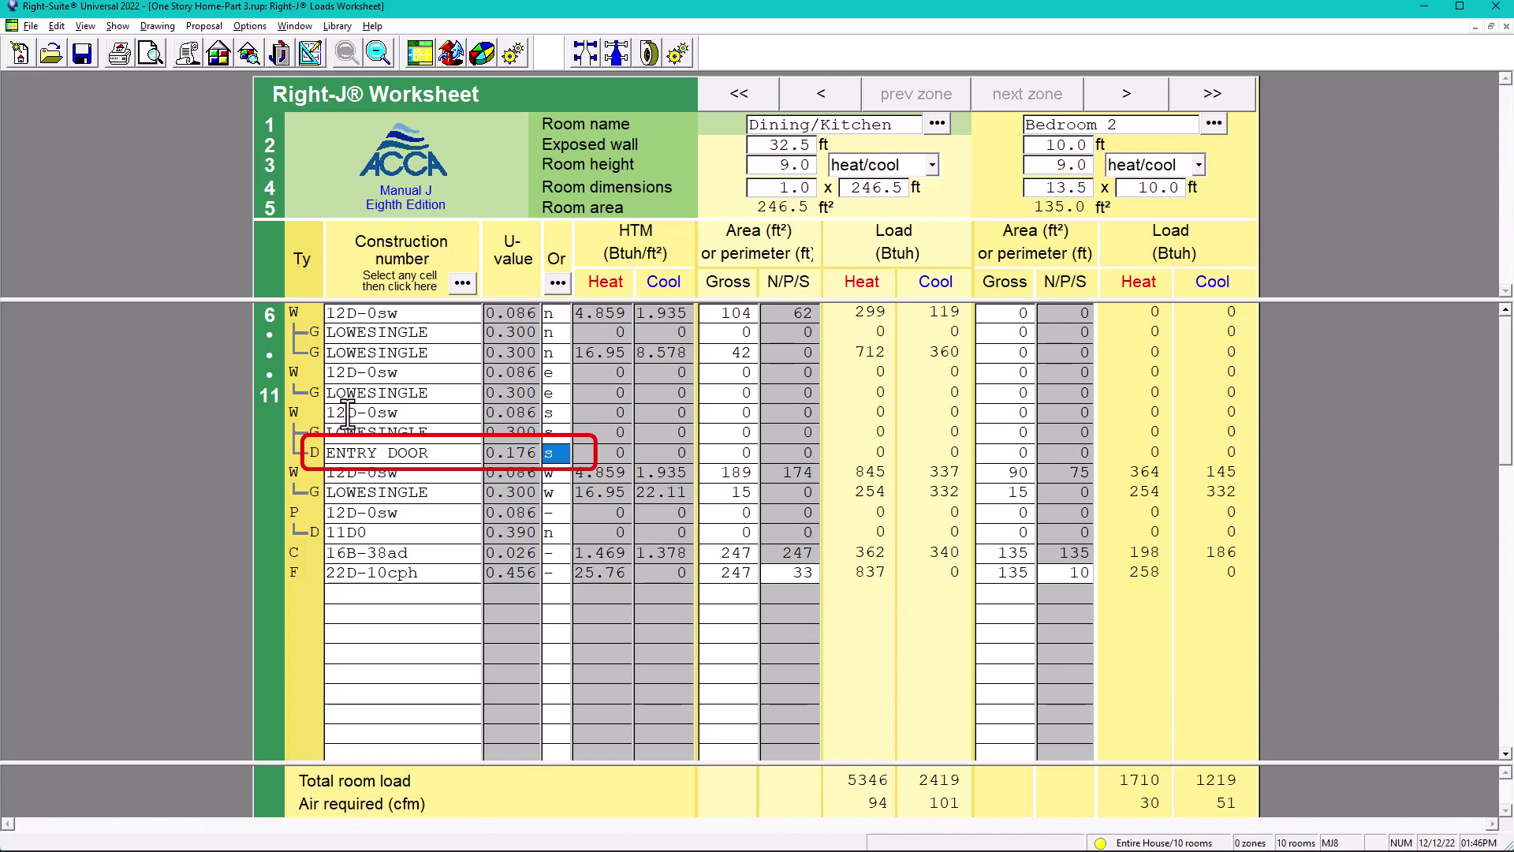
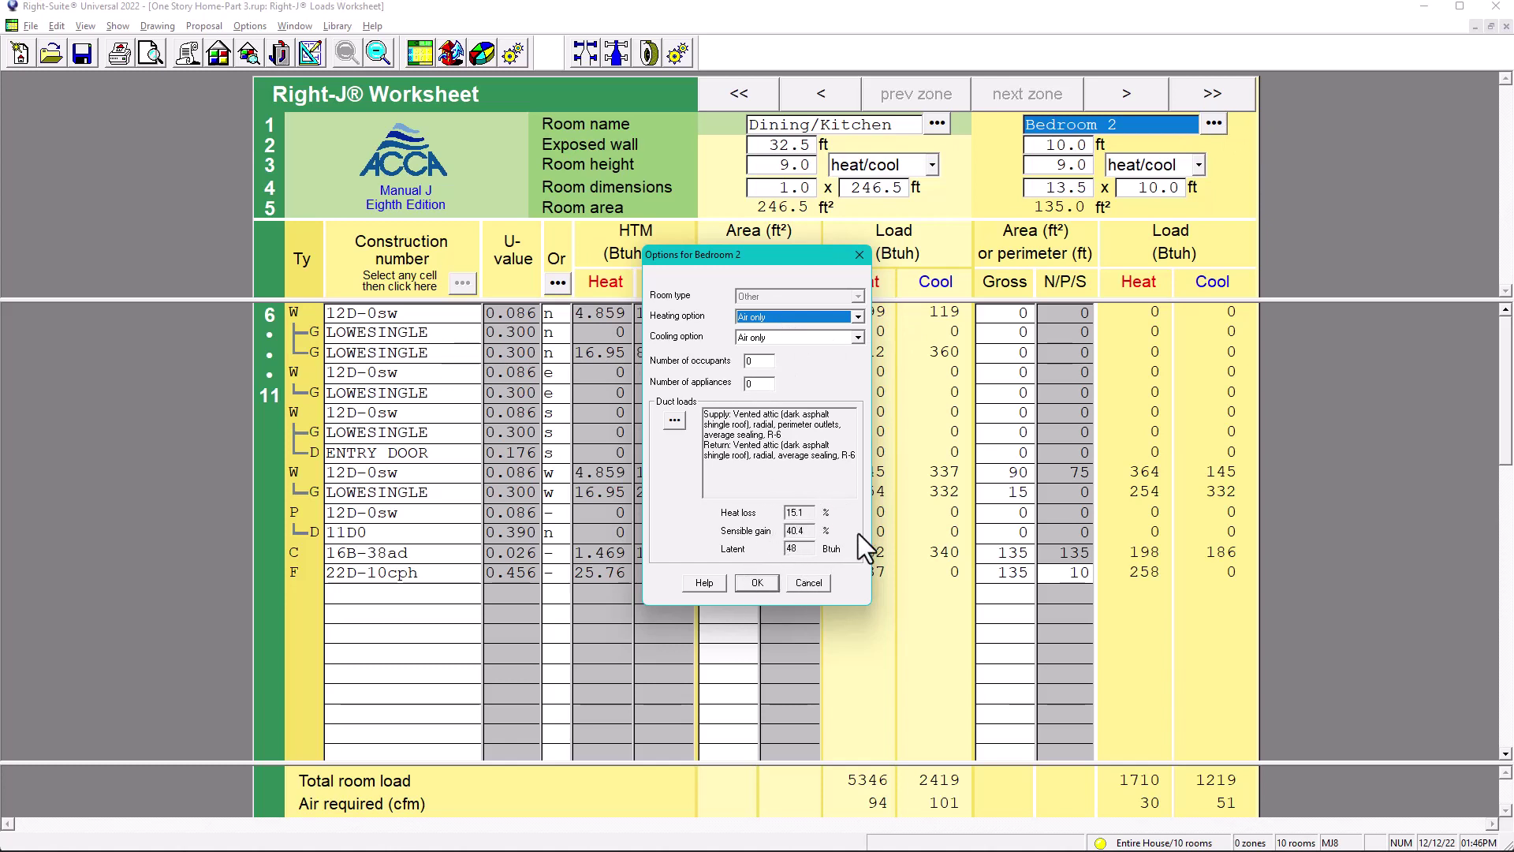
Step: Close Bedroom 2's options and review the appliance scenarios for the Dining/Kitchen internal loads without applying any
left_click(758, 581)
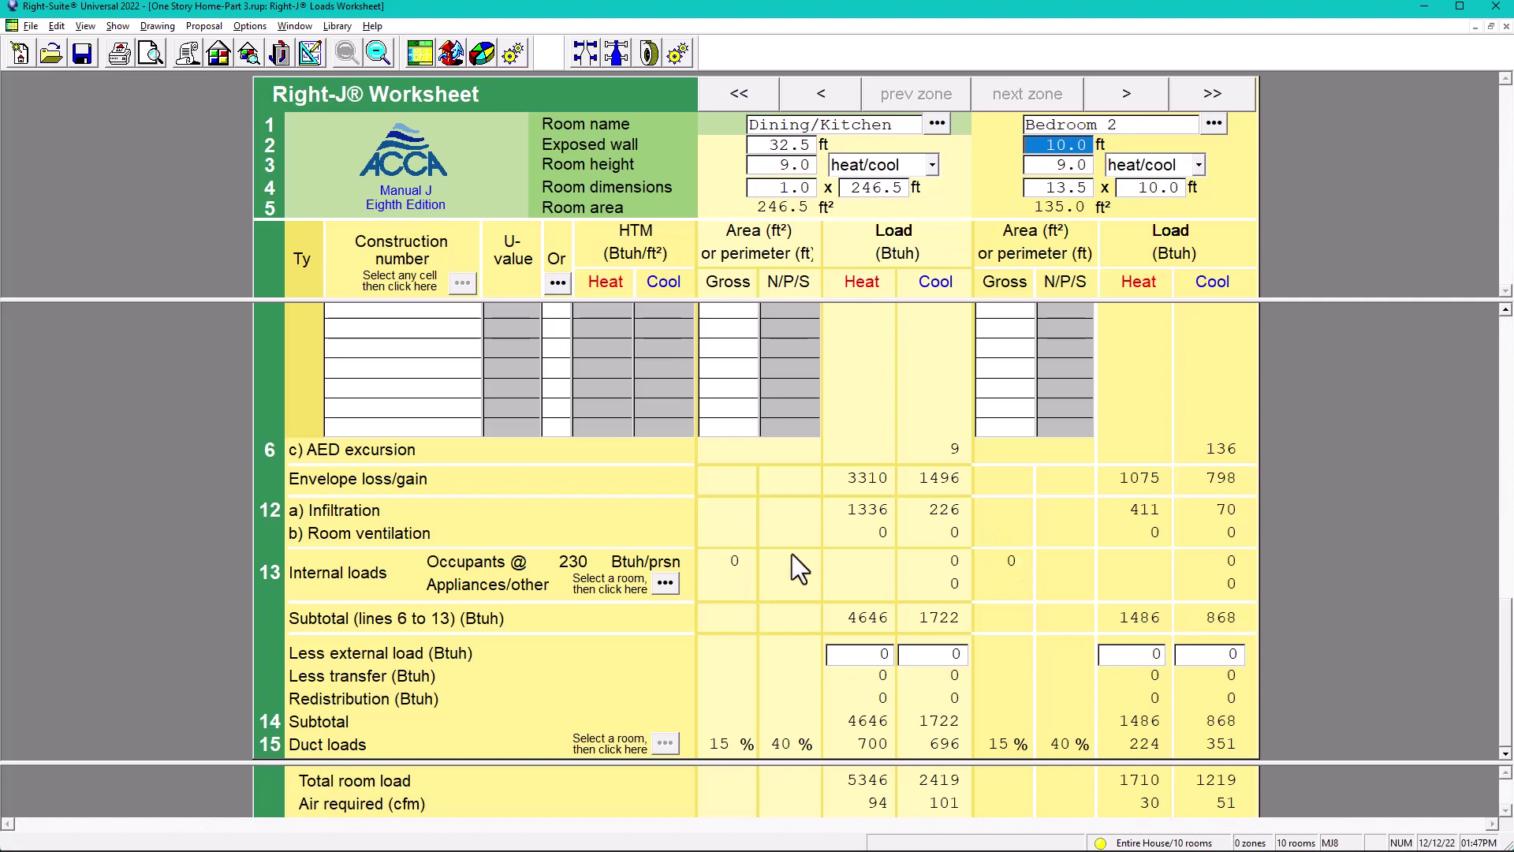
left_click(665, 584)
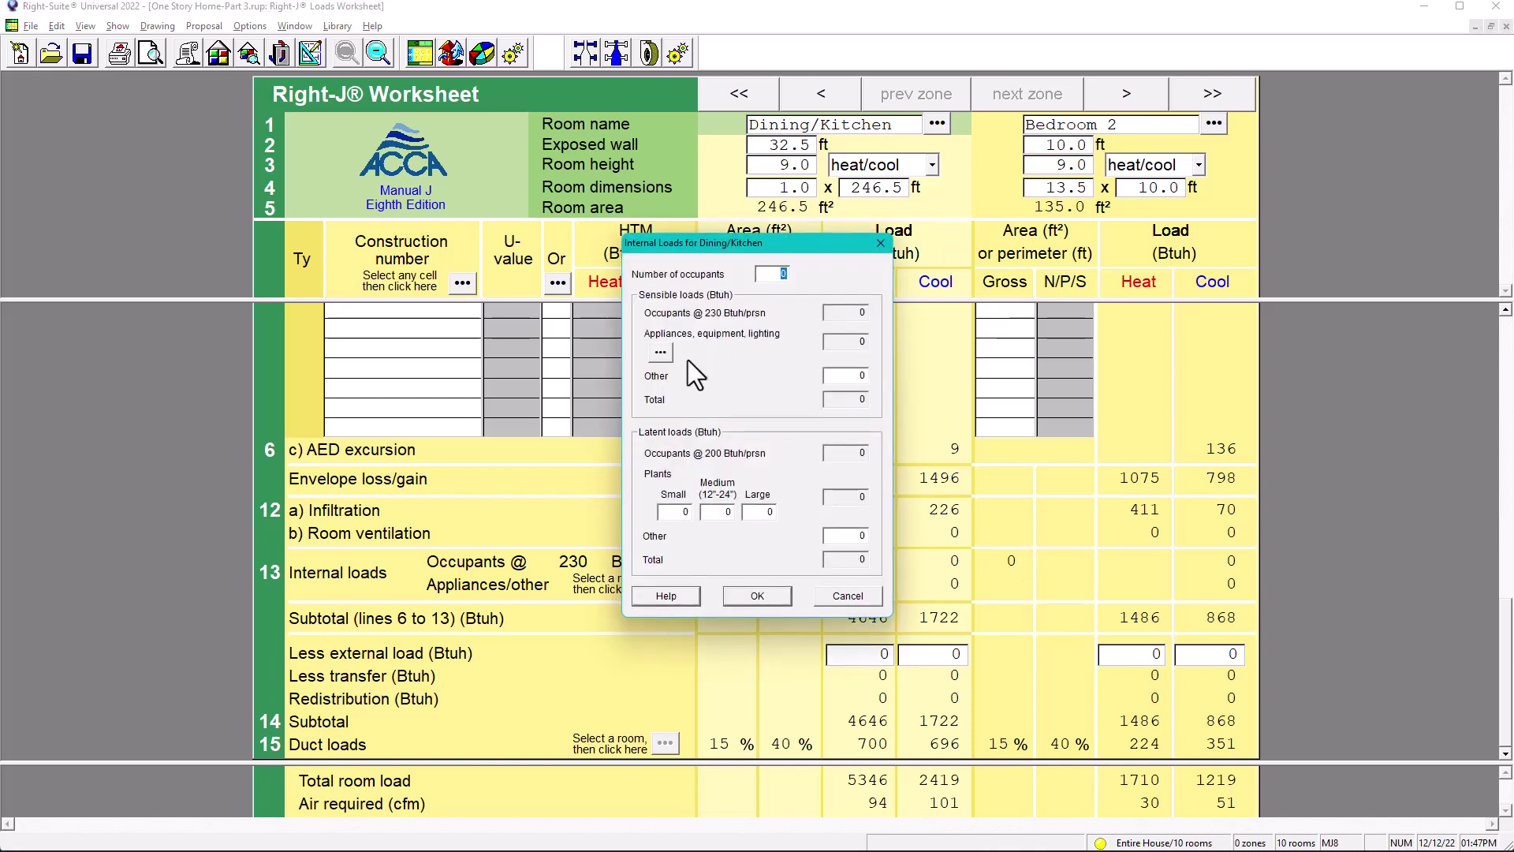
left_click(661, 352)
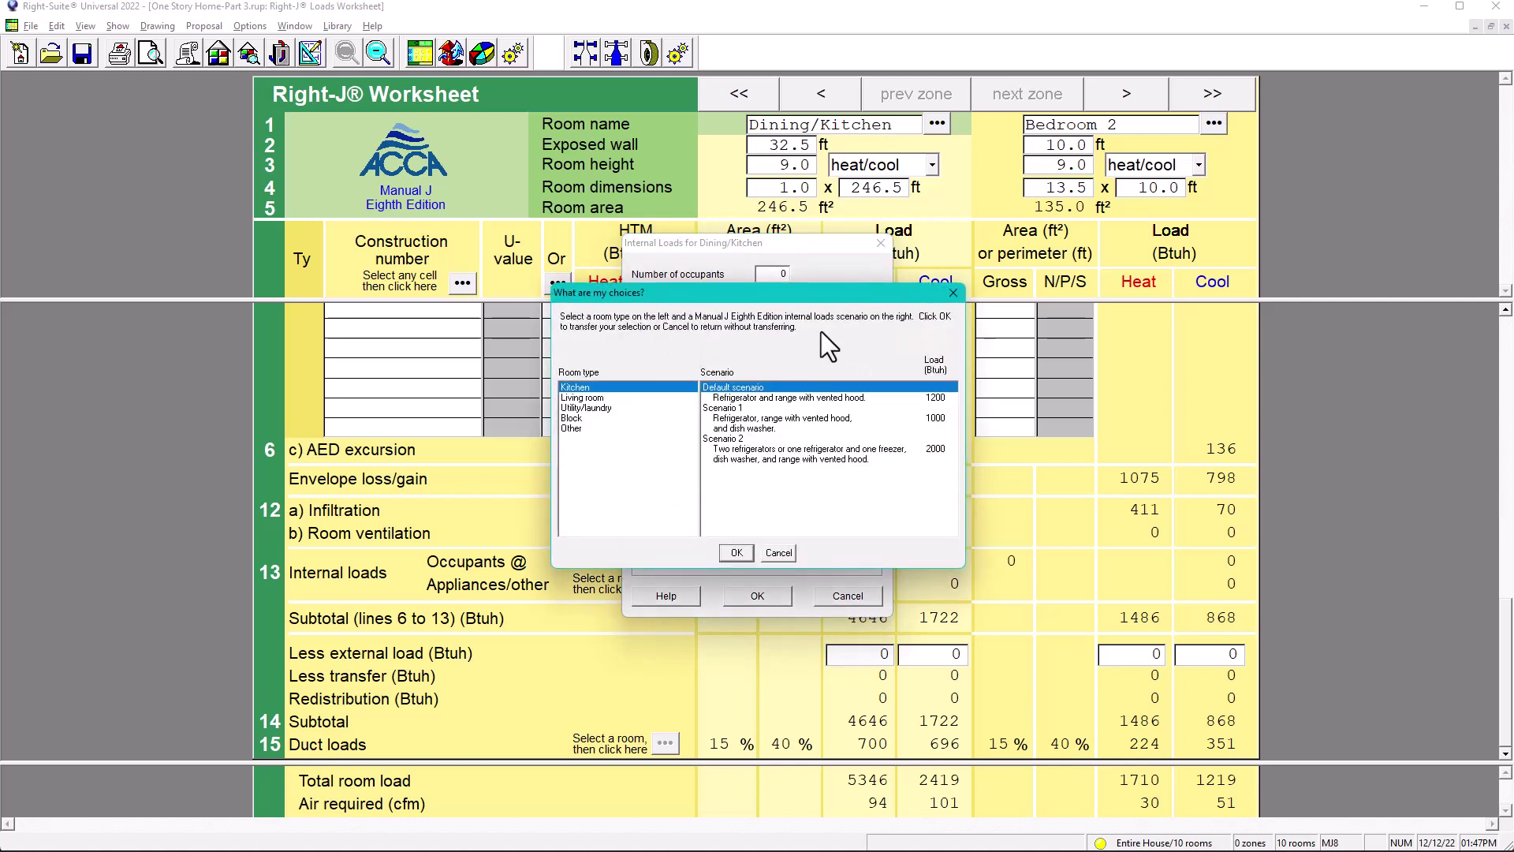
left_click(774, 552)
left_click(842, 594)
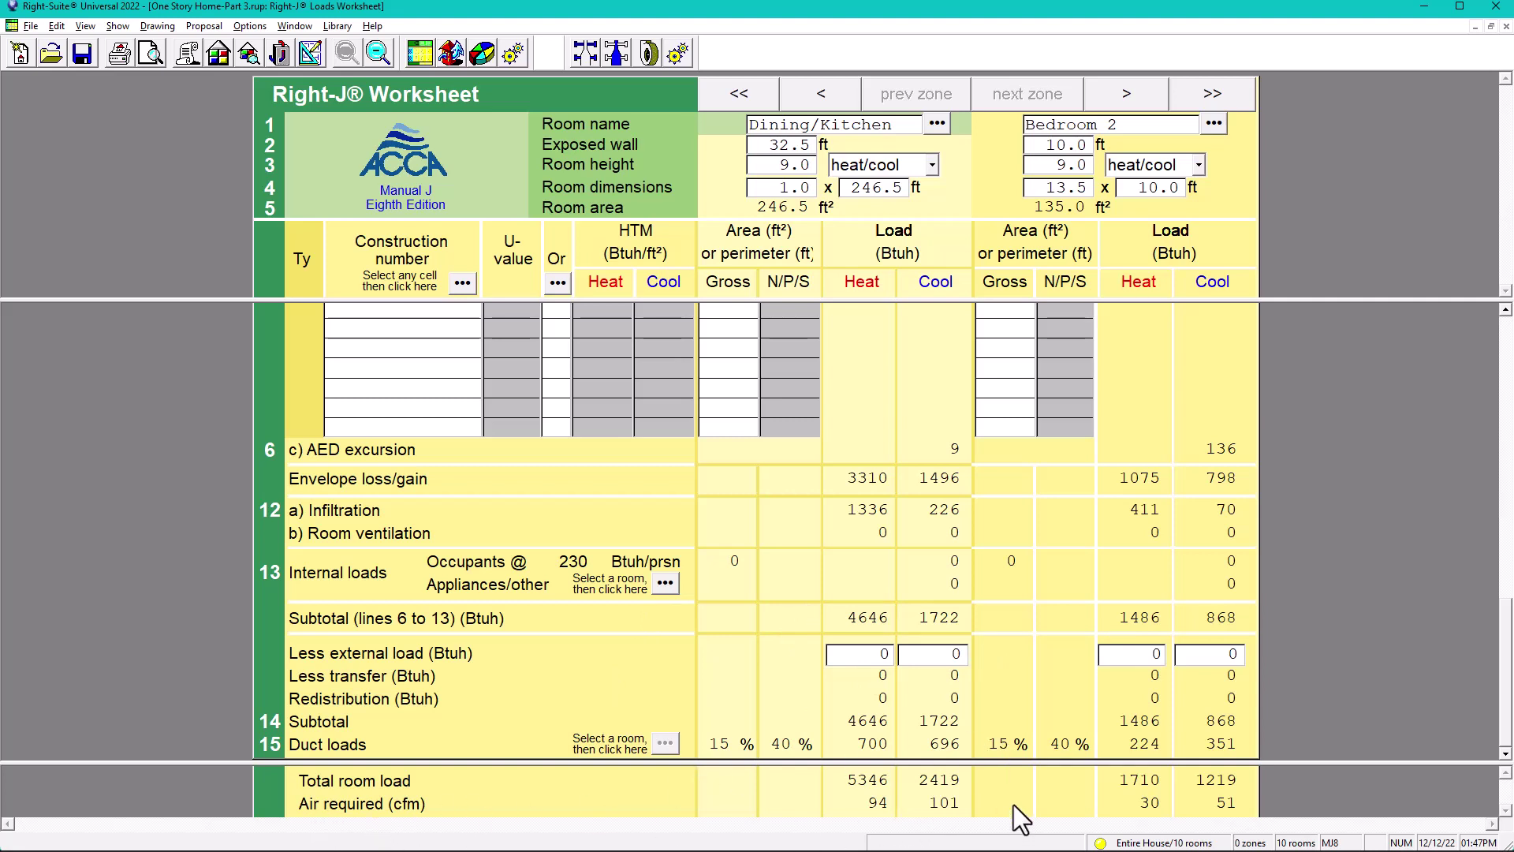
scroll(727, 371, "up", 10)
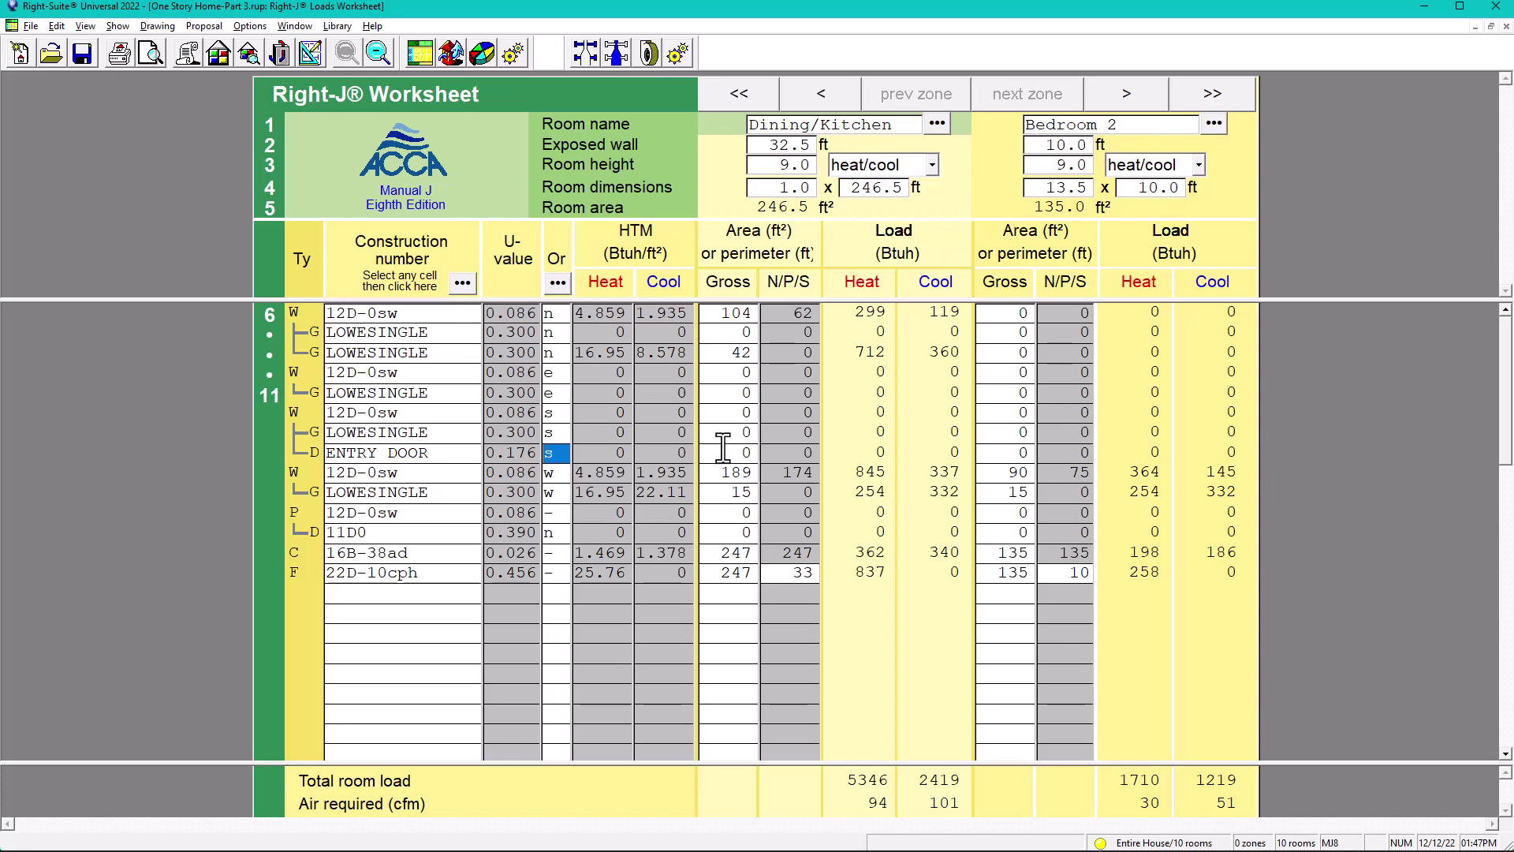
Step: Open the whole-house infiltration settings and compare the Detailed and Blower door methods before returning to Simplified
left_click(448, 55)
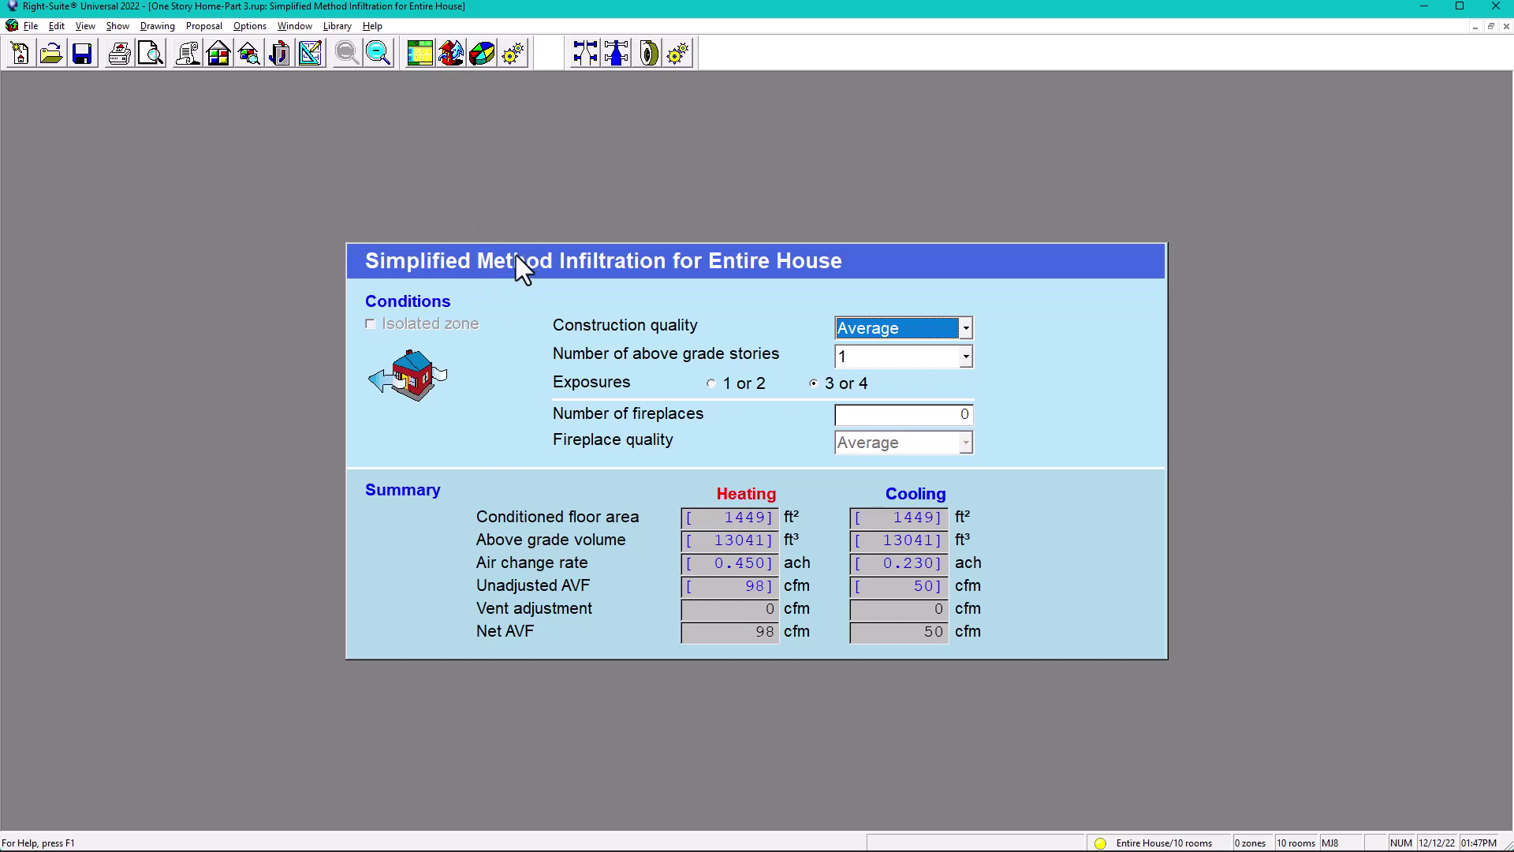
left_click(251, 26)
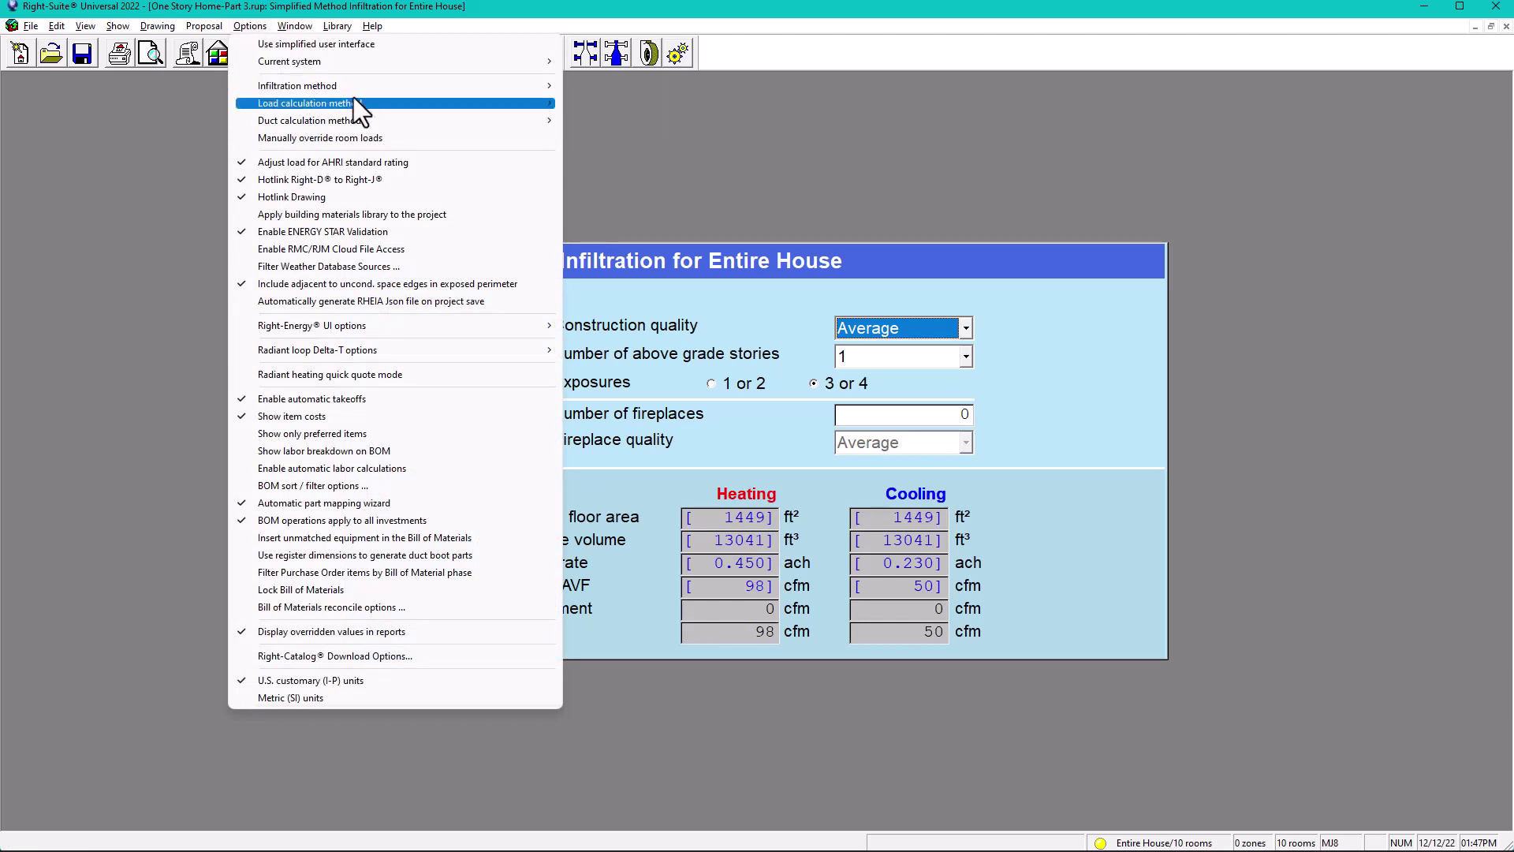
mouse_move(528, 86)
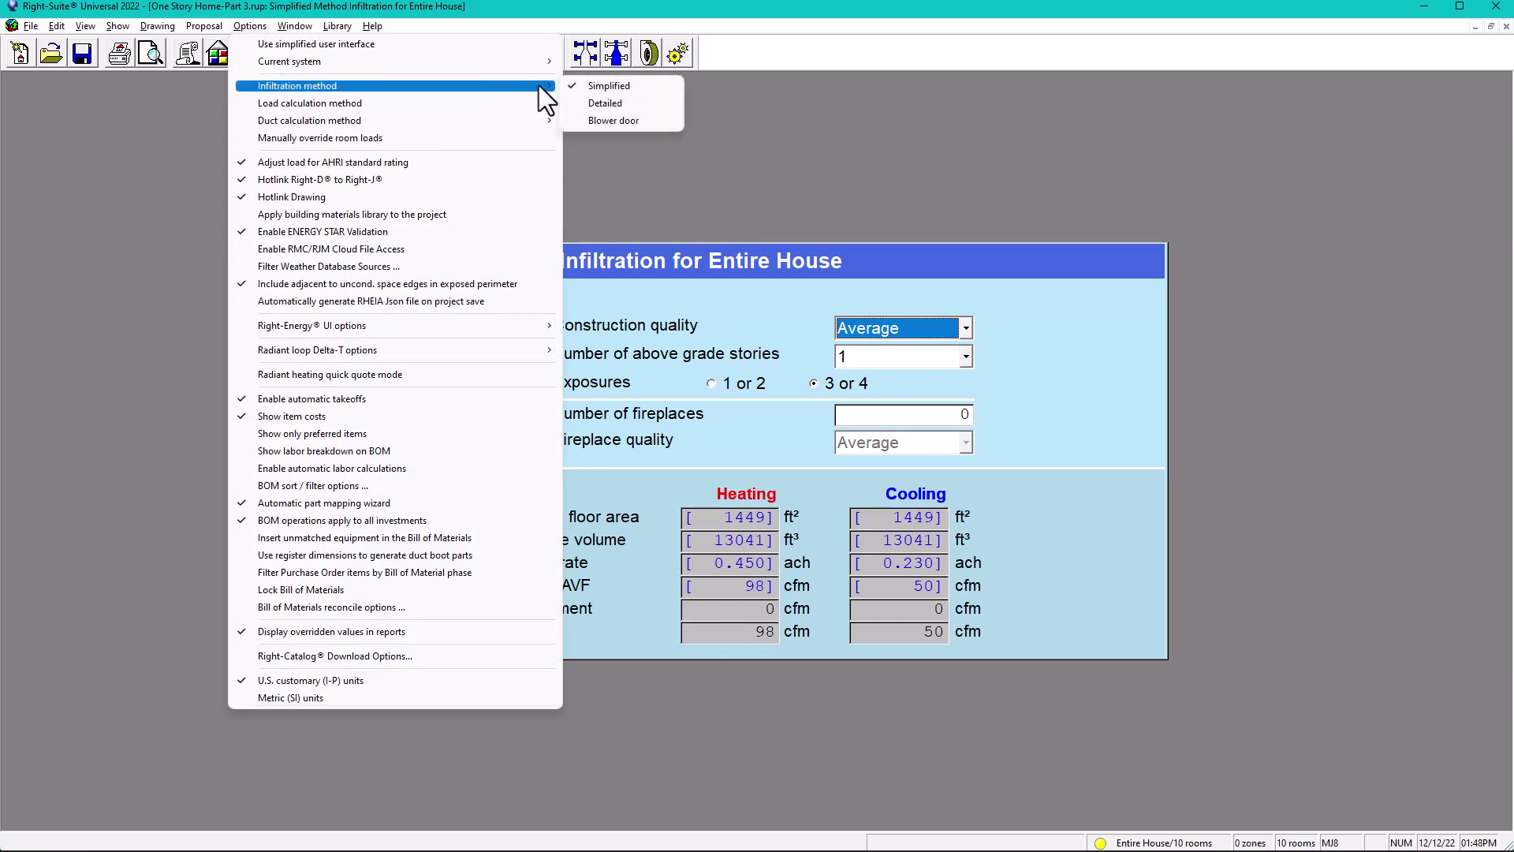
left_click(606, 109)
scroll(838, 347, "down", 3)
scroll(838, 311, "up", 3)
left_click(260, 28)
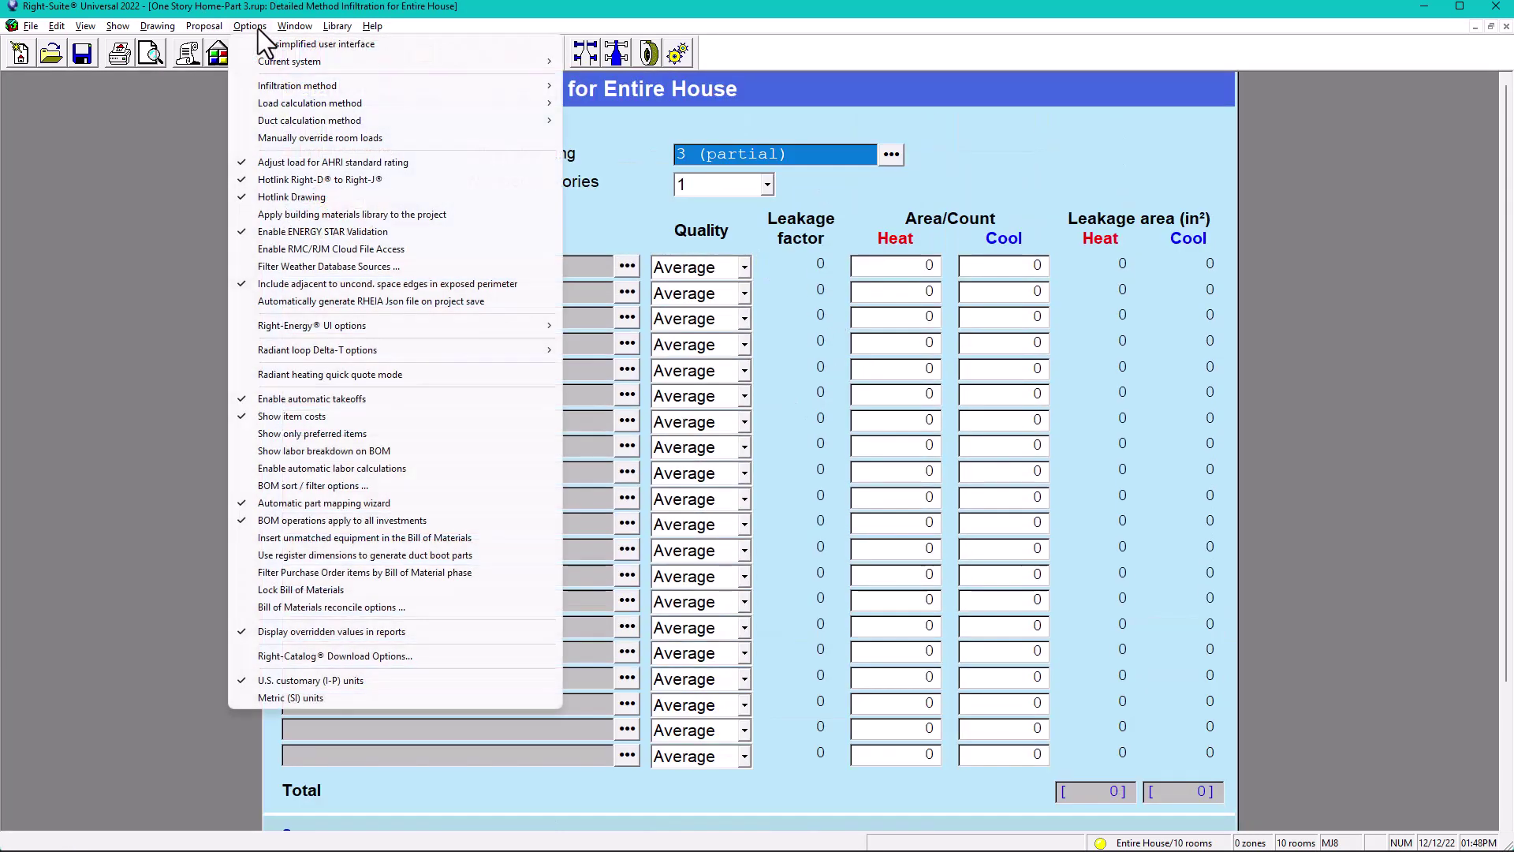
mouse_move(319, 87)
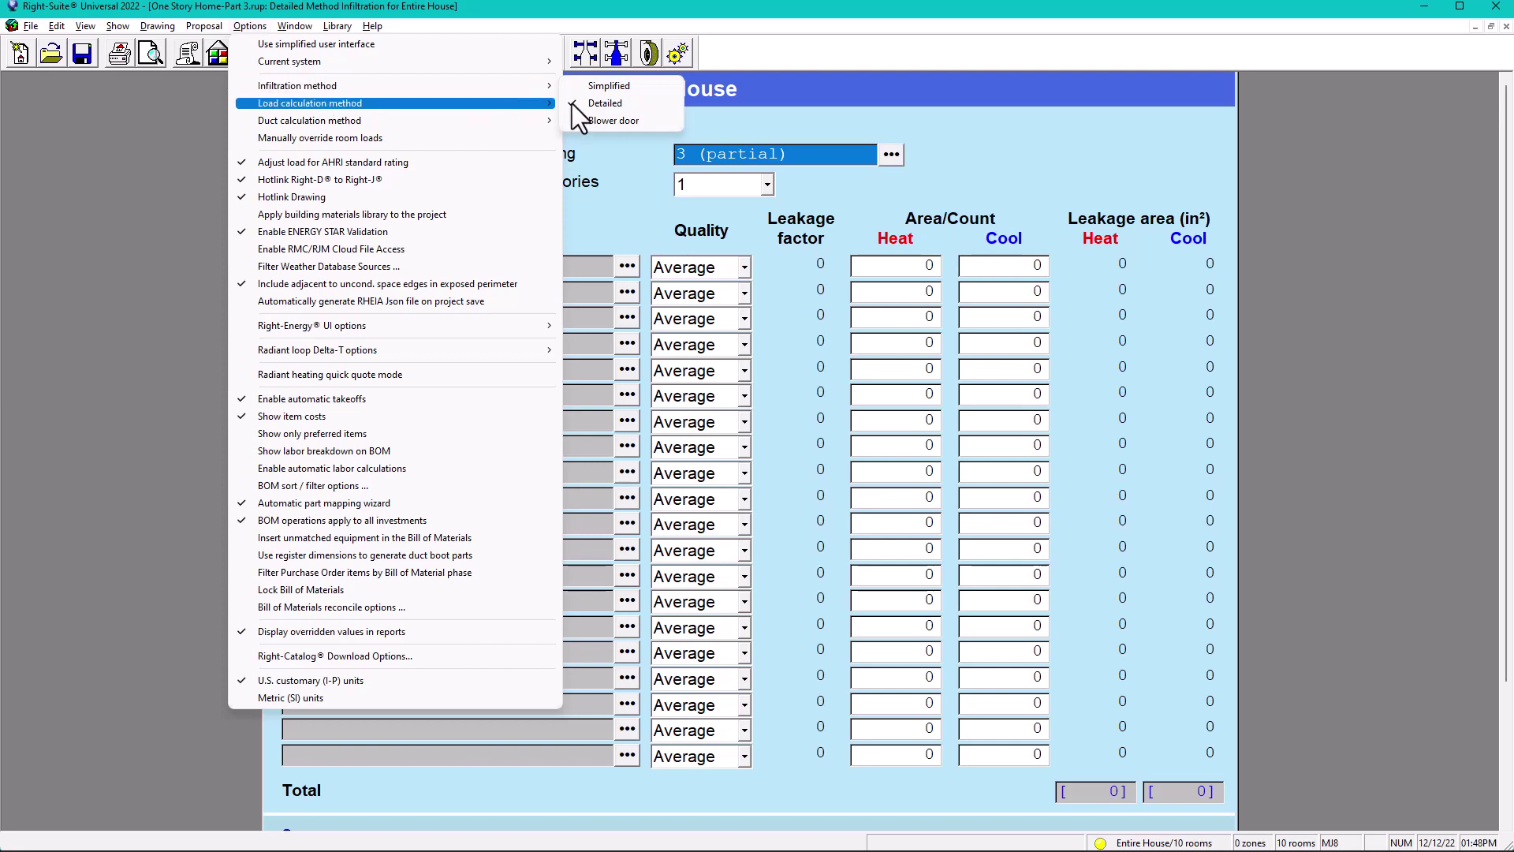
left_click(604, 121)
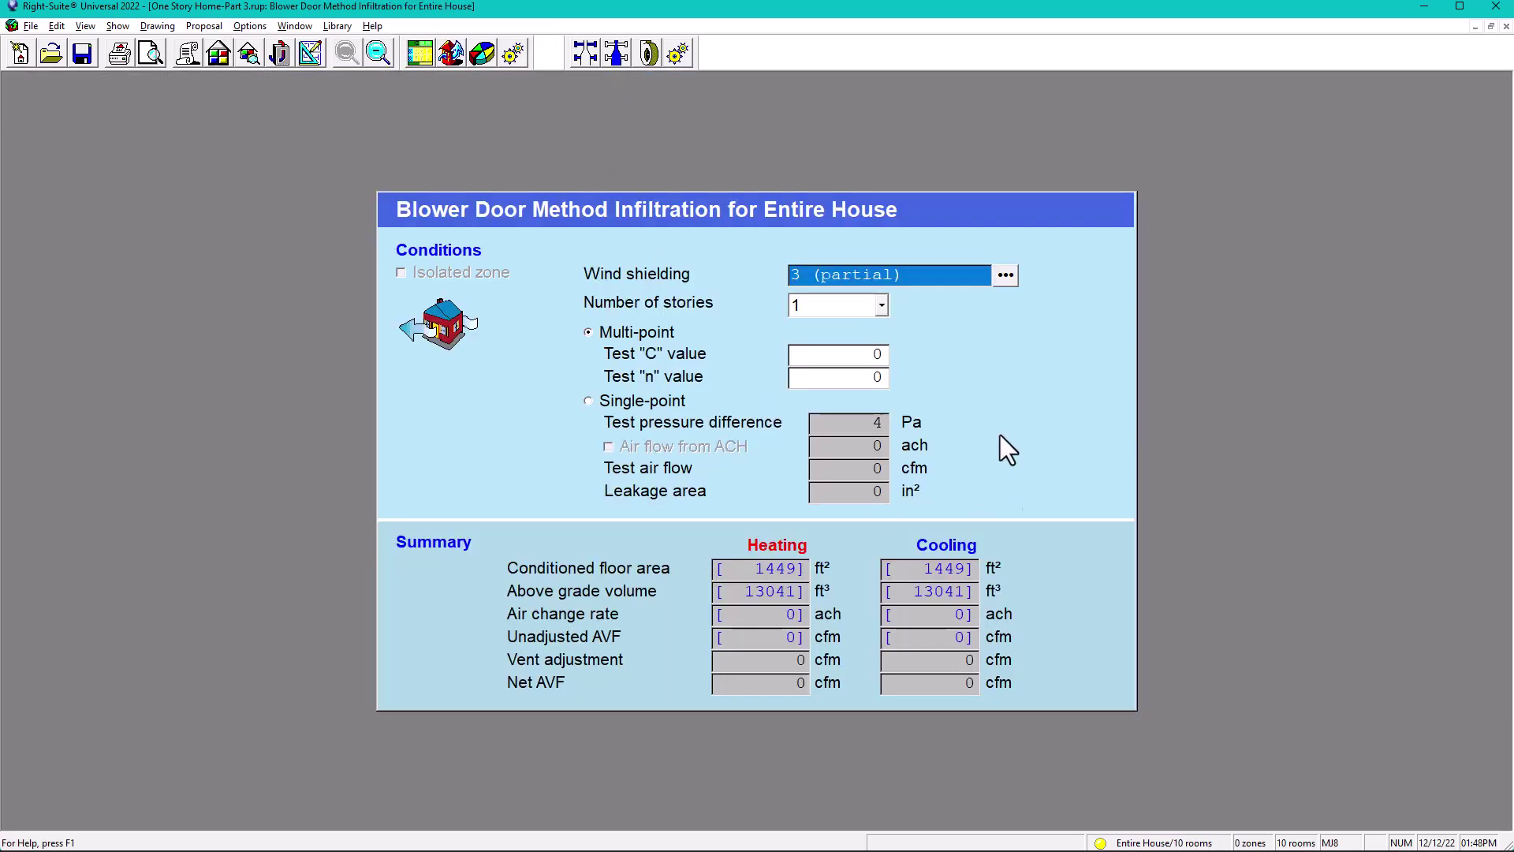
left_click(241, 26)
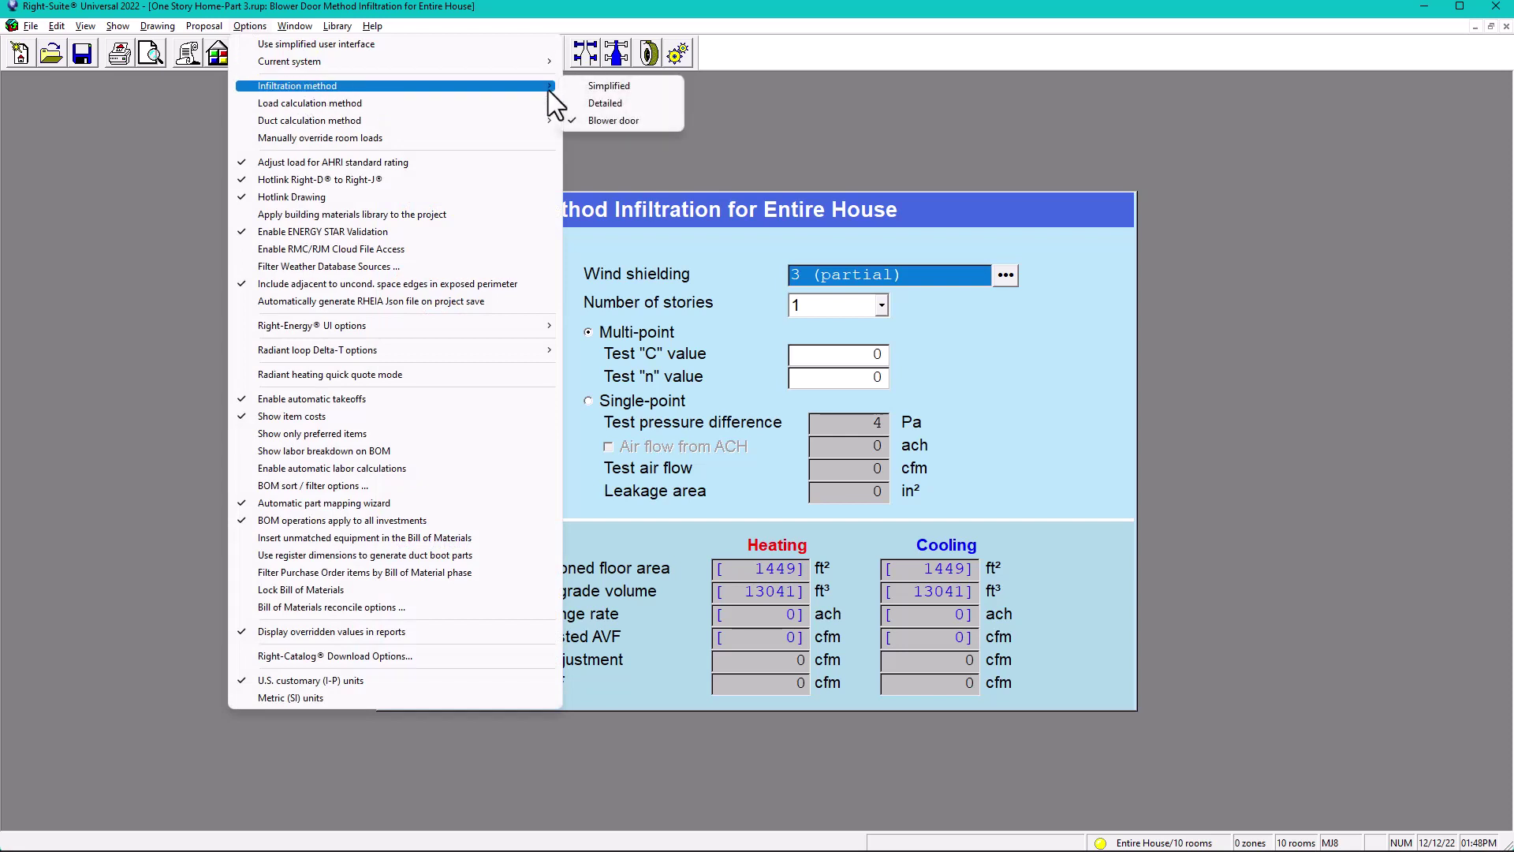
left_click(594, 90)
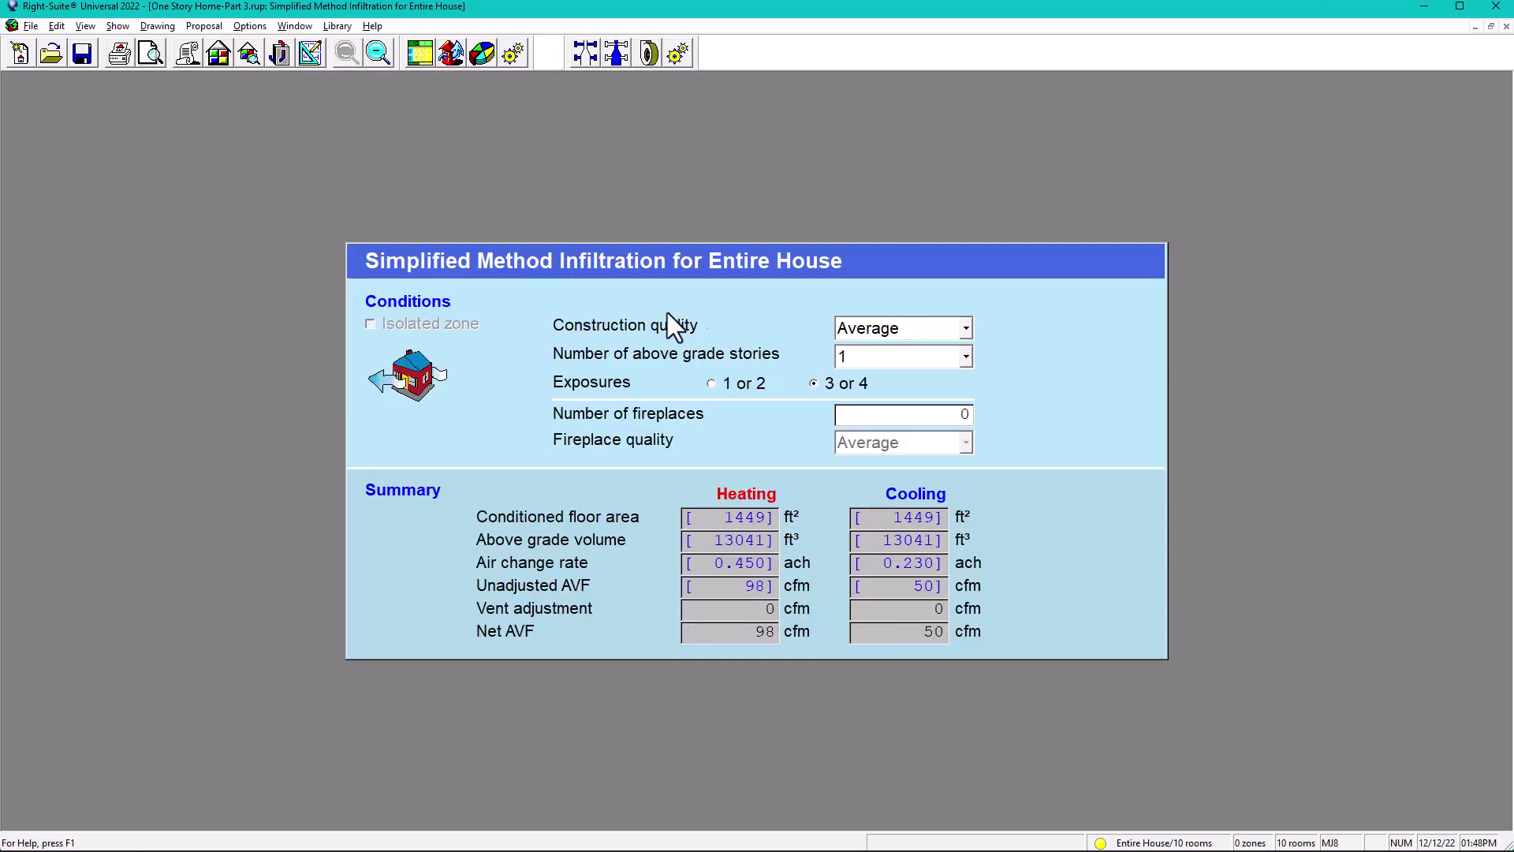
Step: Review the construction quality and above-grade story choices, keeping Average quality and 1 story
left_click(967, 328)
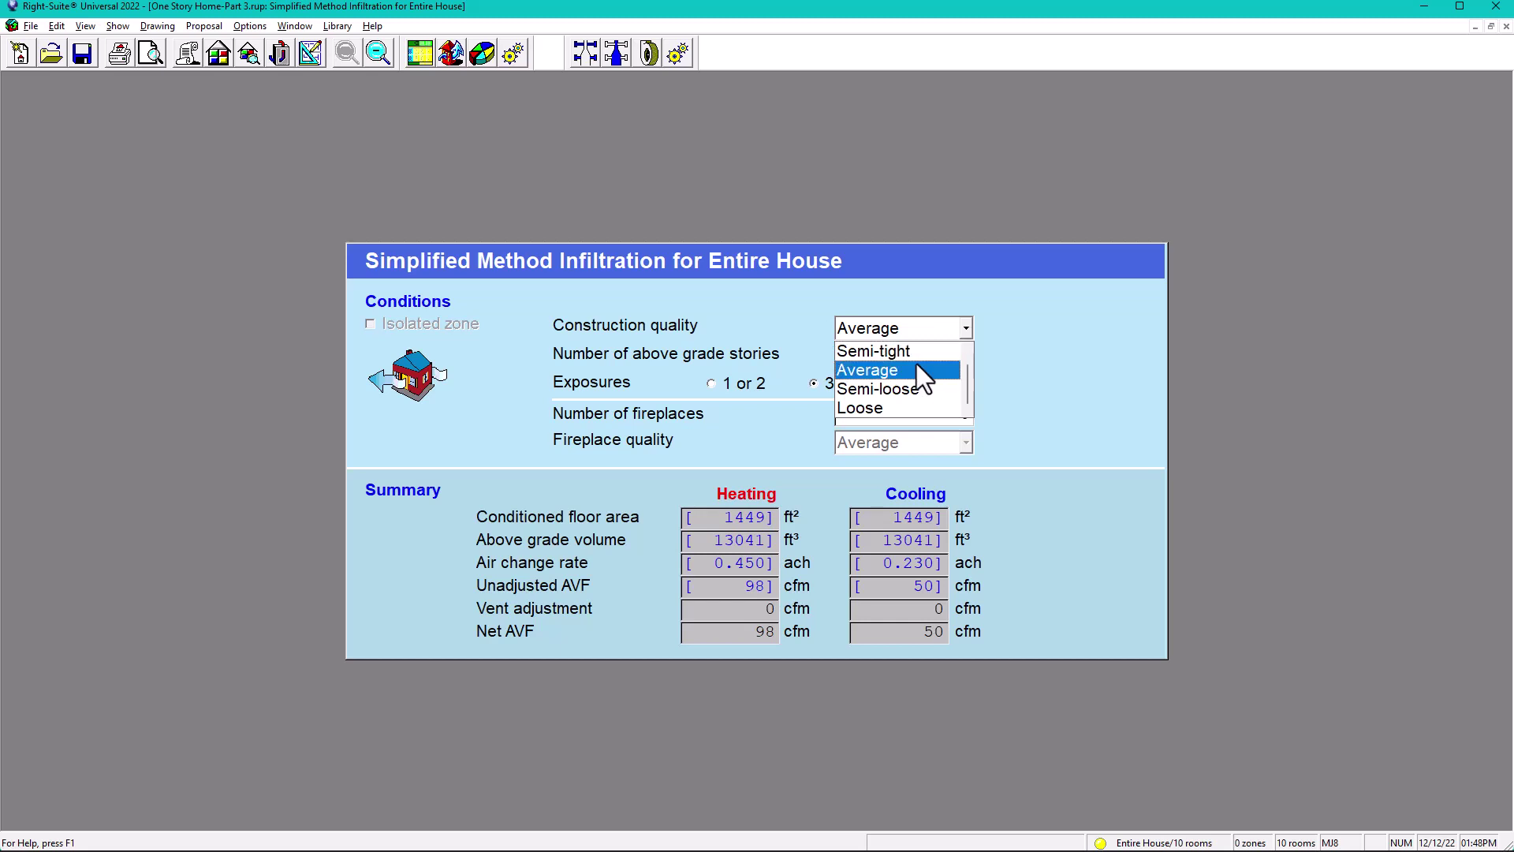
scroll(904, 365, "up", 1)
scroll(874, 359, "down", 1)
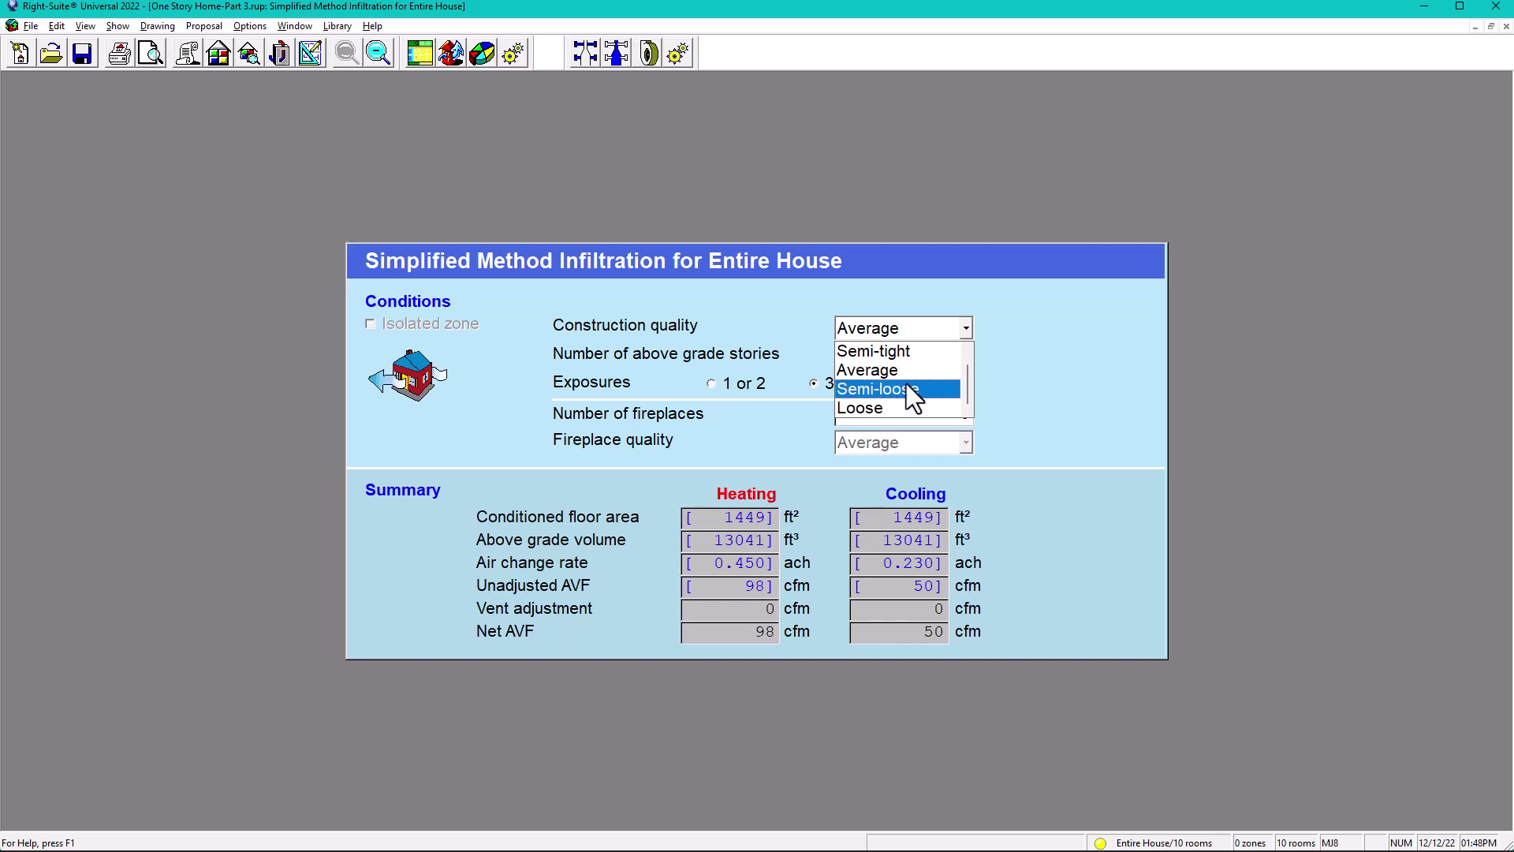
scroll(894, 380, "up", 1)
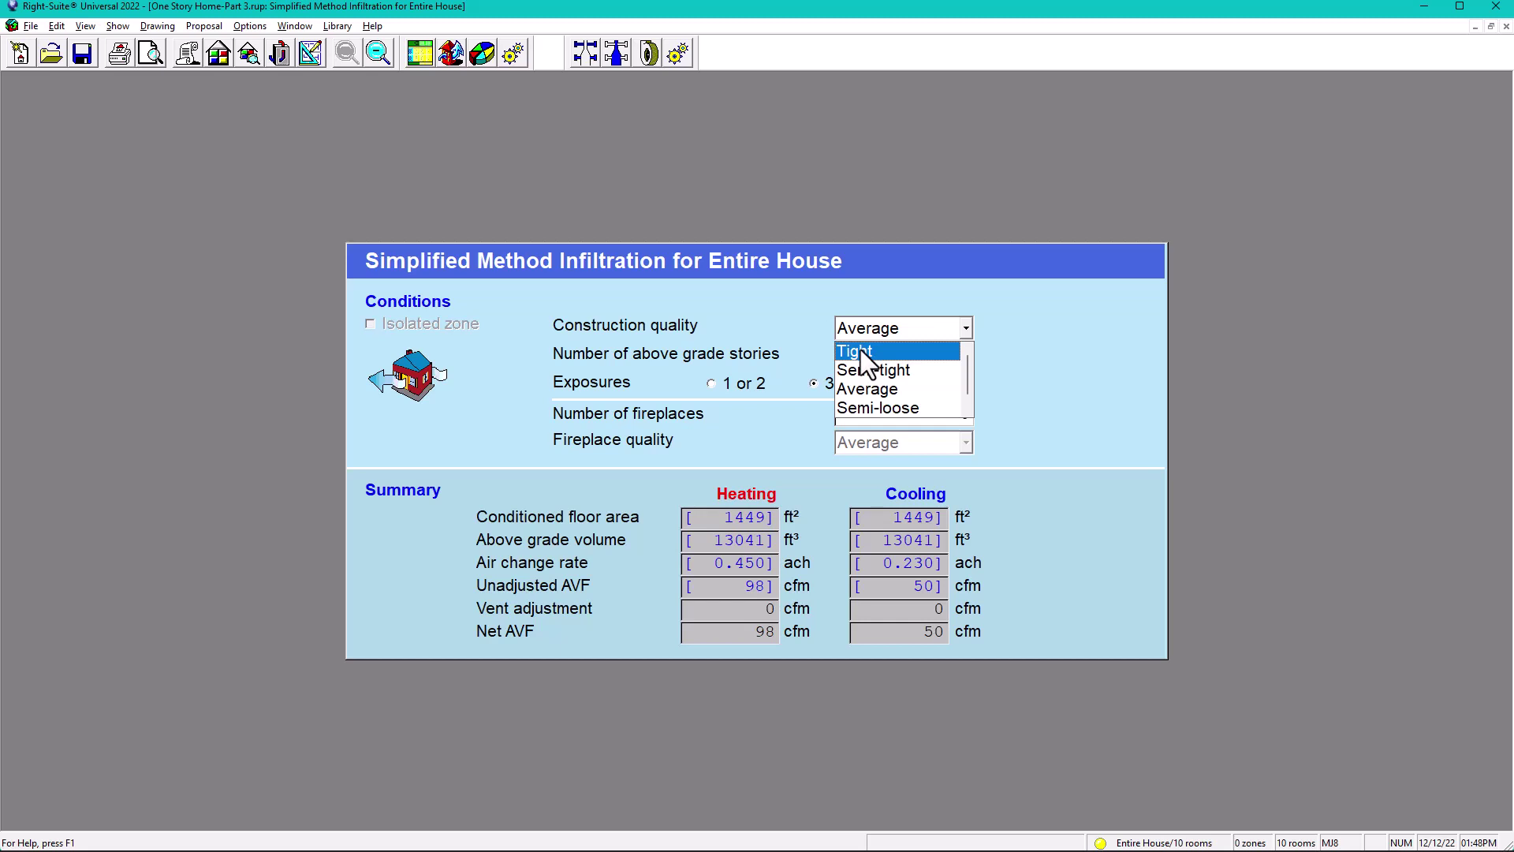
left_click(867, 389)
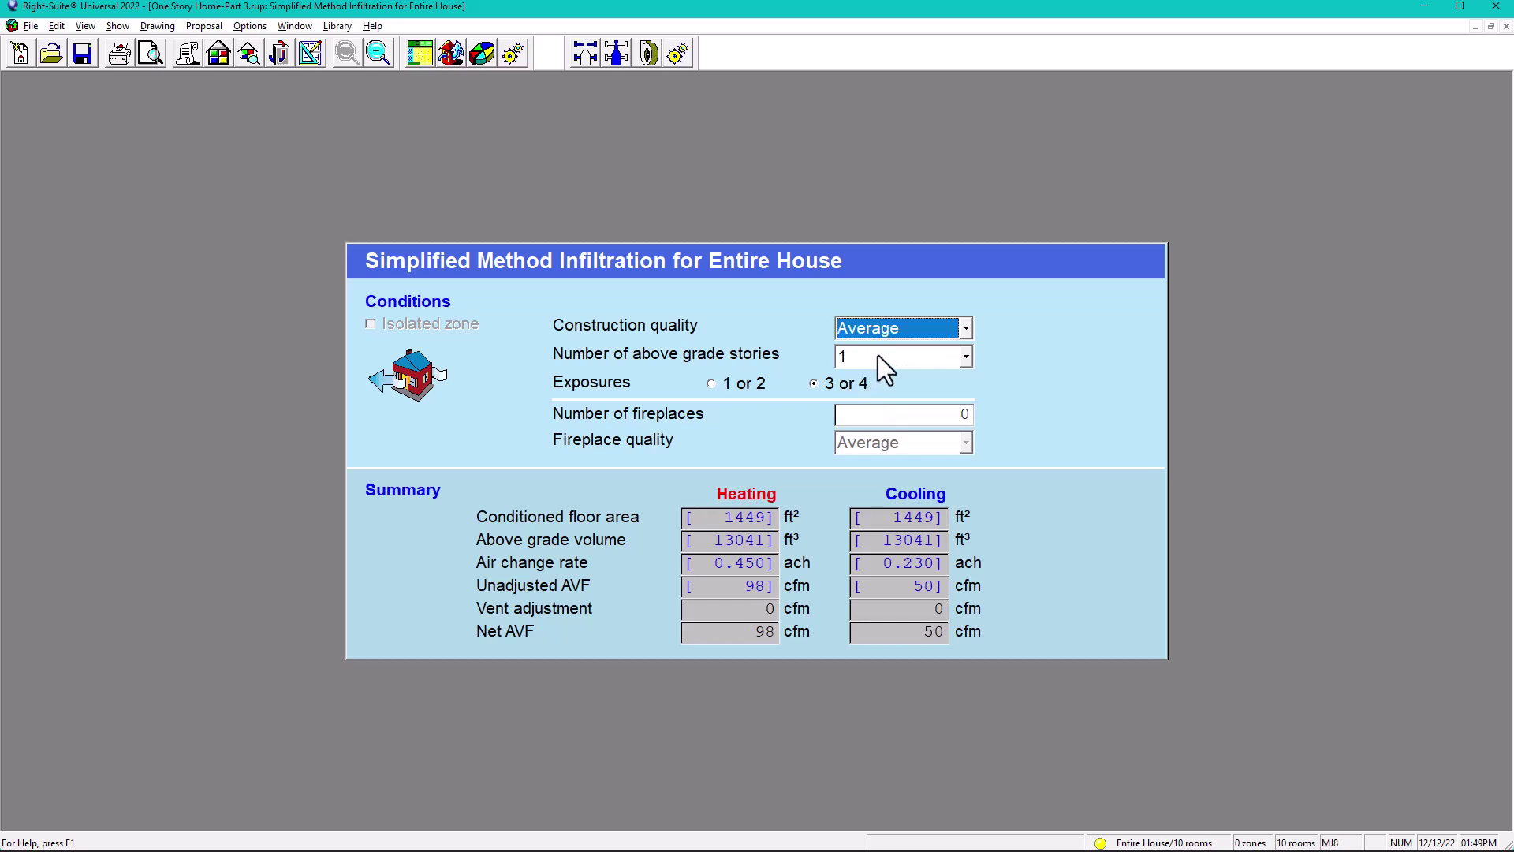
left_click(965, 355)
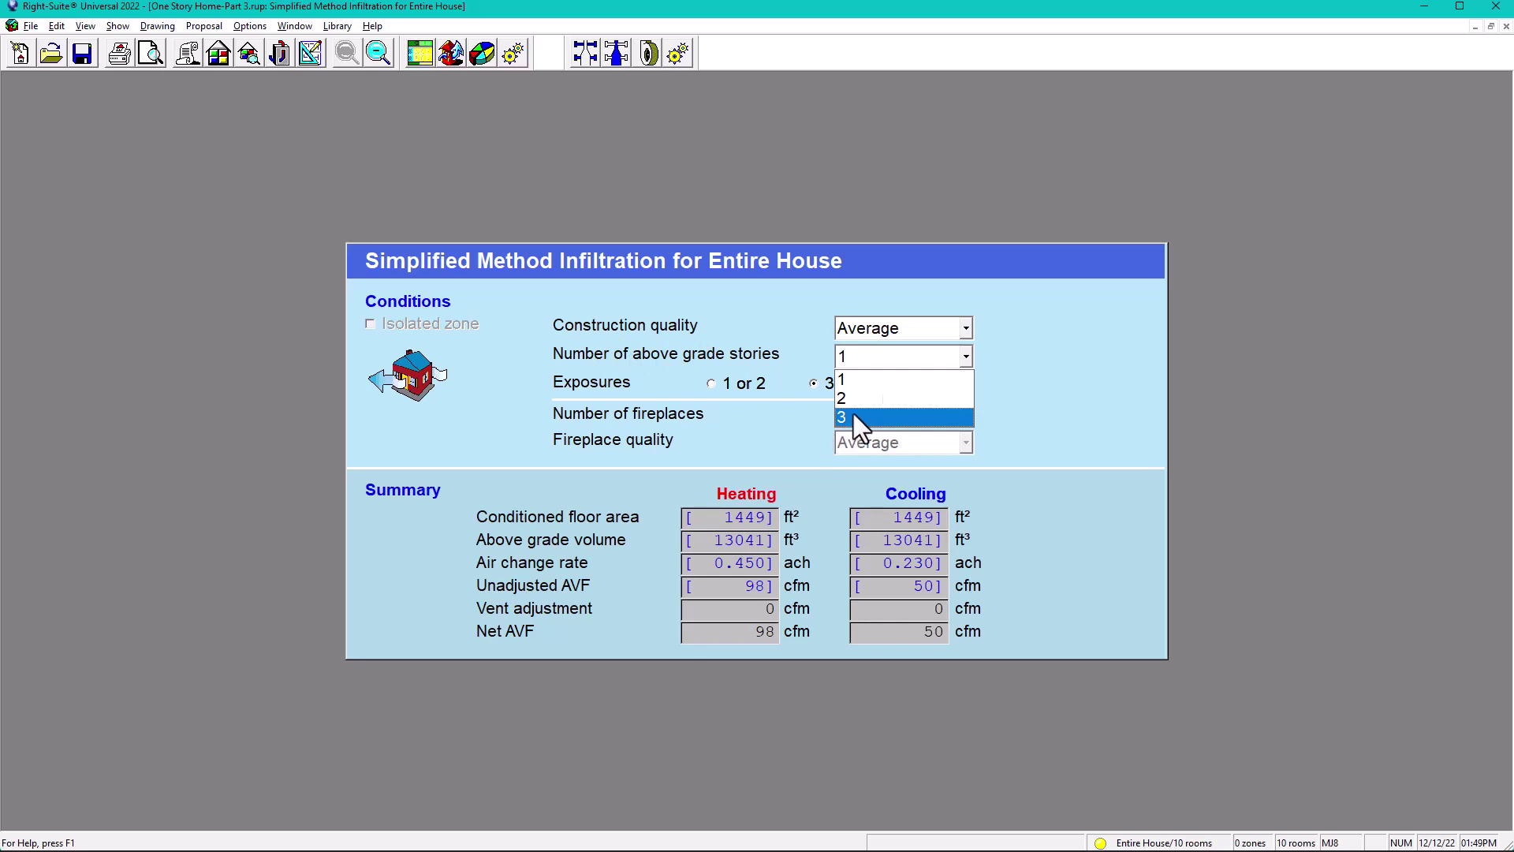
left_click(963, 356)
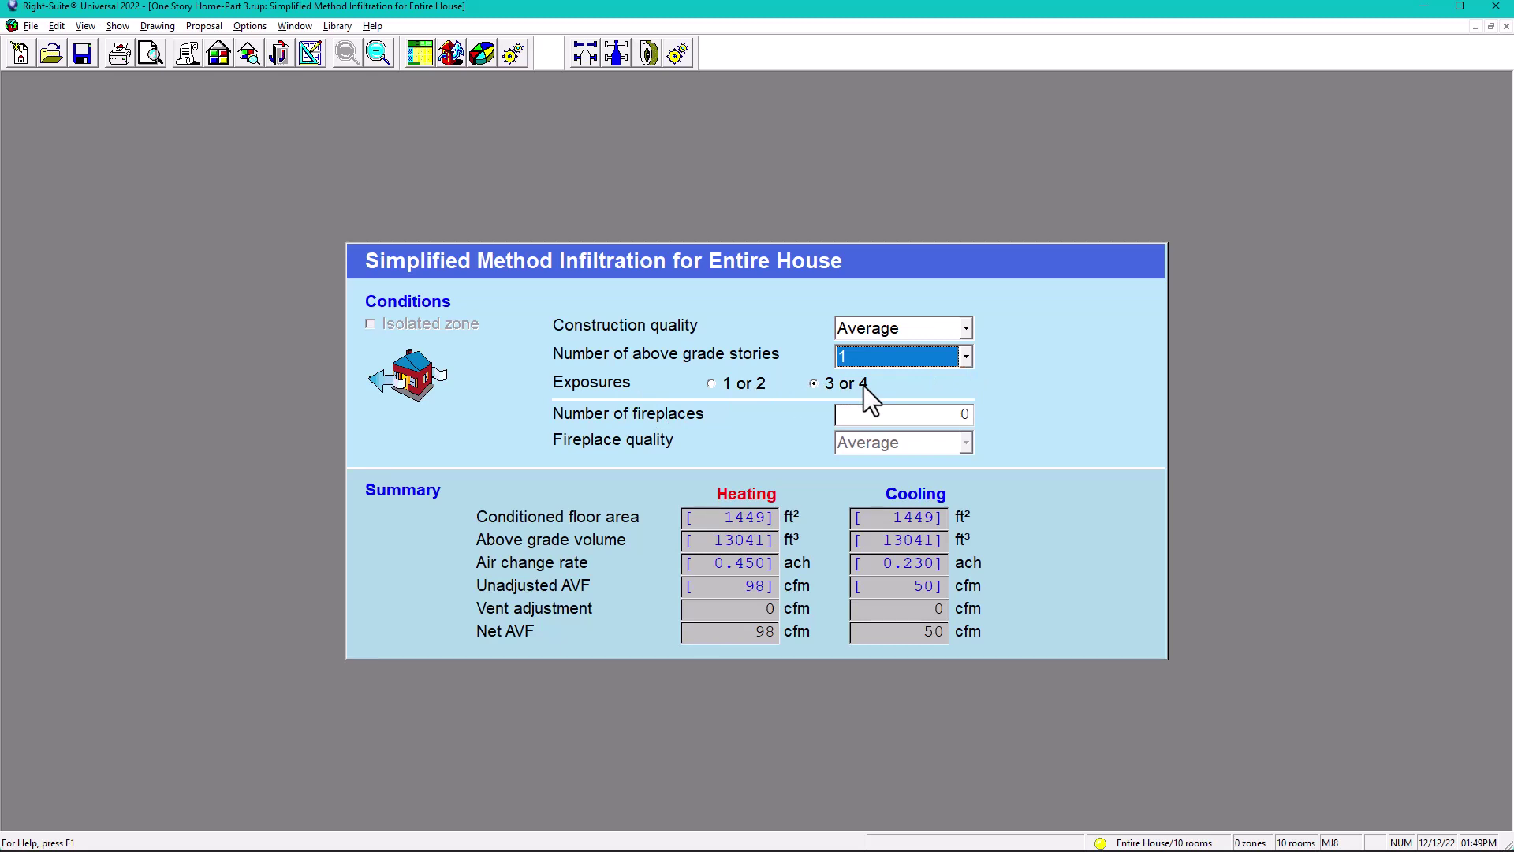
Step: Try the 1 or 2 exposures option, restore 3 or 4, and set the number of fireplaces to 1
left_click(713, 384)
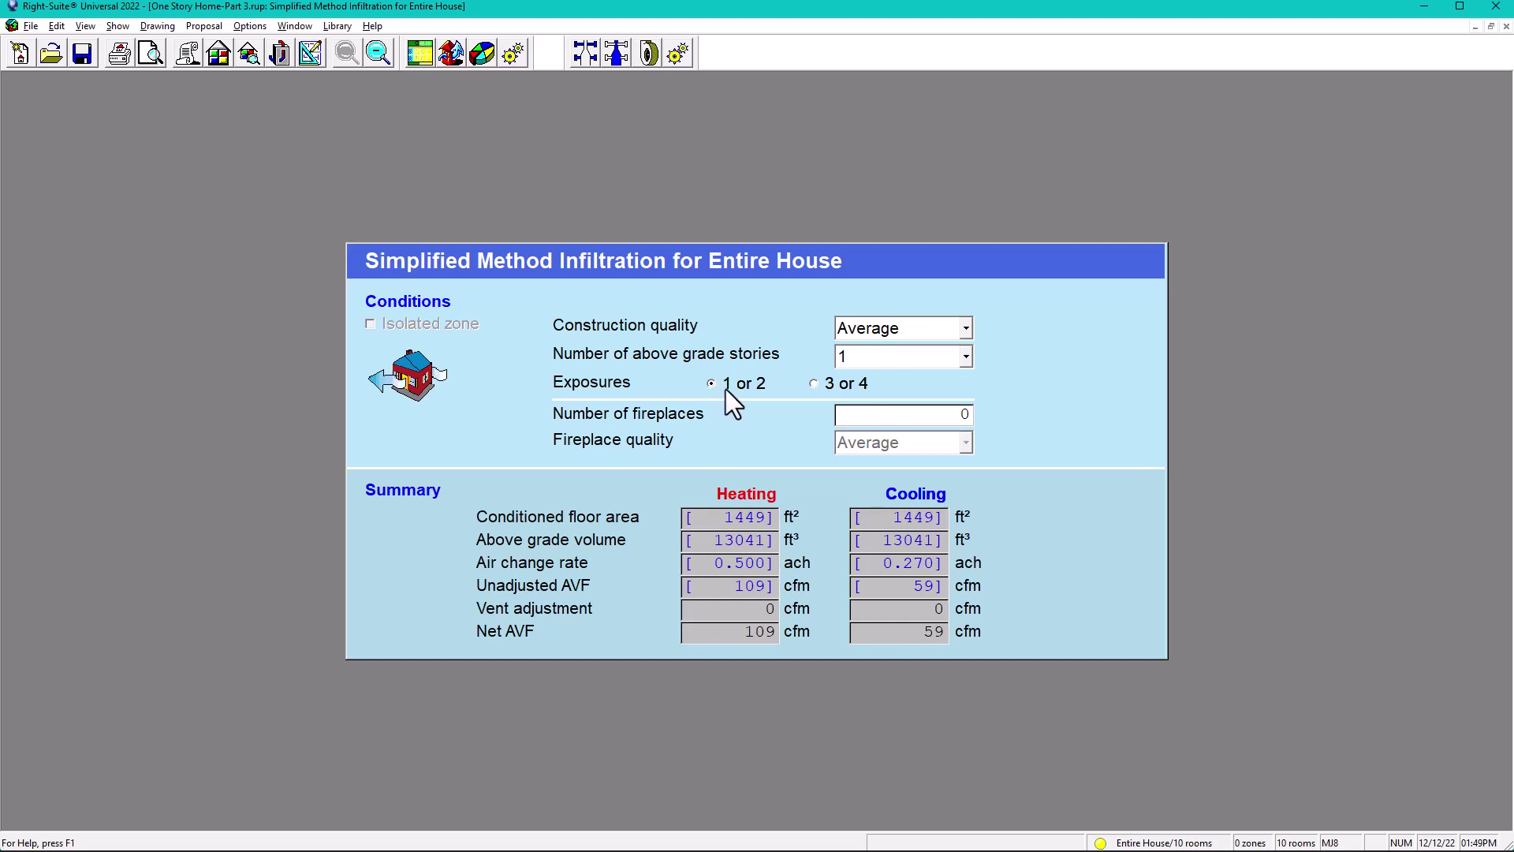
left_click(814, 384)
double_click(962, 417)
type("1")
key("Return")
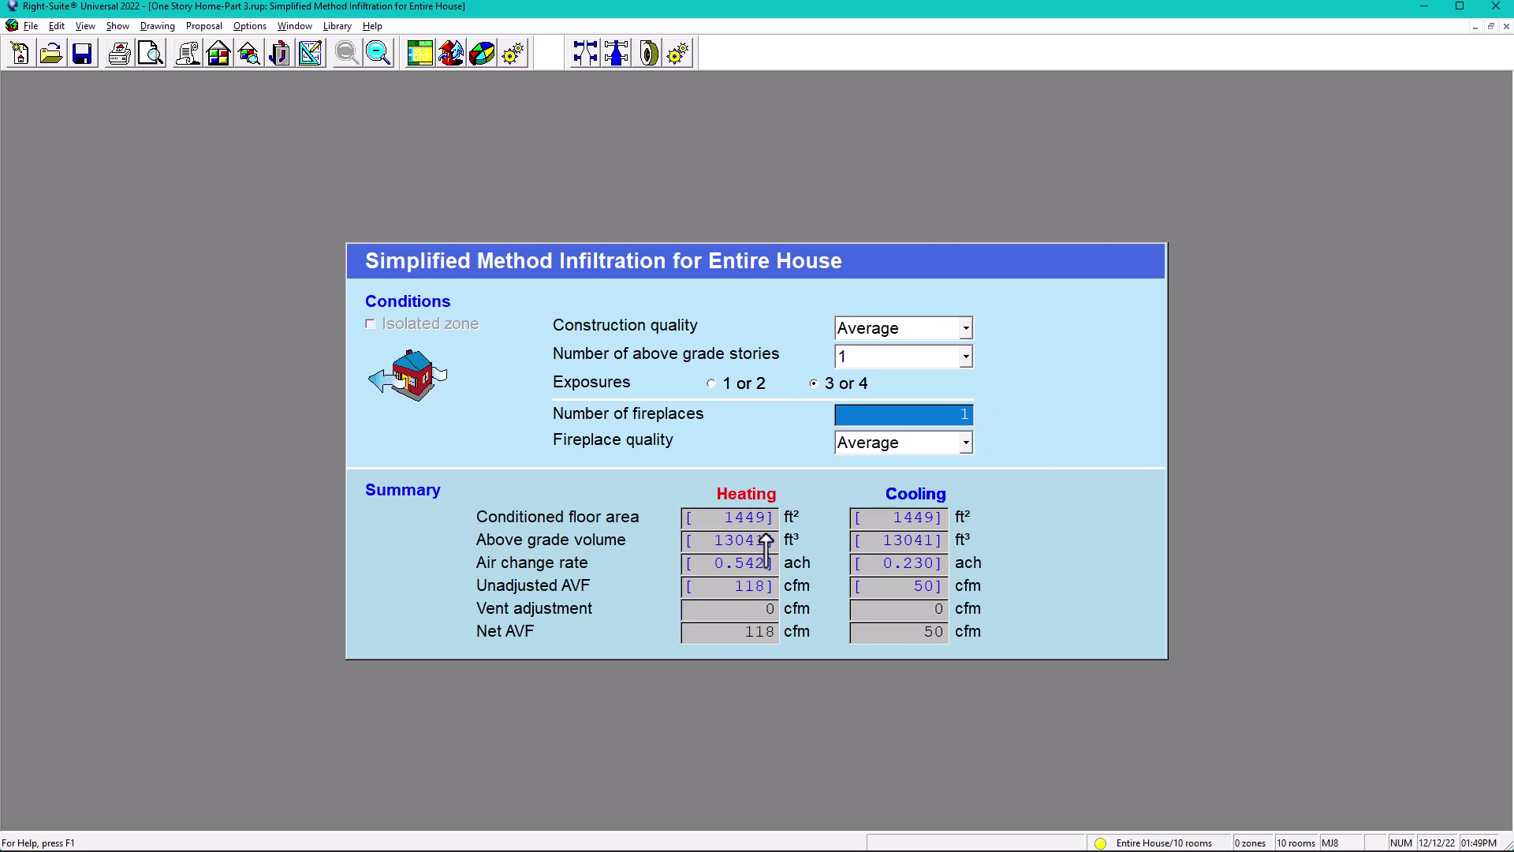
Step: Open the Multizone Tree, review the rooms under Entire House, and close it
left_click(216, 56)
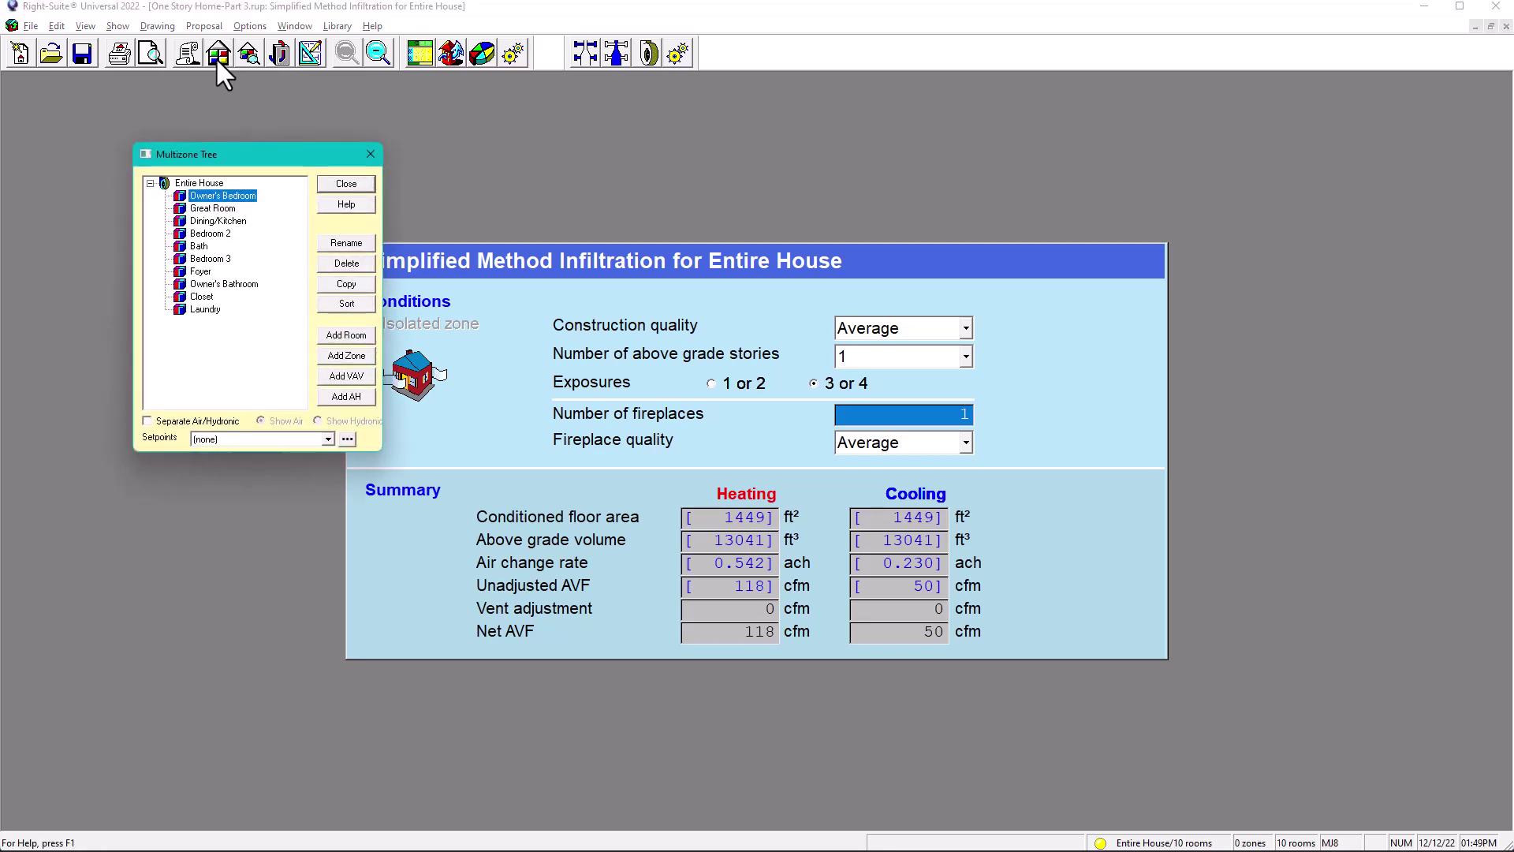
left_click_drag(258, 156, 778, 247)
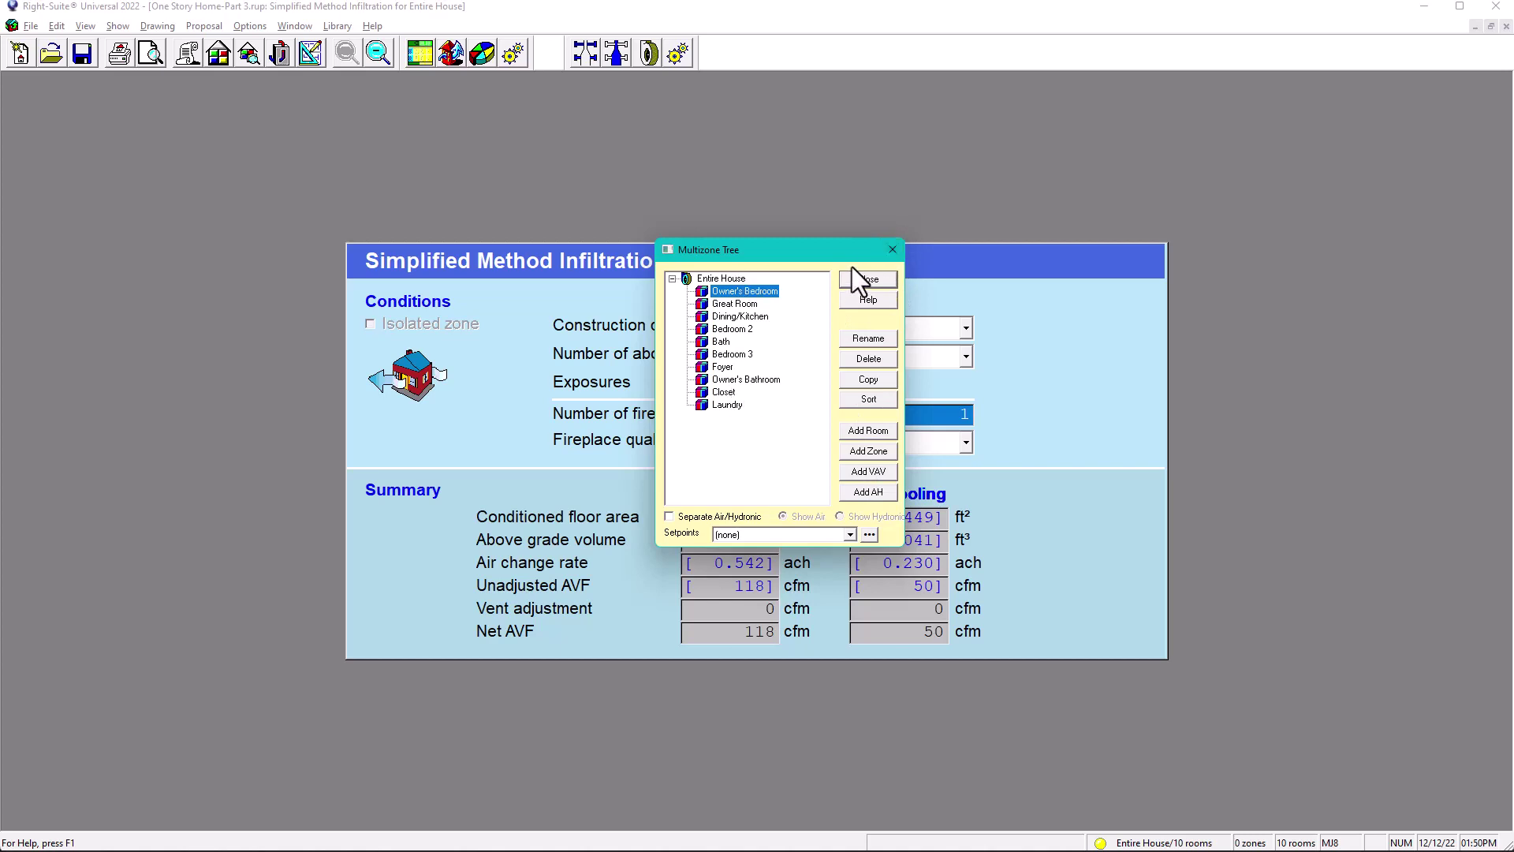
left_click(892, 250)
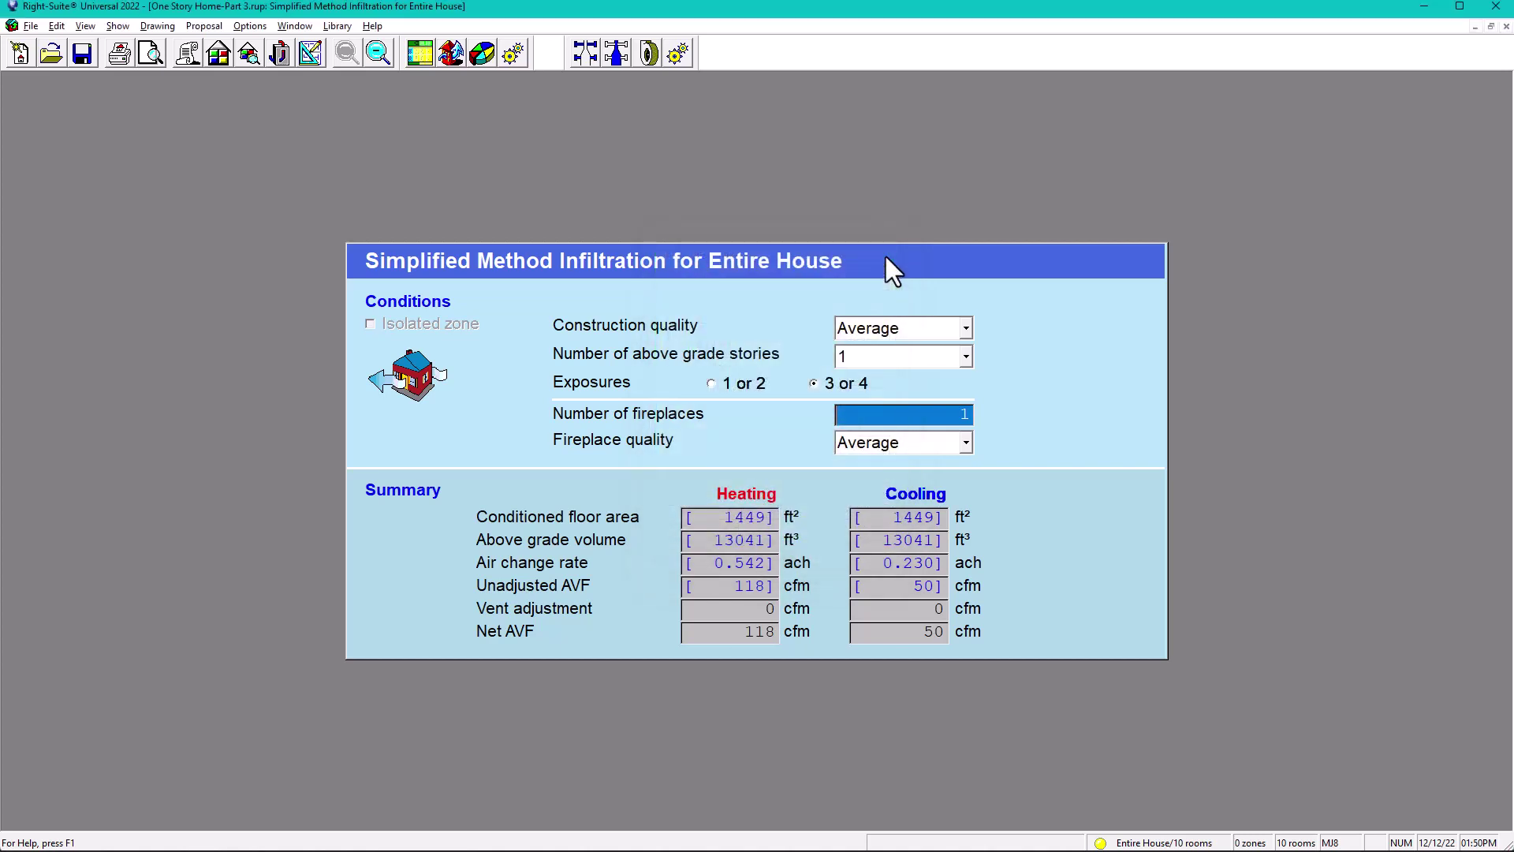
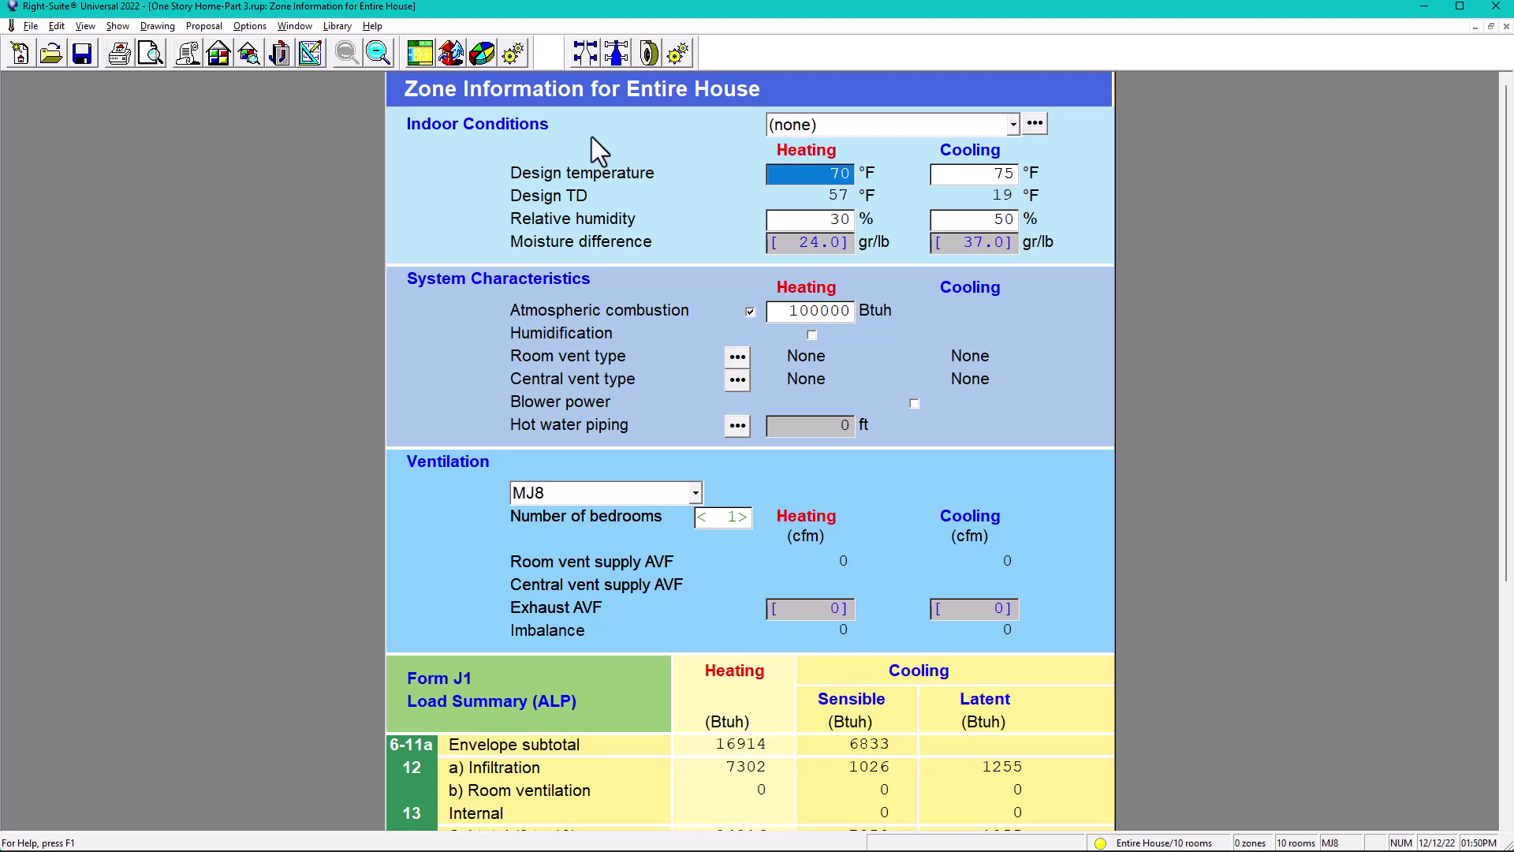
Step: Apply the 70/75/50 indoor conditions preset to the entire house and check its heating humidity and design temperature
left_click(1014, 124)
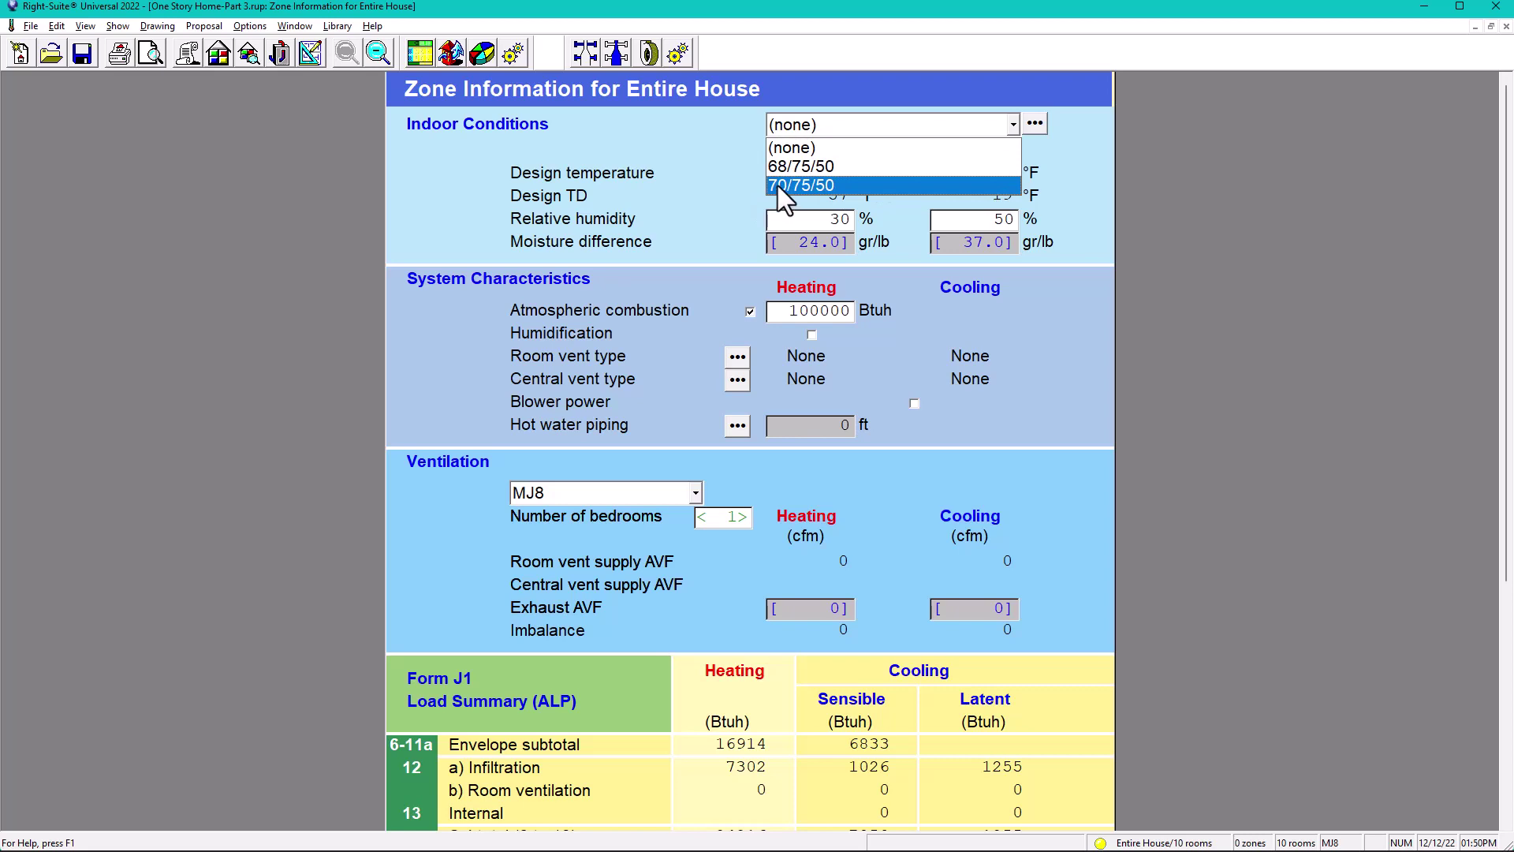
left_click(828, 186)
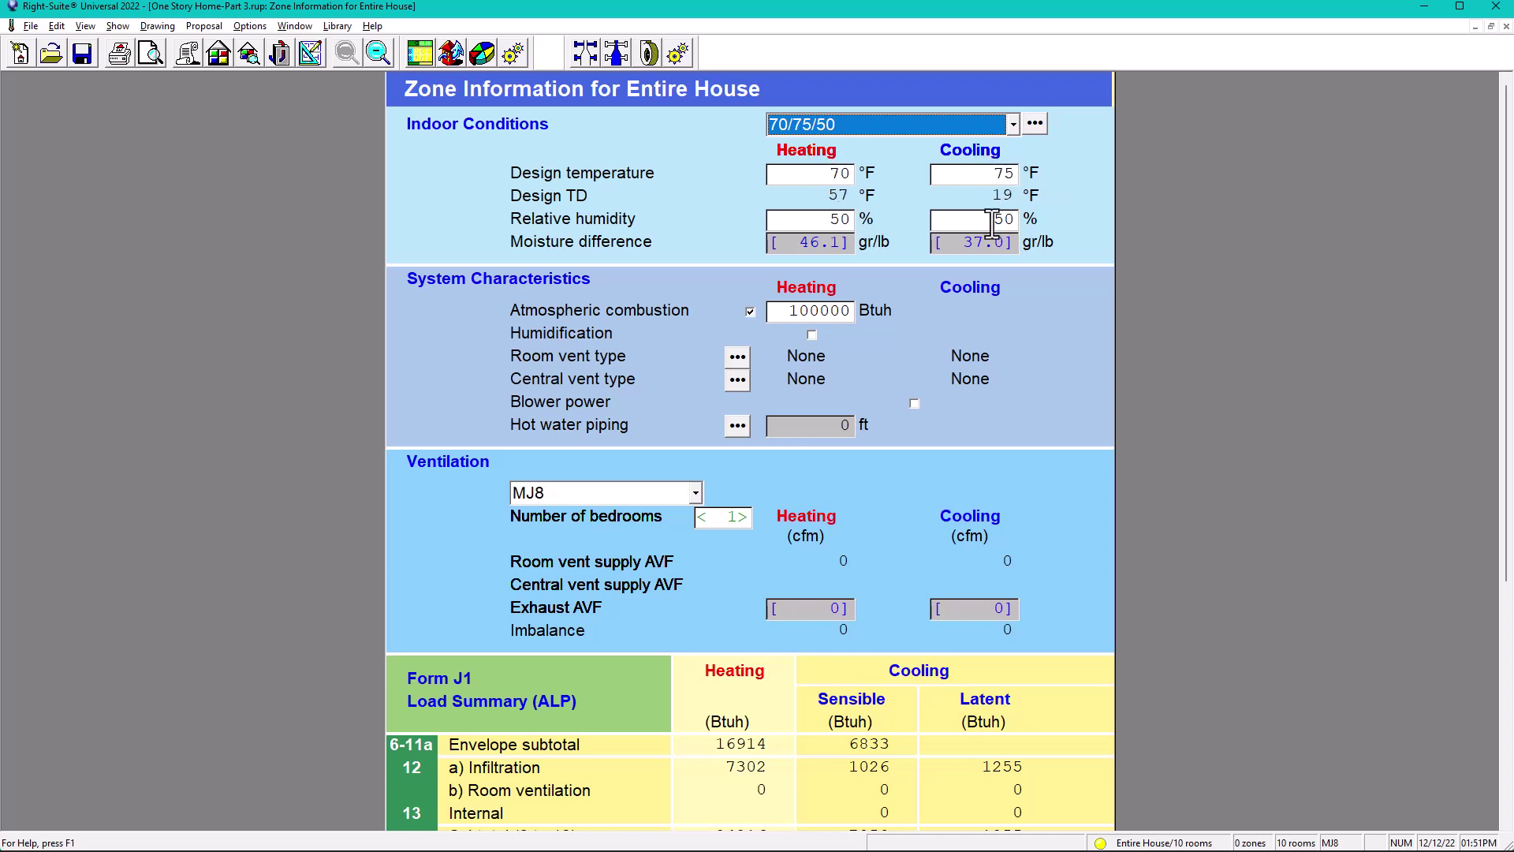
left_click(828, 218)
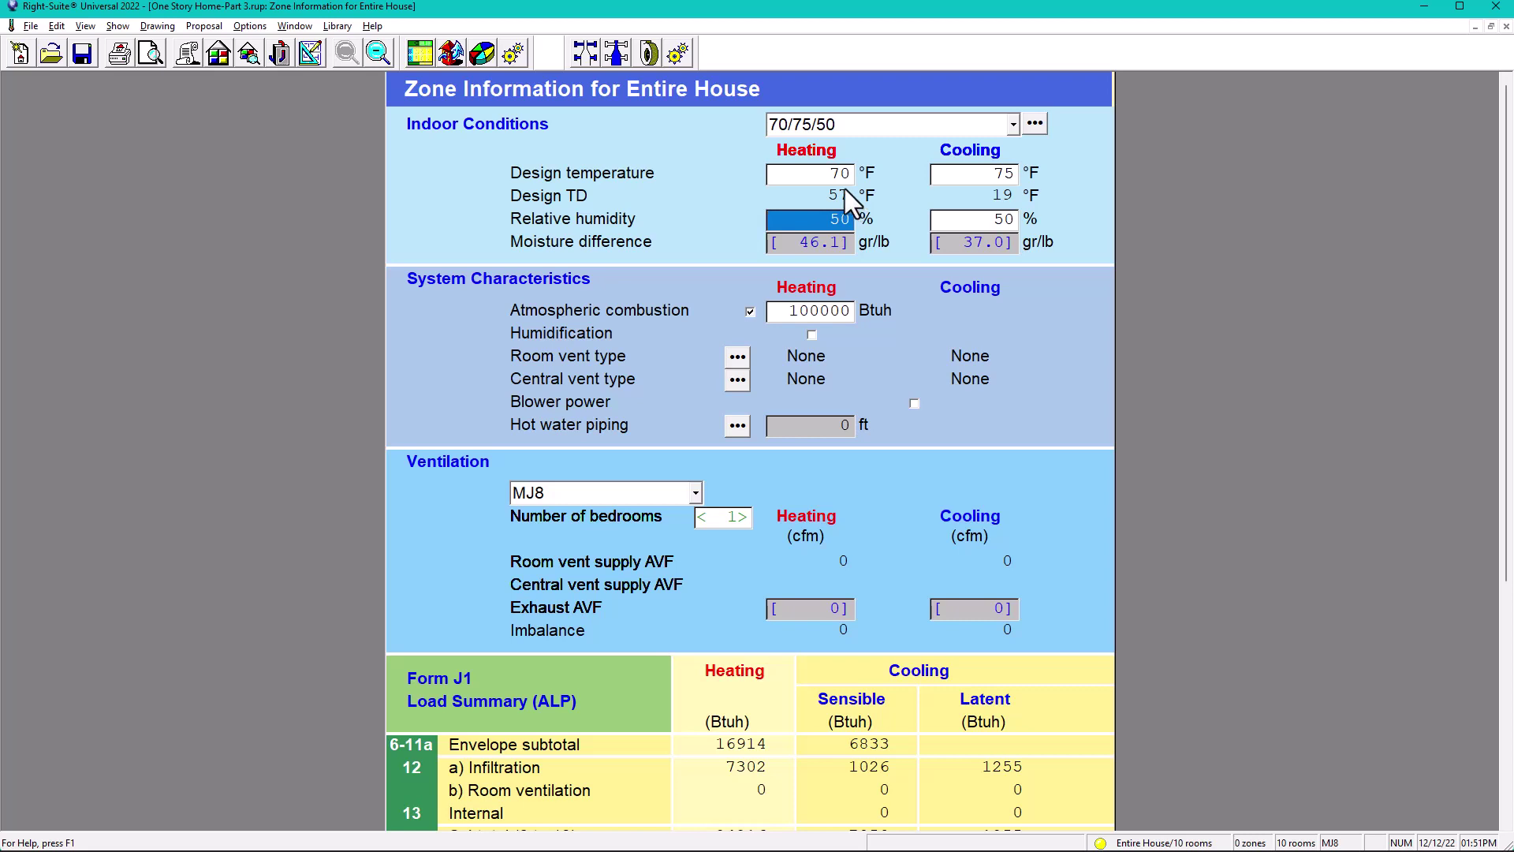
left_click(813, 173)
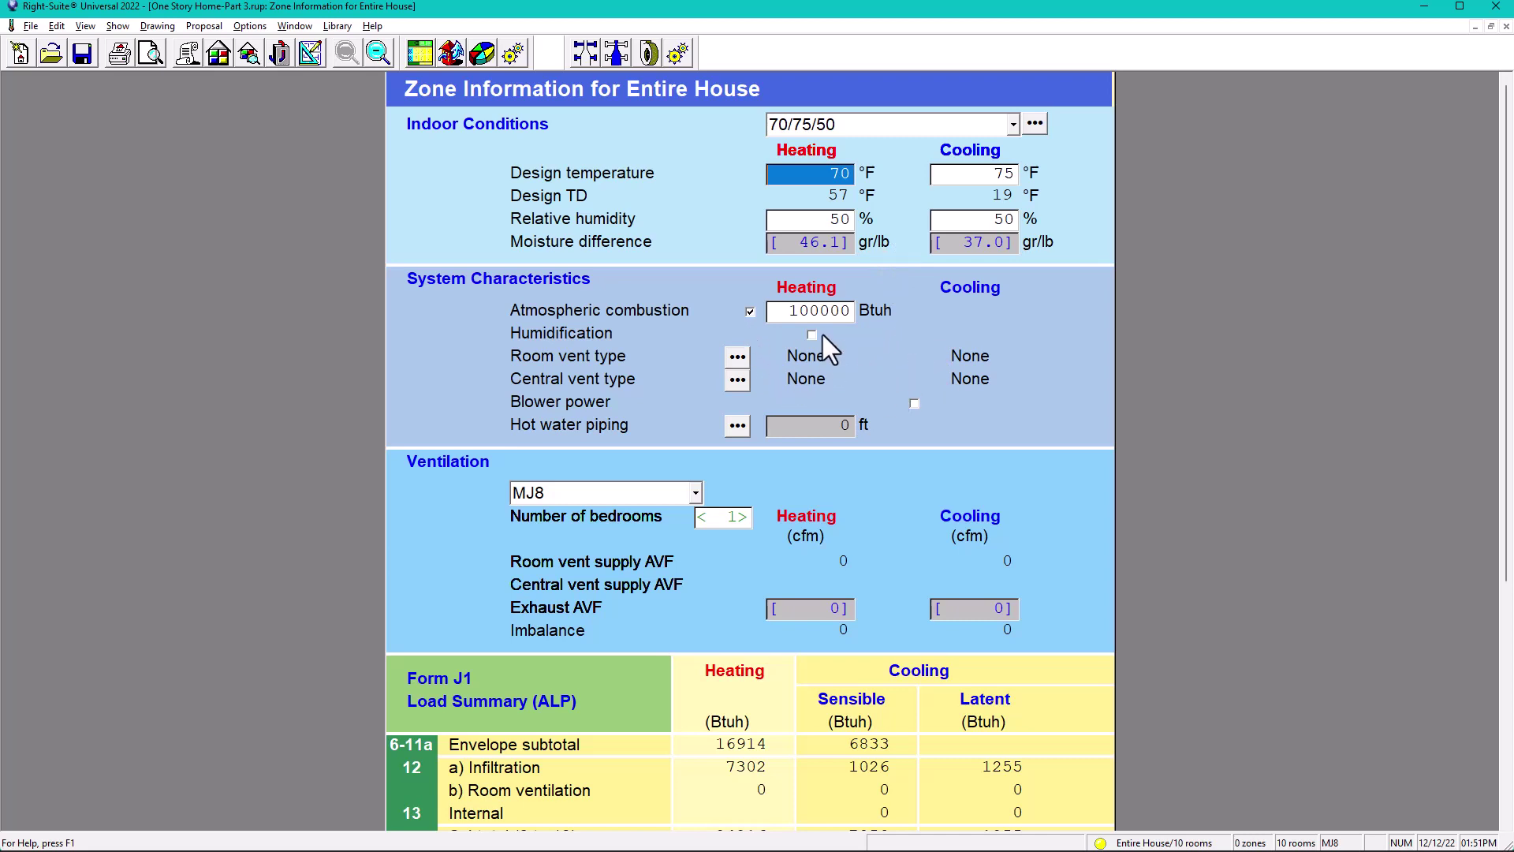
Step: Set the entire house's ventilation standard to ASHRAE 62.2-2010
scroll(877, 325, "down", 1)
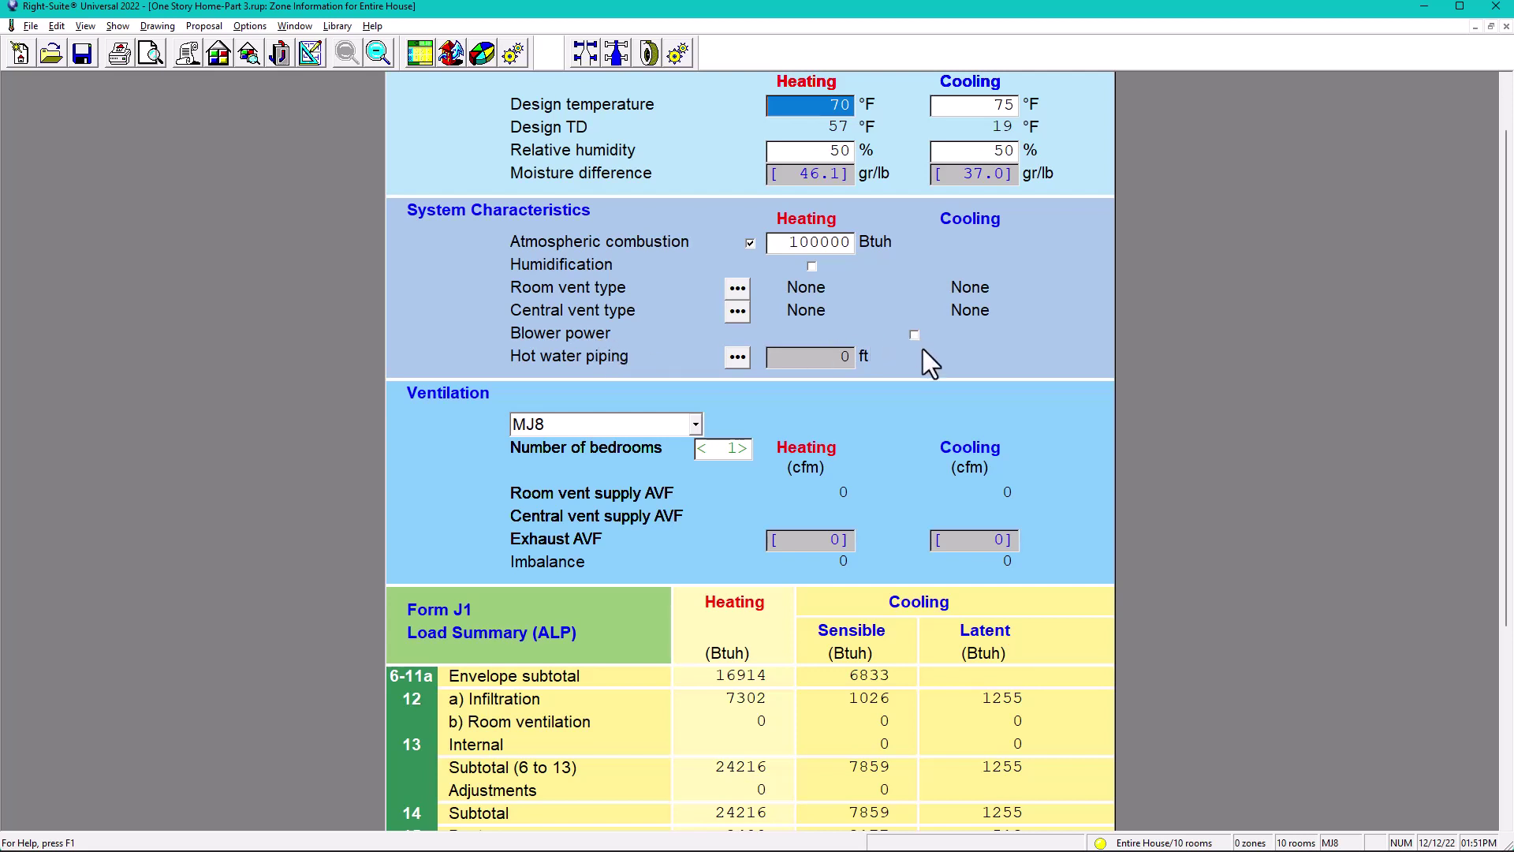
scroll(922, 352, "down", 1)
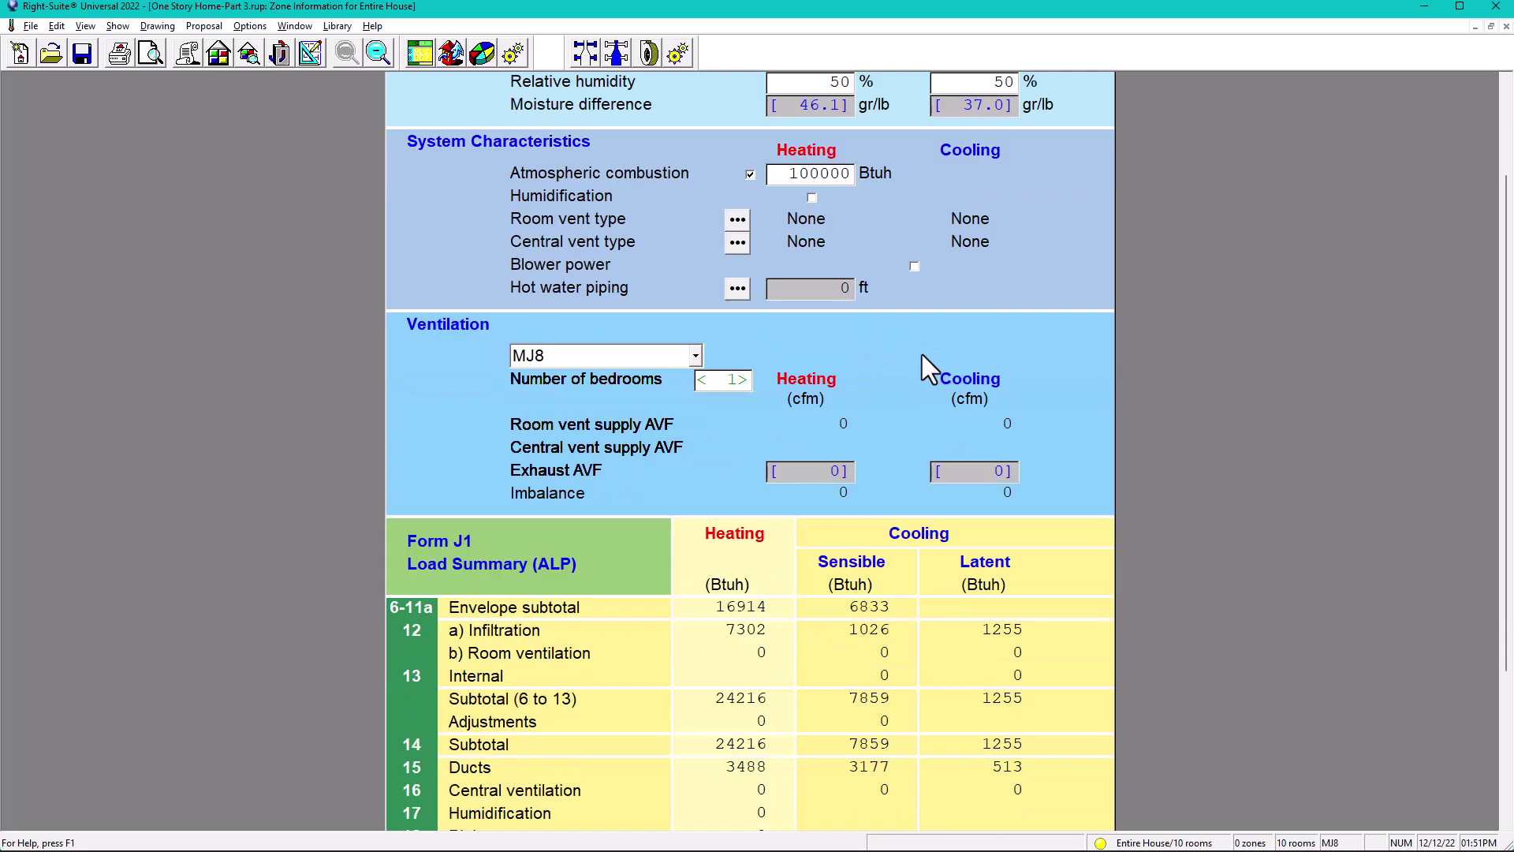
left_click(695, 357)
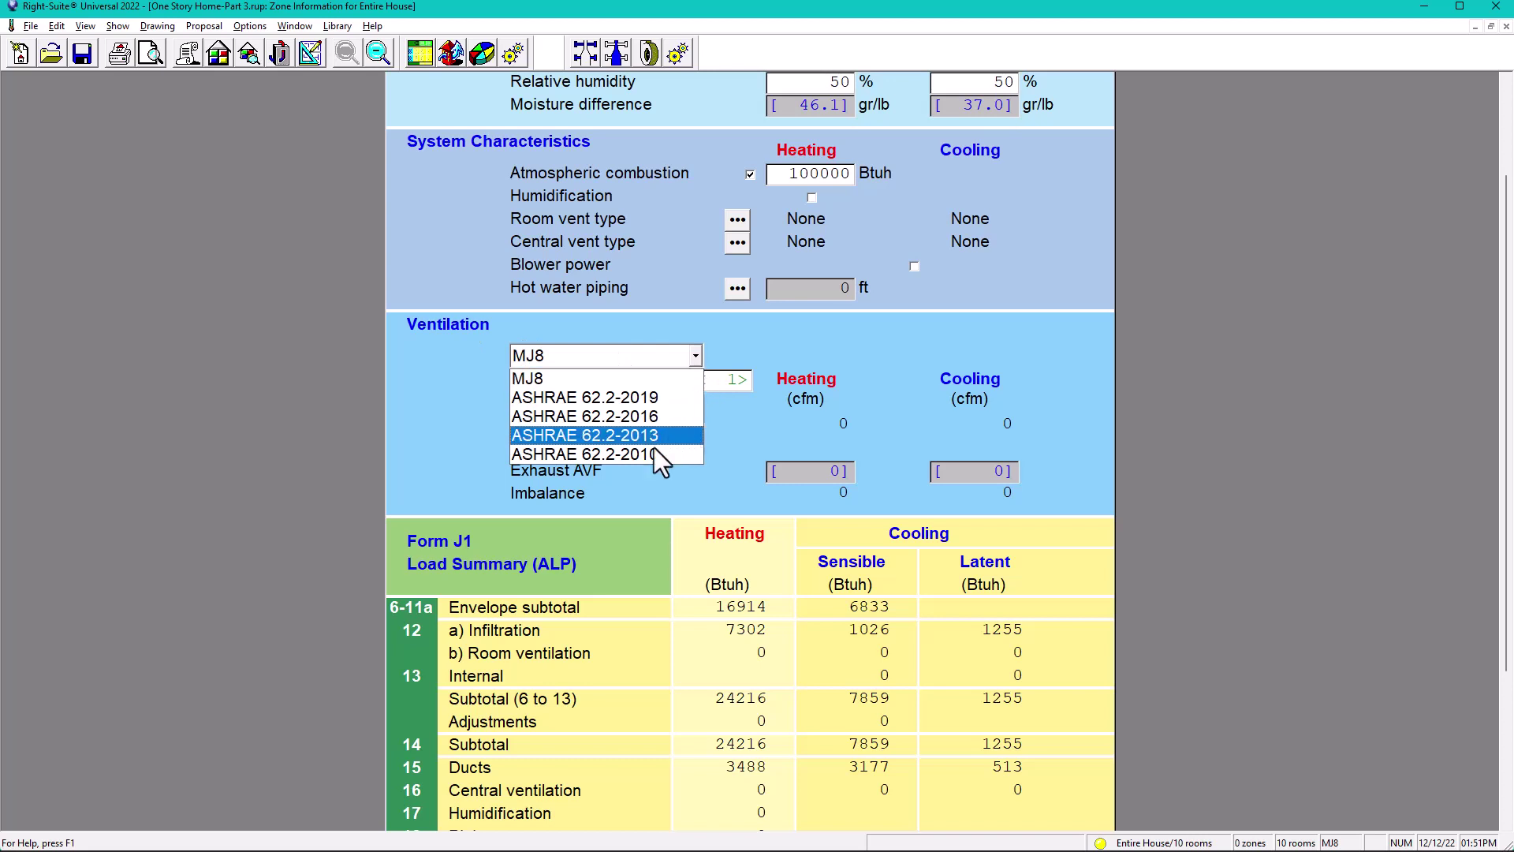
left_click(593, 456)
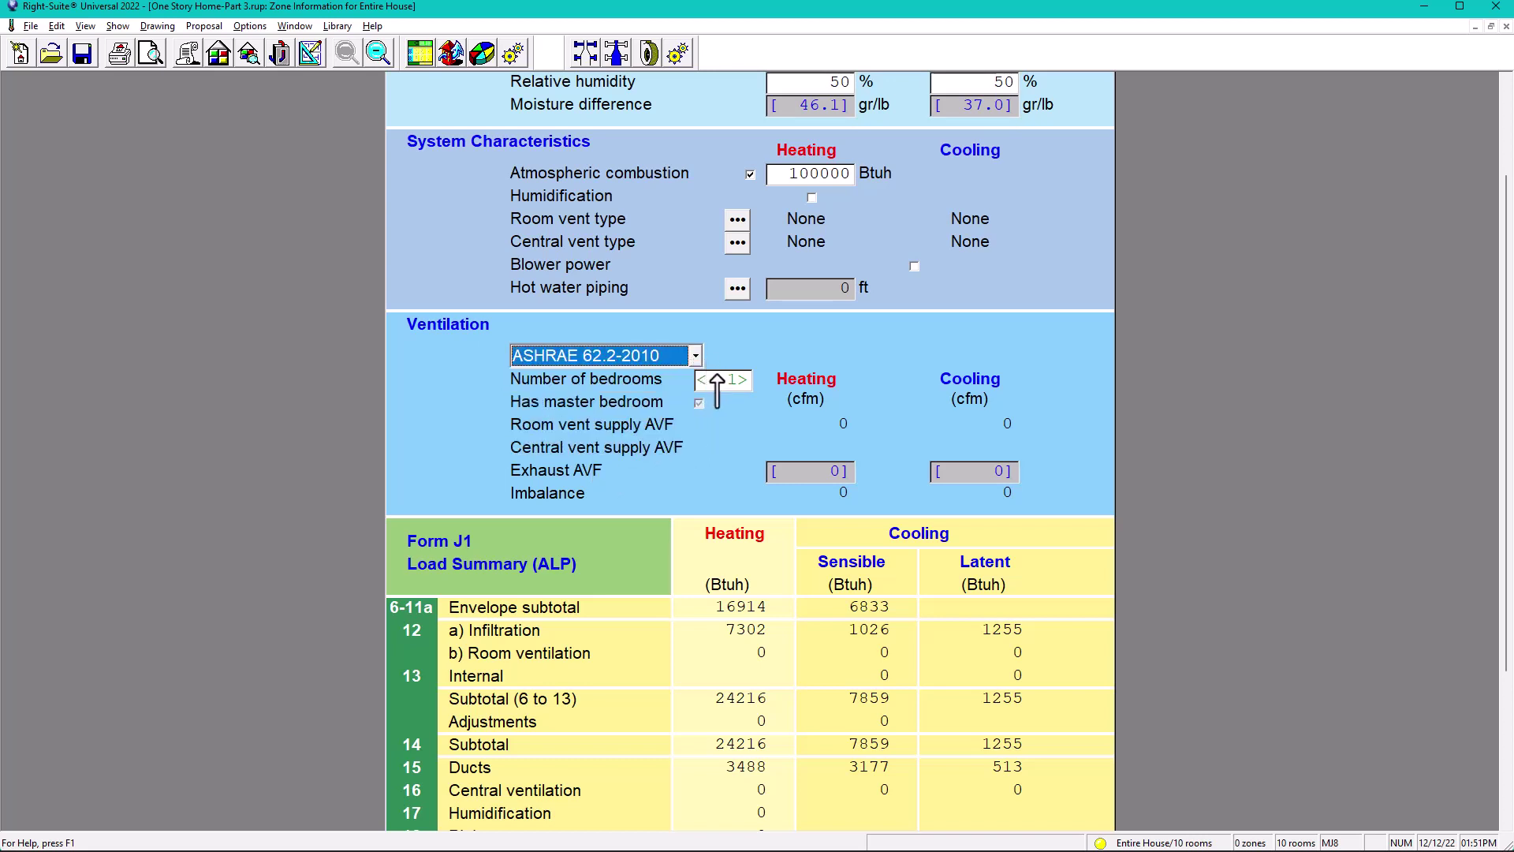
Step: Return to the floor plan and view the home's room layout
left_click(313, 54)
scroll(837, 285, "down", 5)
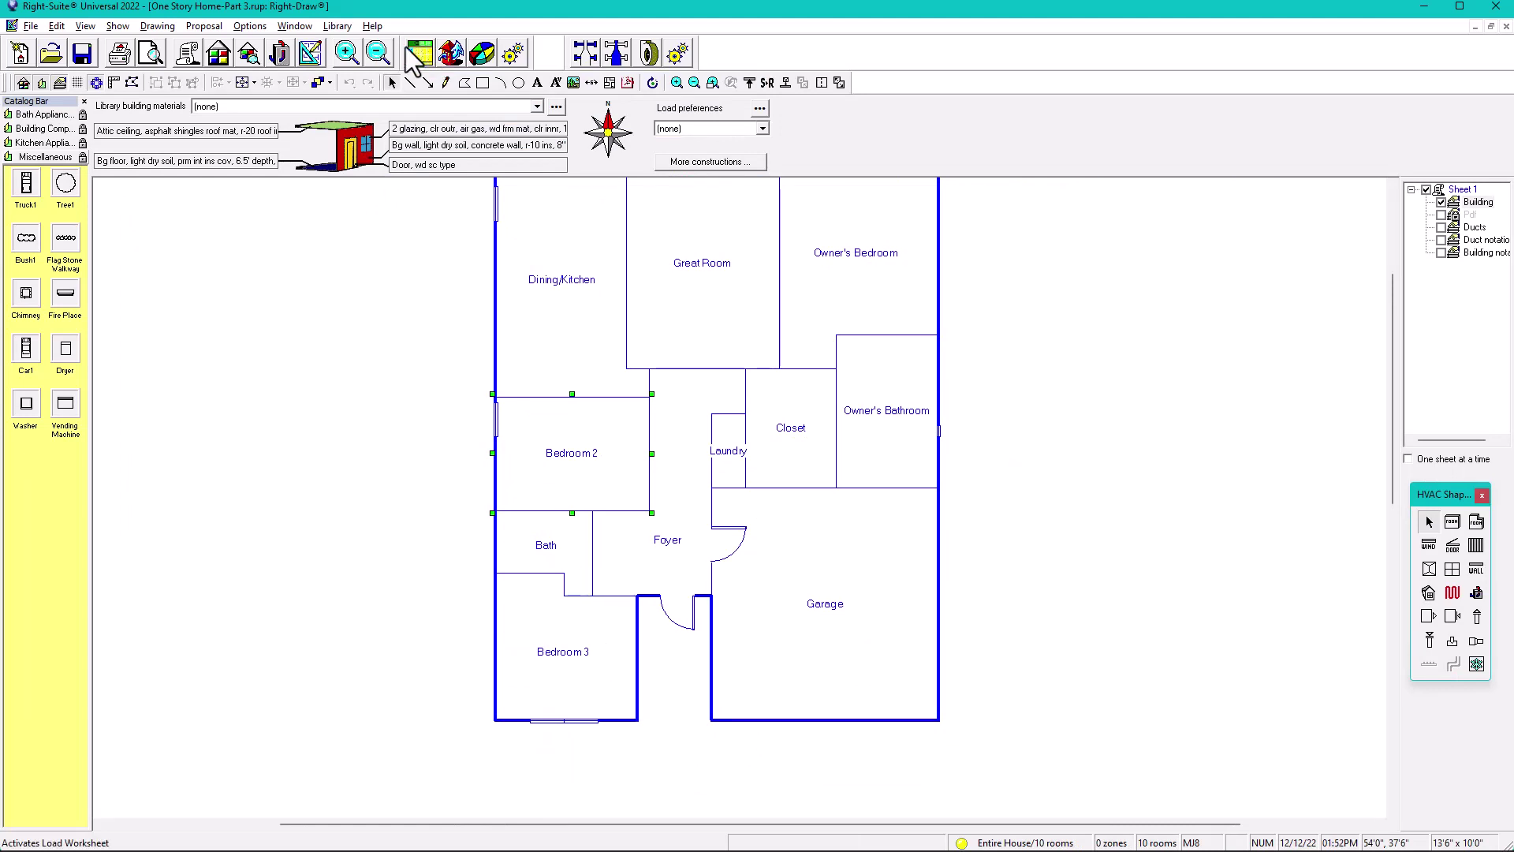
Step: Return to the Entire House zone information and set the number of bedrooms to 3
left_click(249, 52)
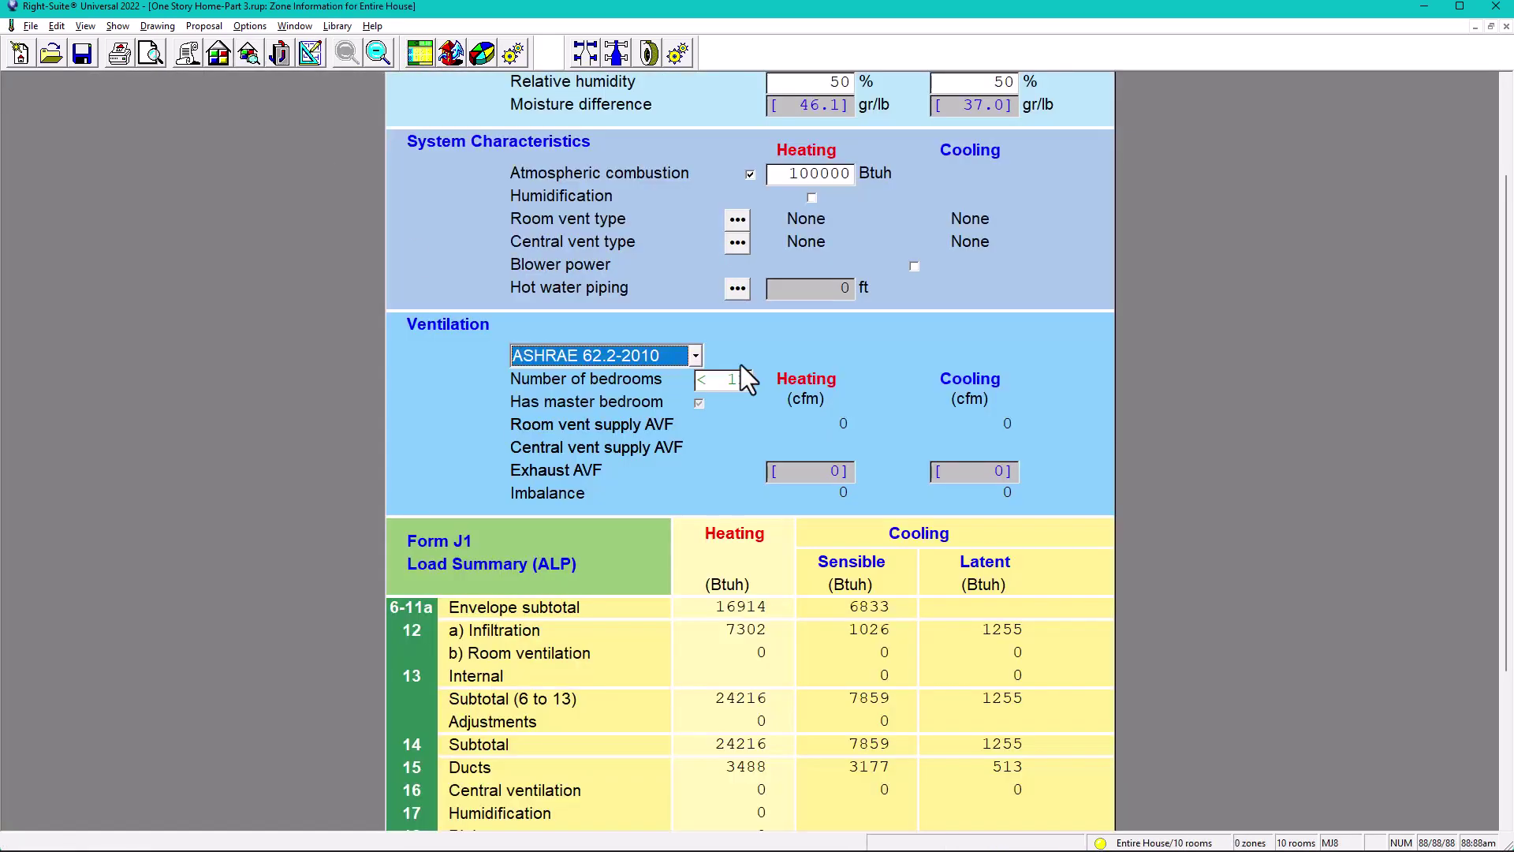
left_click(730, 380)
type("3")
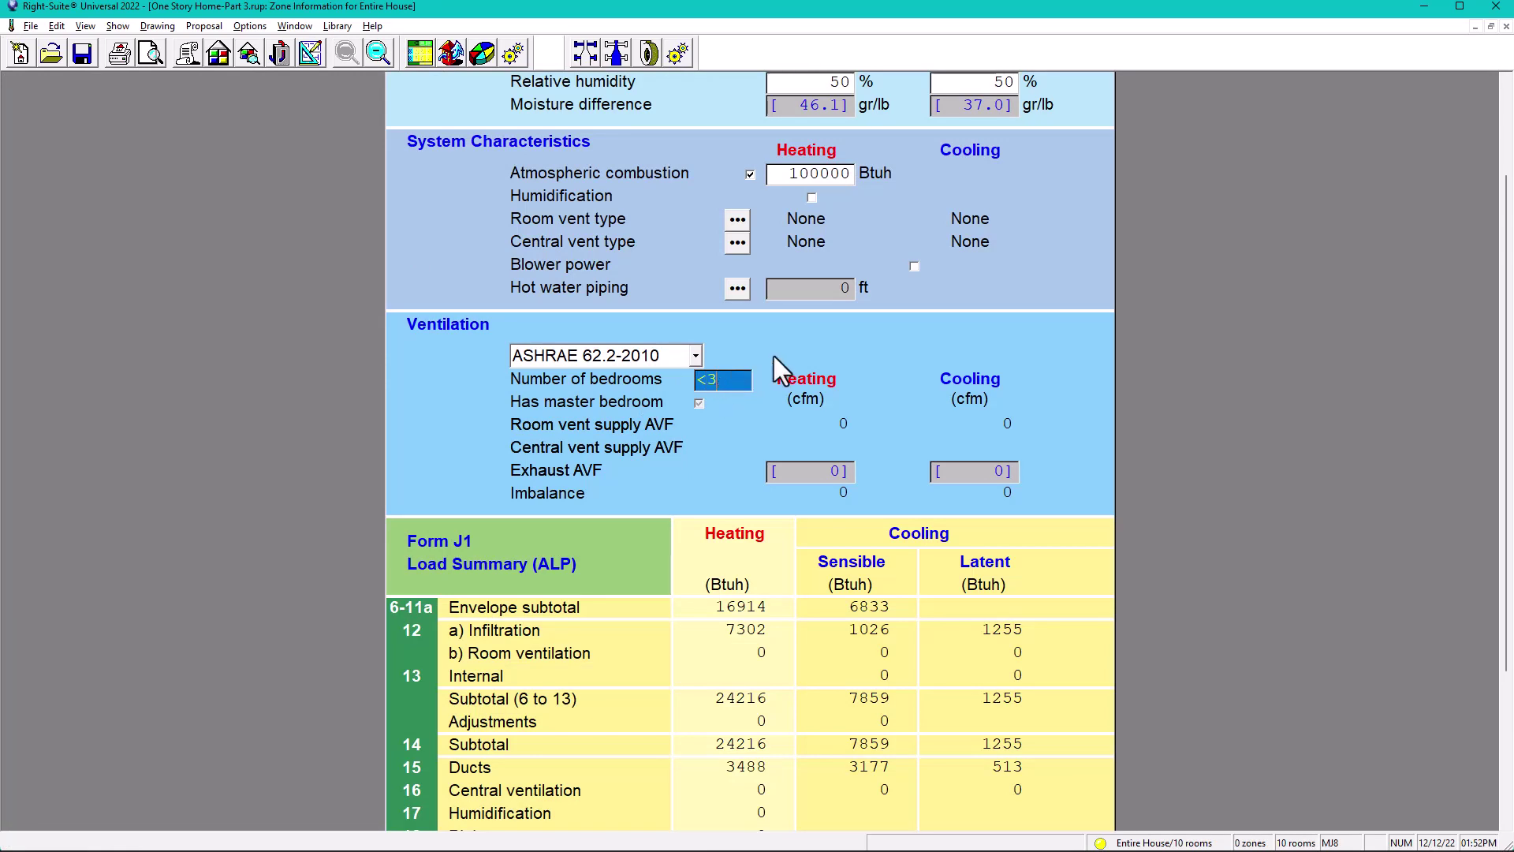
key("Return")
Step: Set the entire house's central vent type to Outside air for heating and cooling, and check the load summary and equipment capacity
left_click(740, 242)
left_click(795, 350)
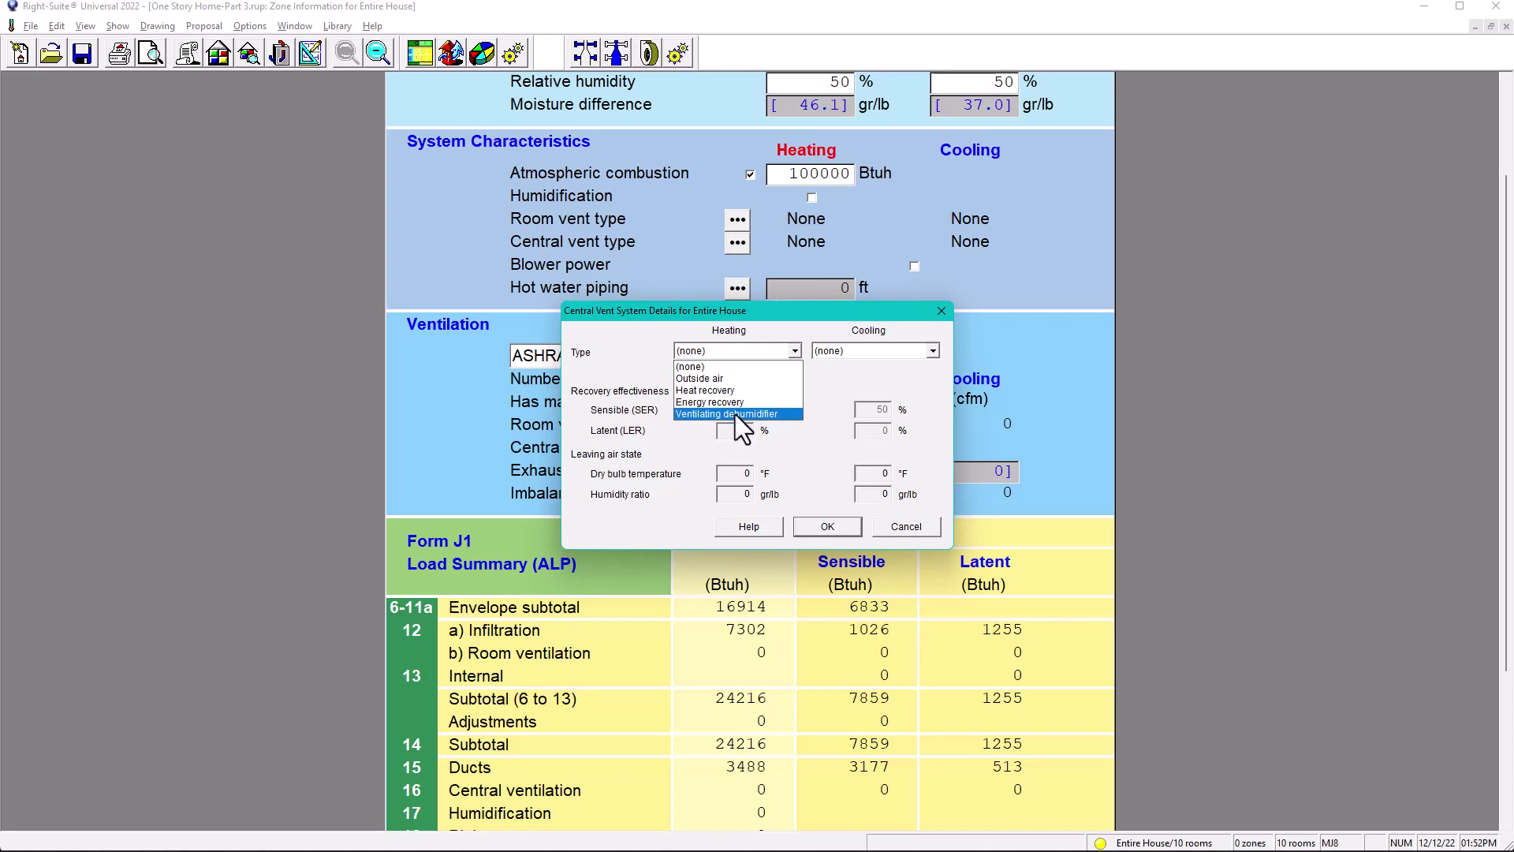
left_click(712, 380)
left_click(932, 351)
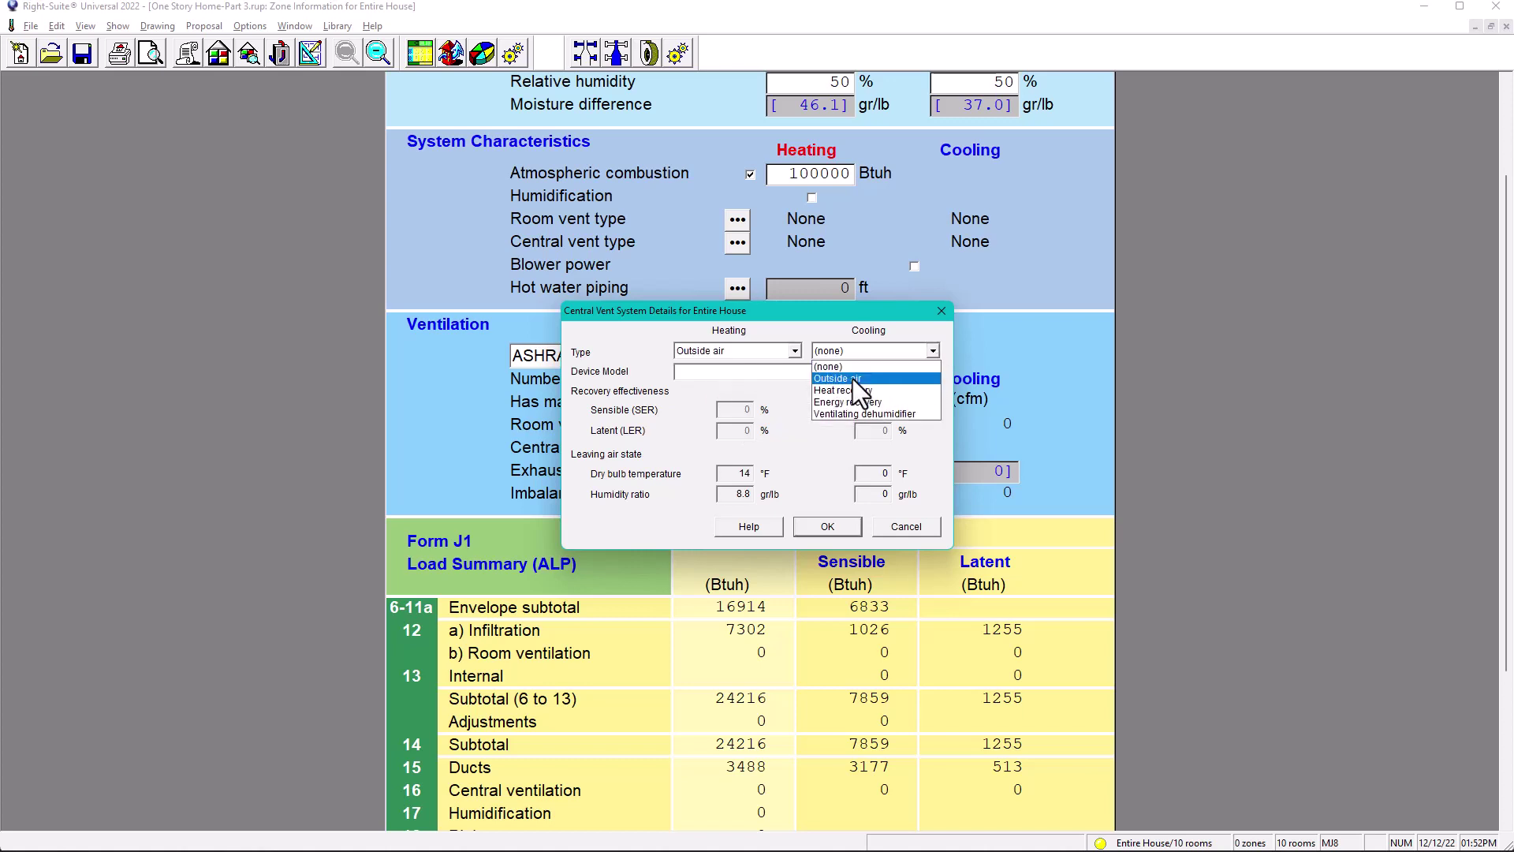
left_click(855, 381)
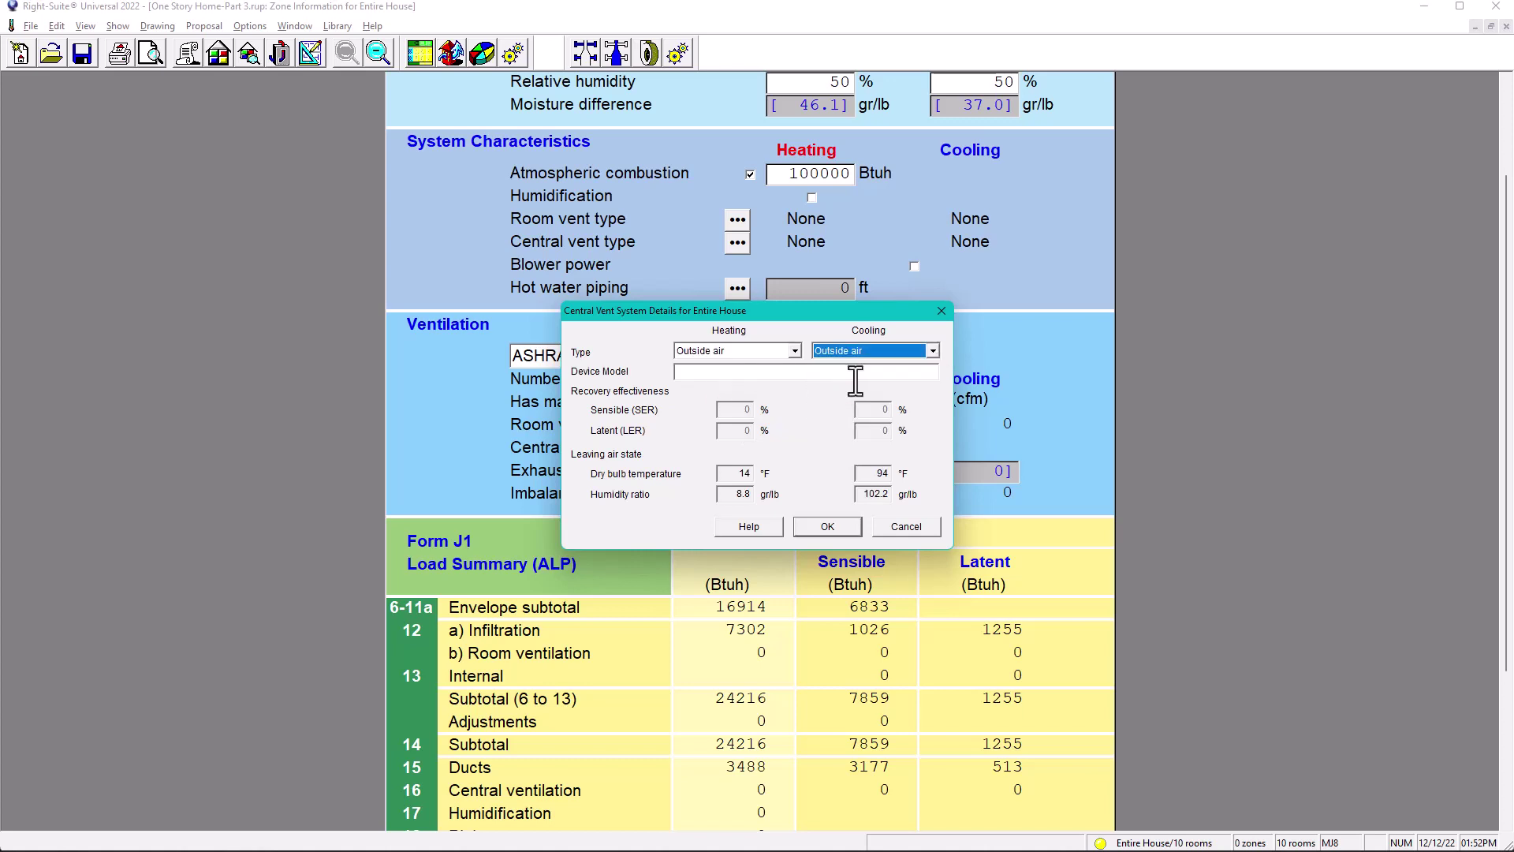
left_click(833, 527)
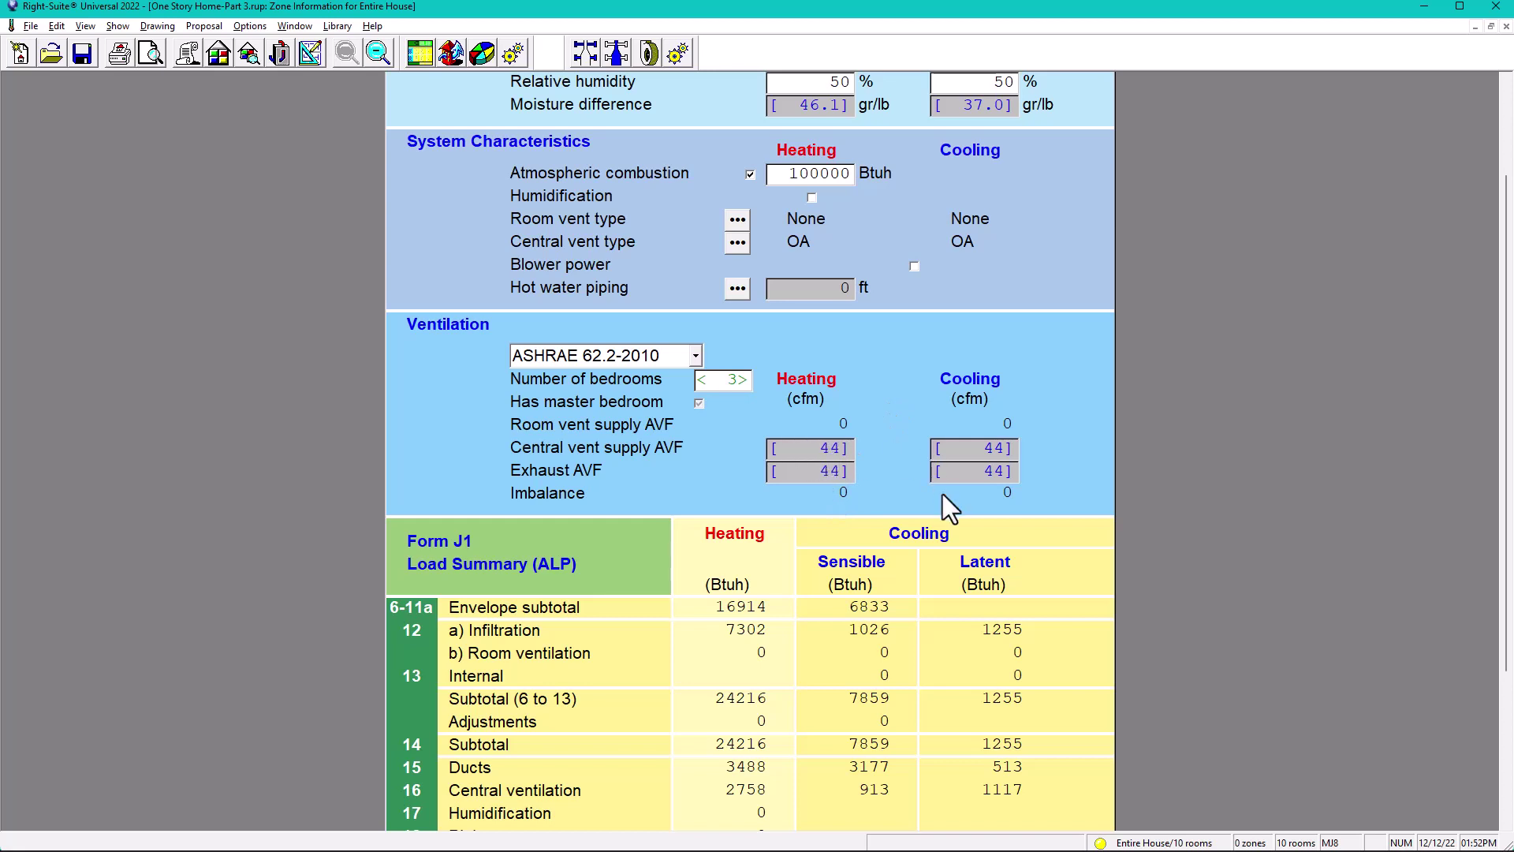
scroll(943, 494, "down", 3)
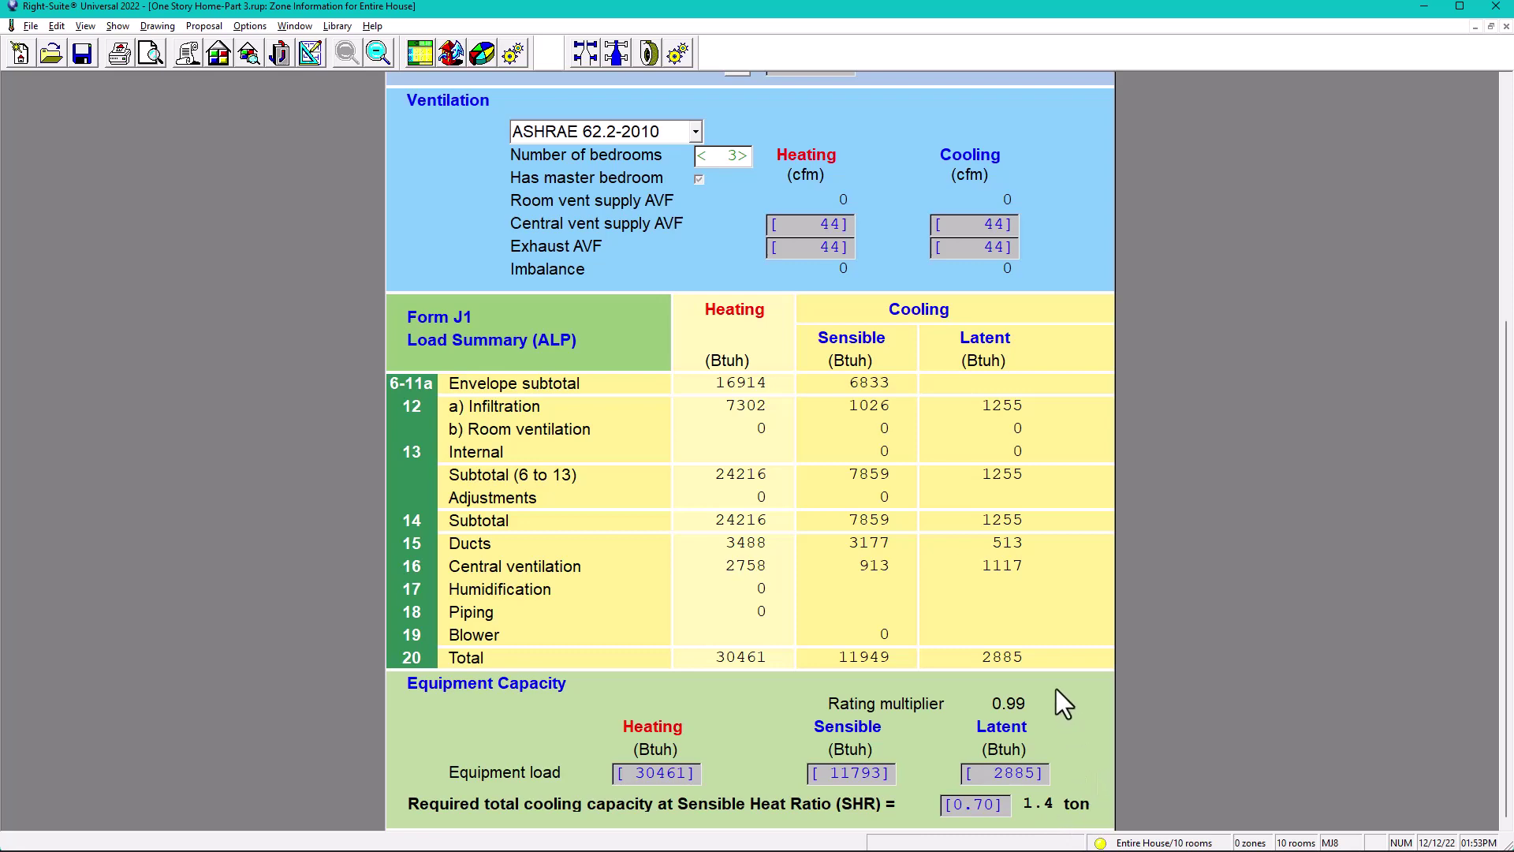
scroll(1057, 690, "up", 5)
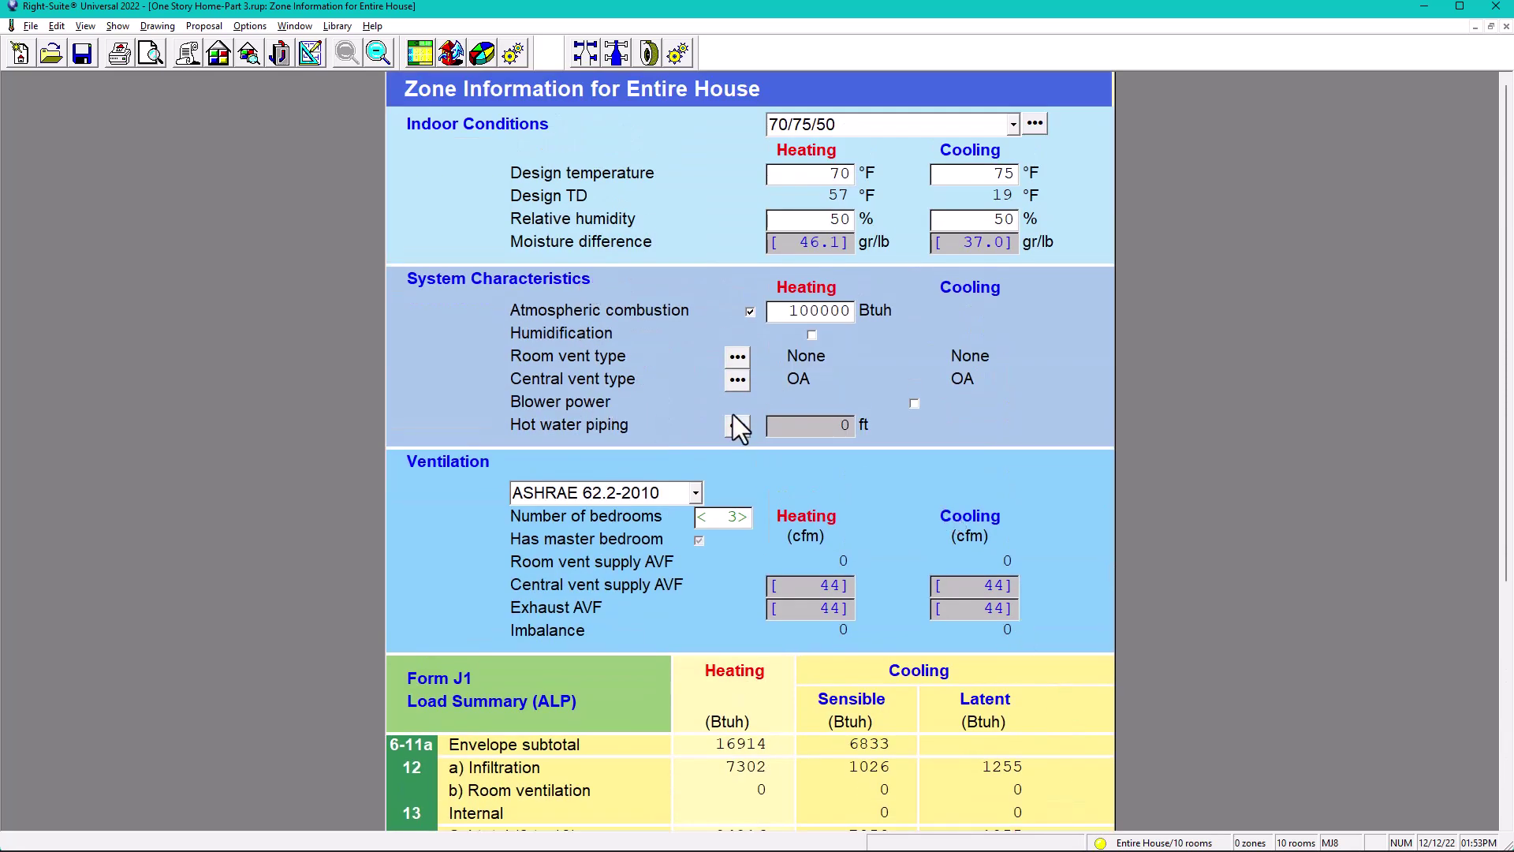
scroll(1047, 680, "down", 5)
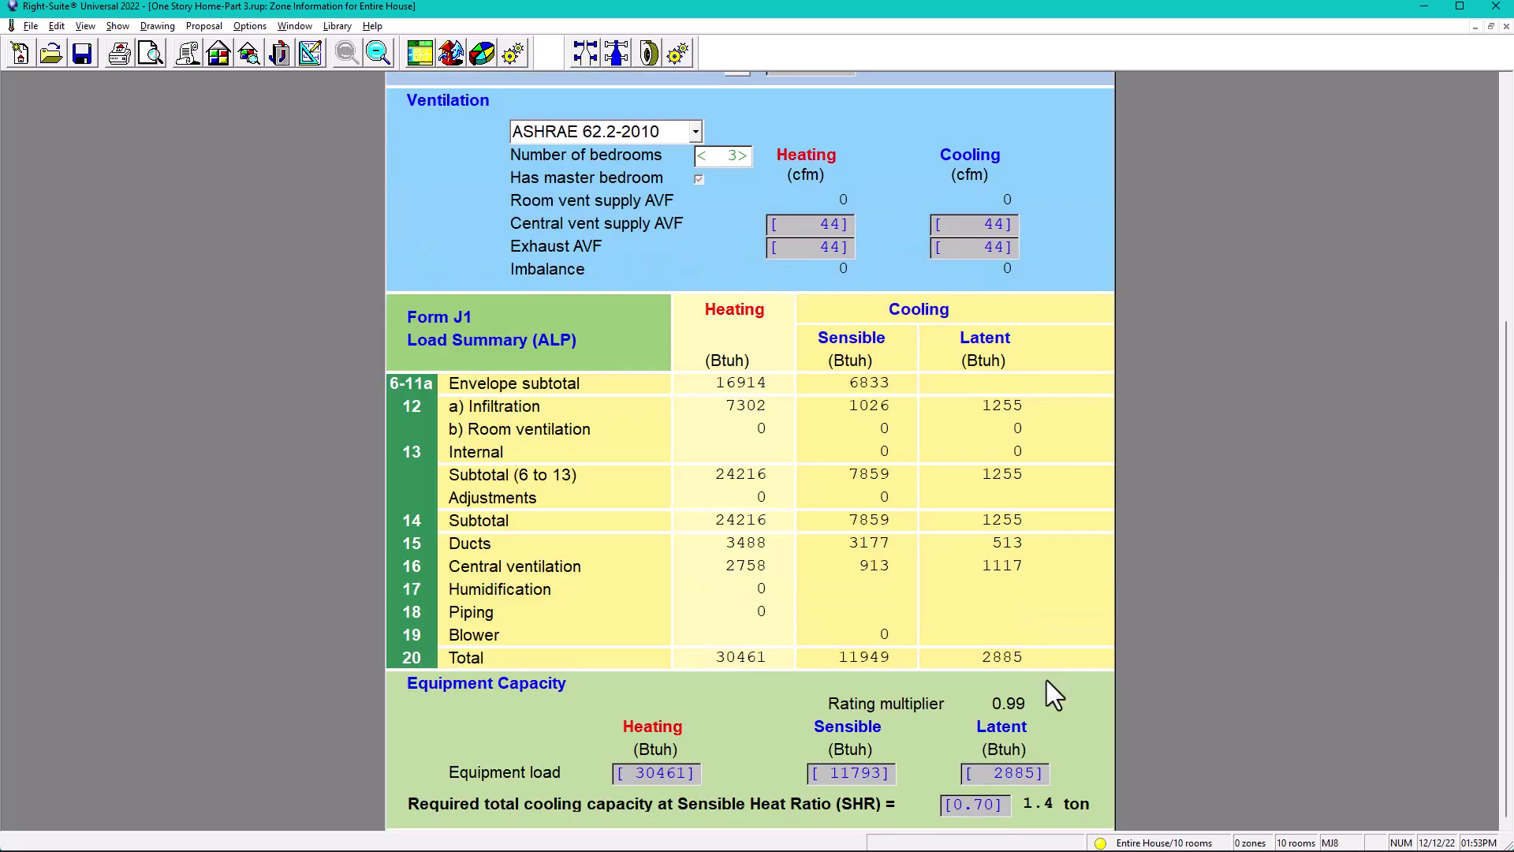
Step: Include blower power in the entire house's cooling load, comparing the required total cooling capacity with and without it
scroll(952, 429, "up", 2)
scroll(955, 431, "up", 3)
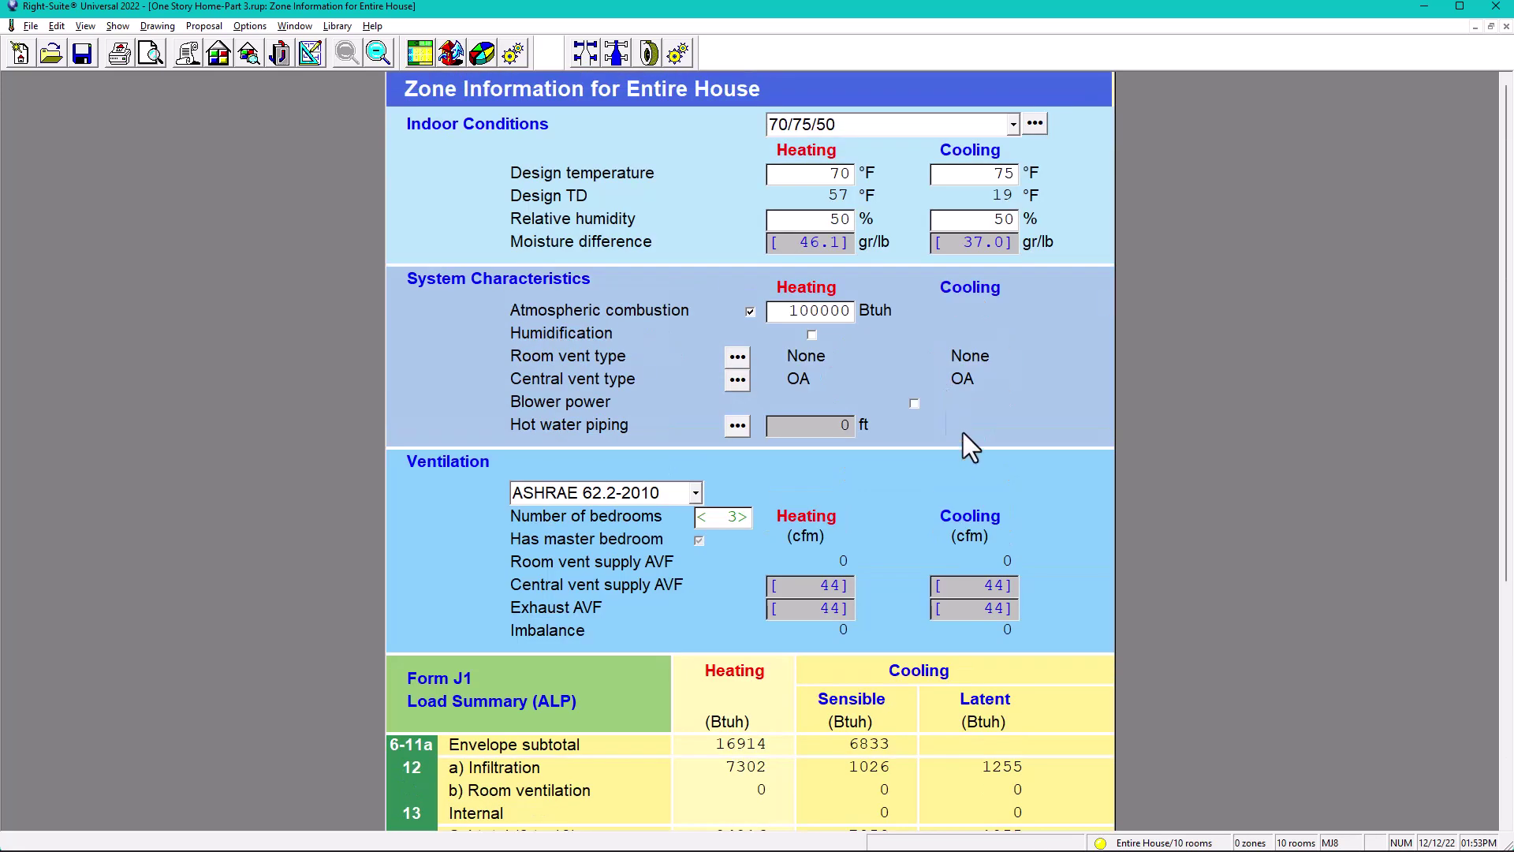
left_click(916, 404)
scroll(1057, 622, "down", 5)
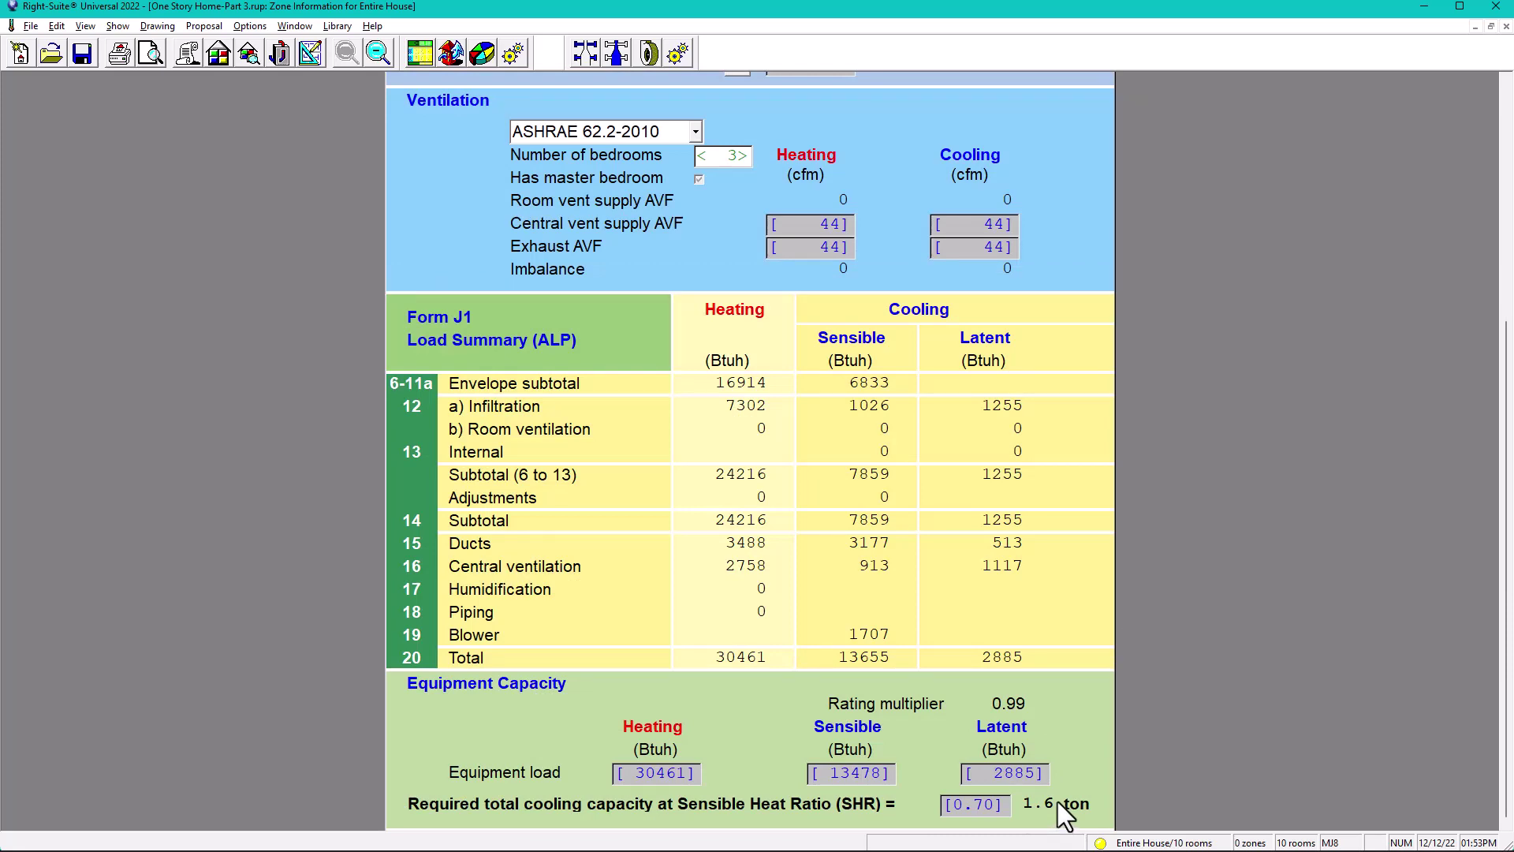
scroll(944, 414, "up", 5)
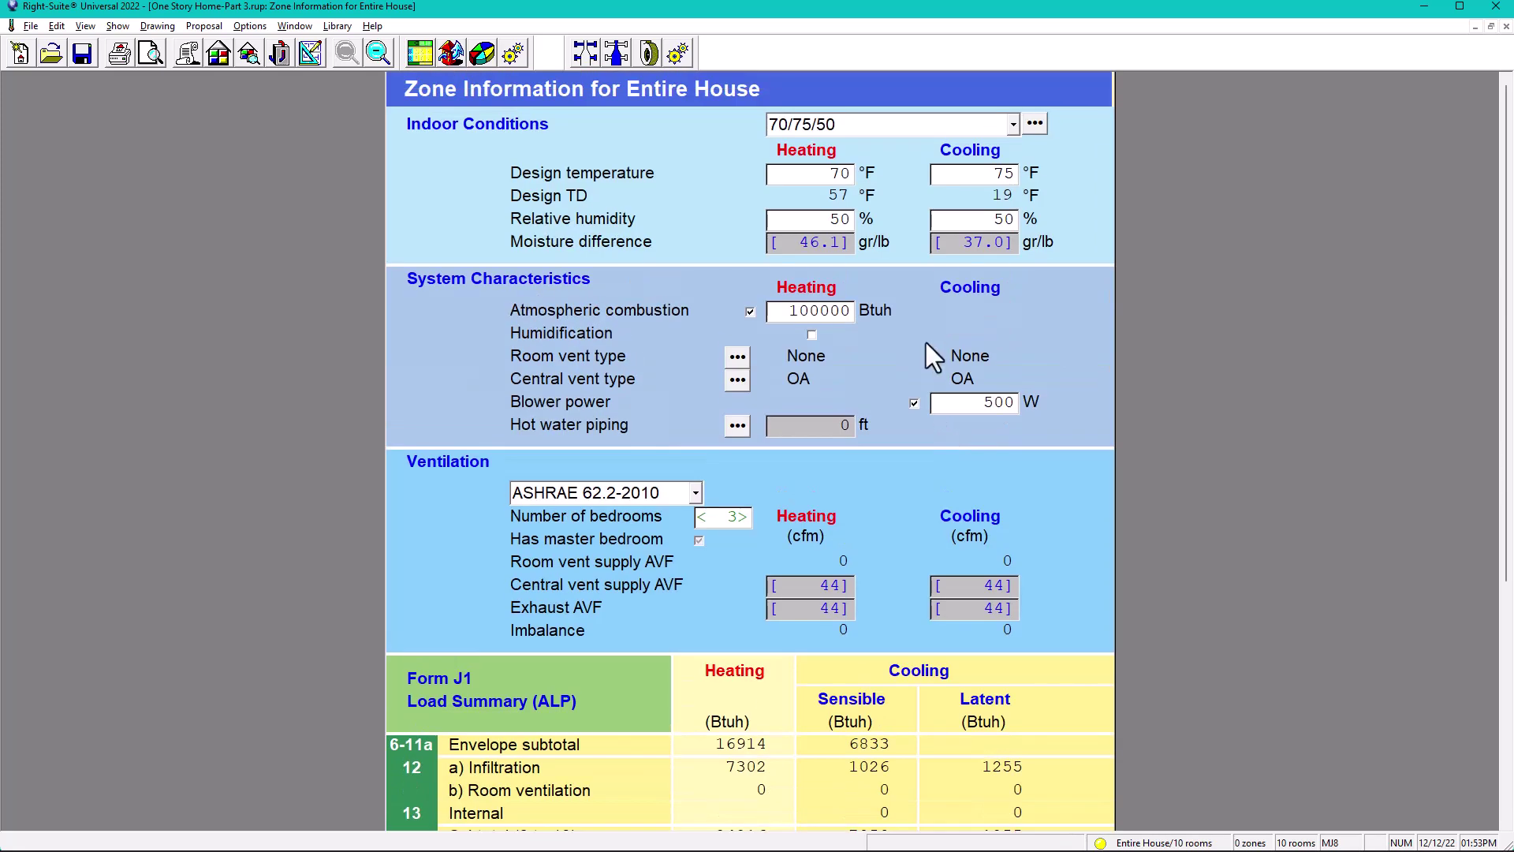
left_click(914, 404)
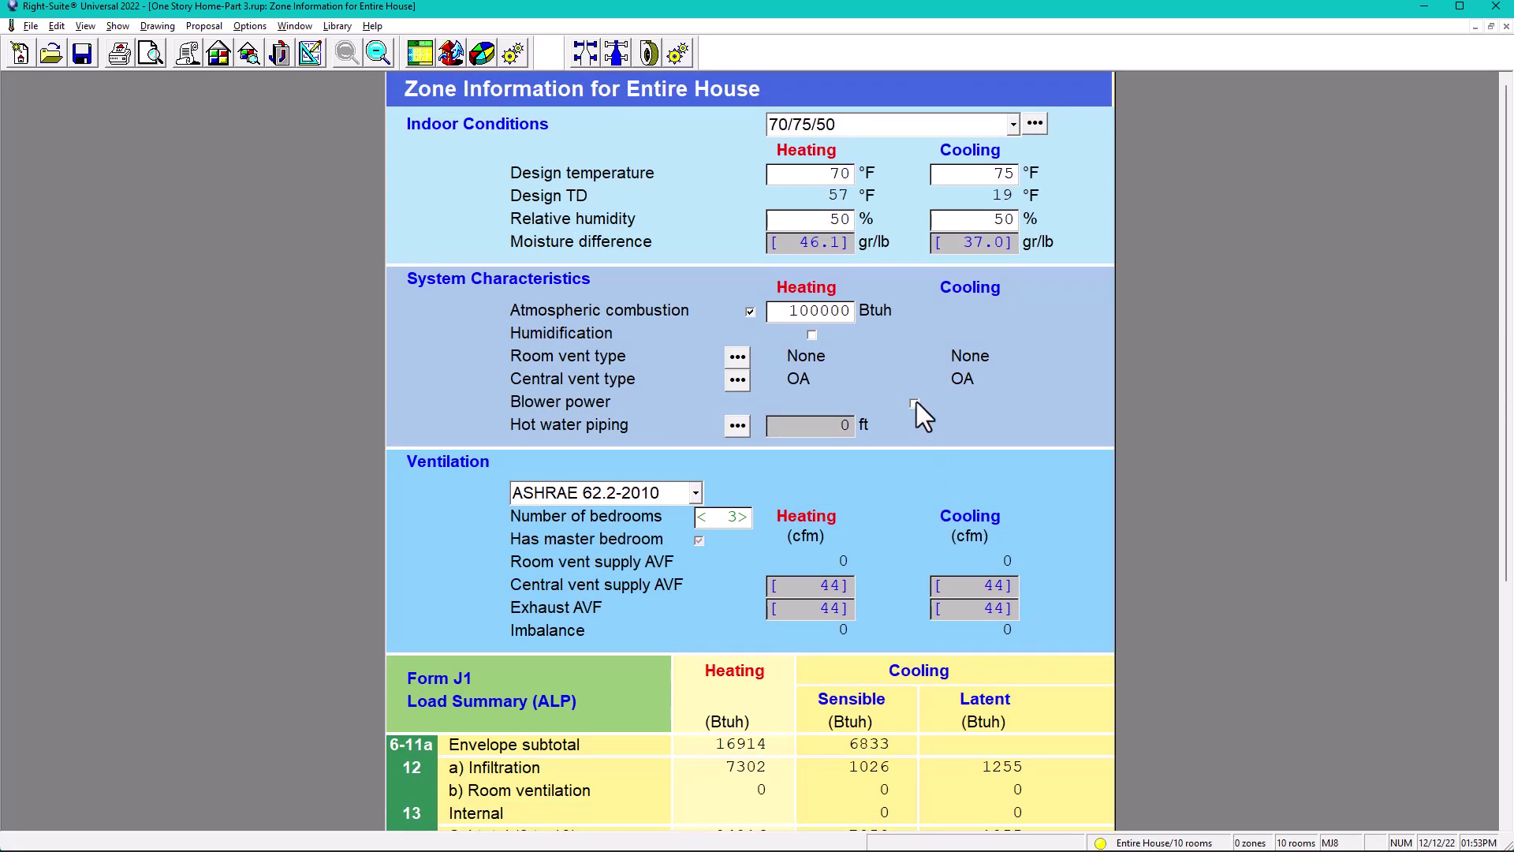
left_click(915, 403)
scroll(1049, 552, "down", 5)
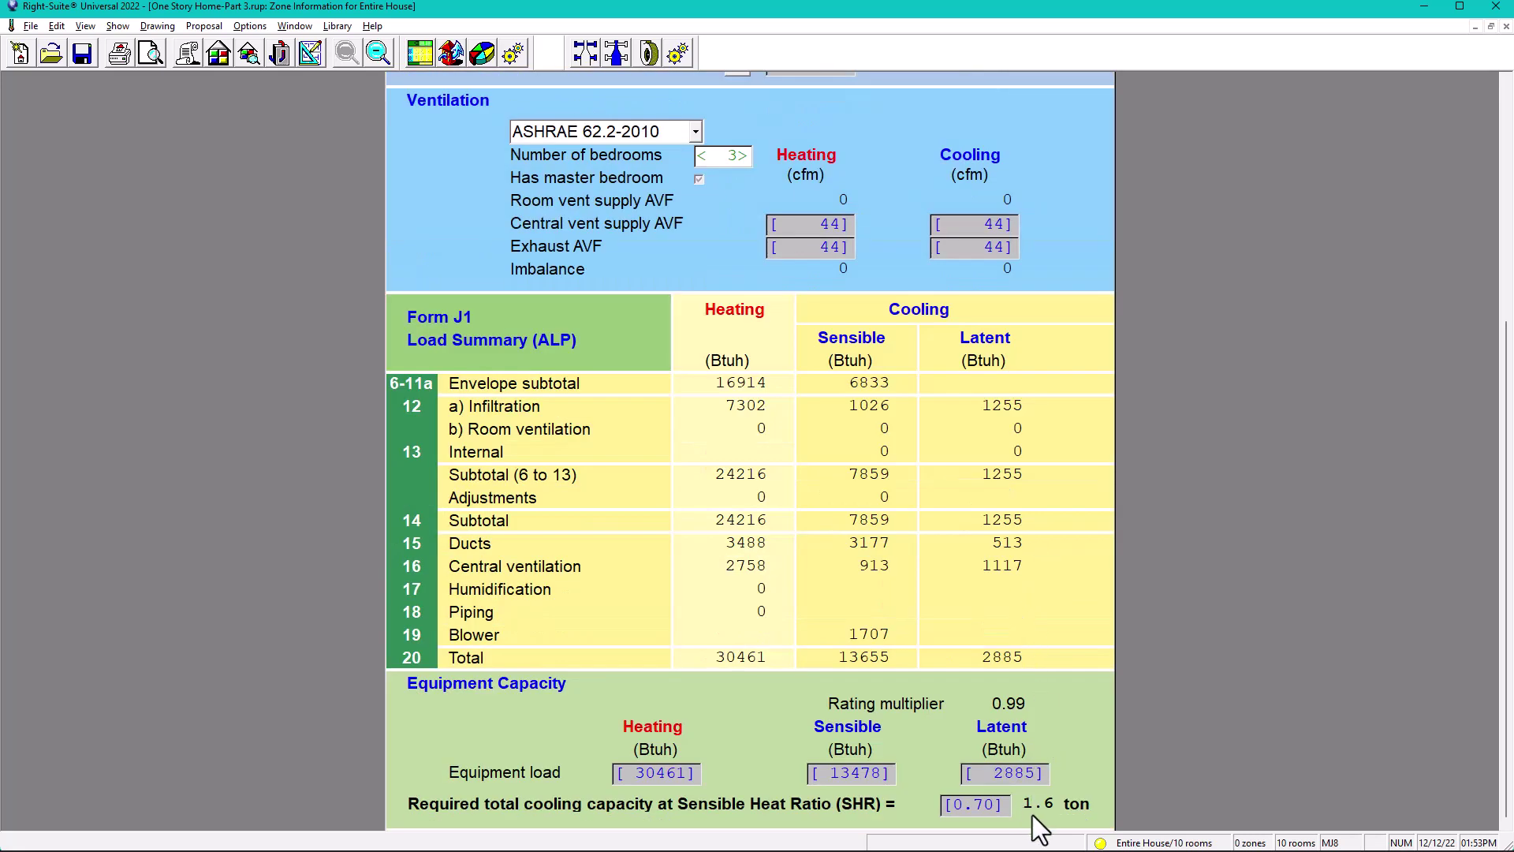